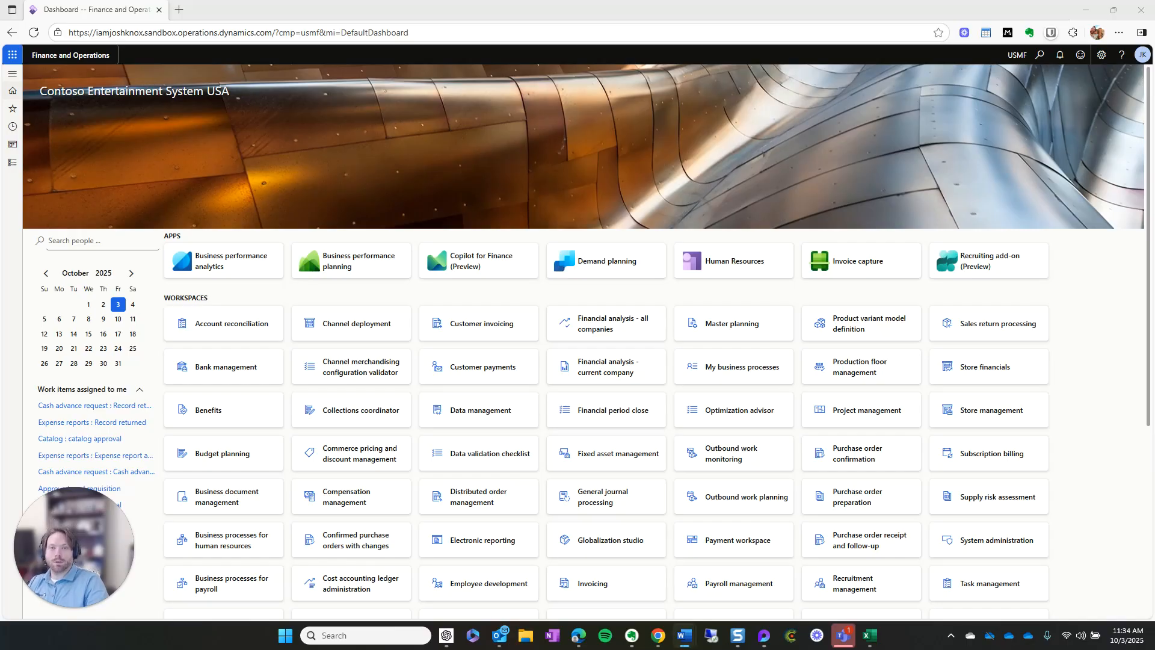
Bring the Word document into view, read its question about pulling open sales orders into Excel, and move it off screen.
drag(0, 74, 414, 83)
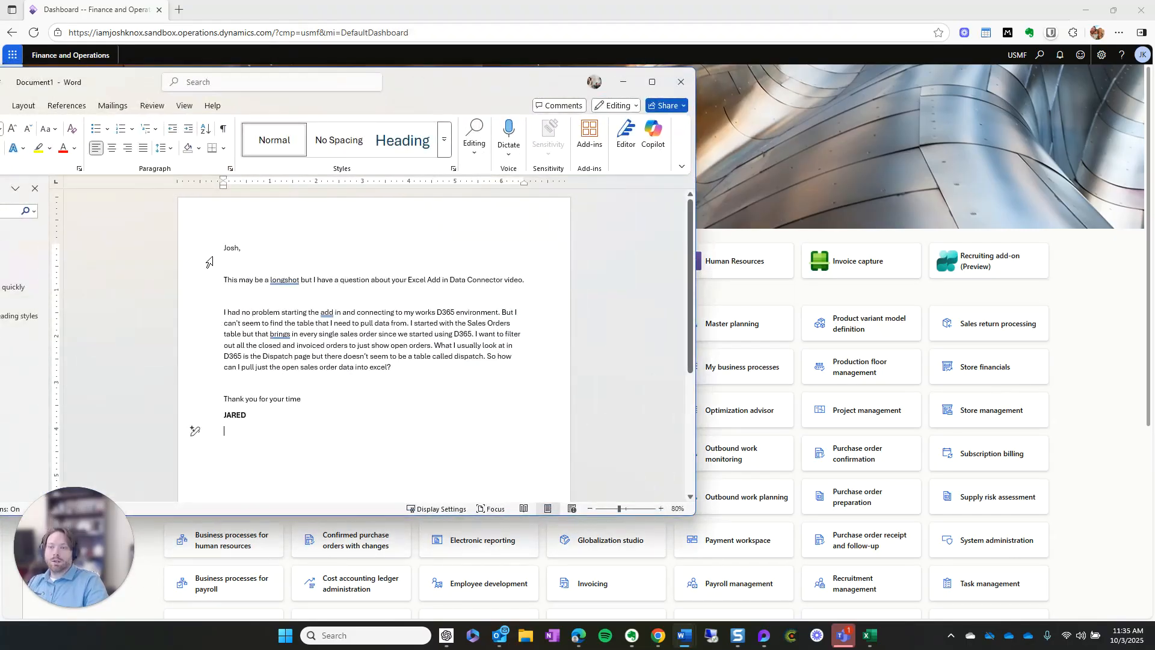
click(213, 255)
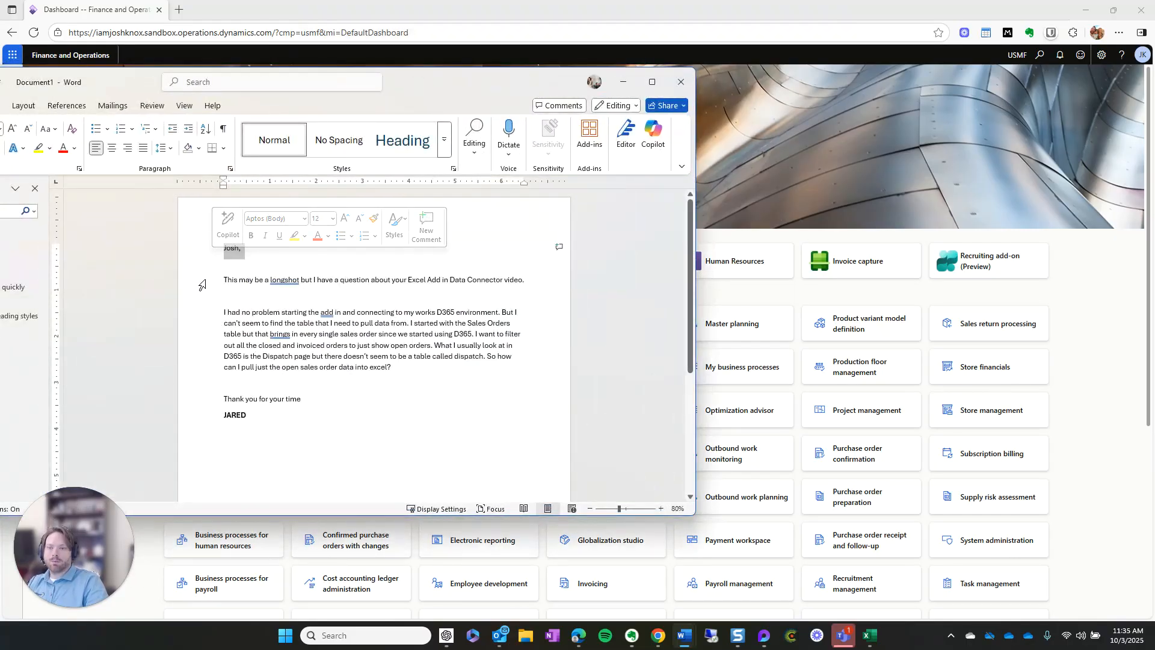
drag(224, 282, 548, 278)
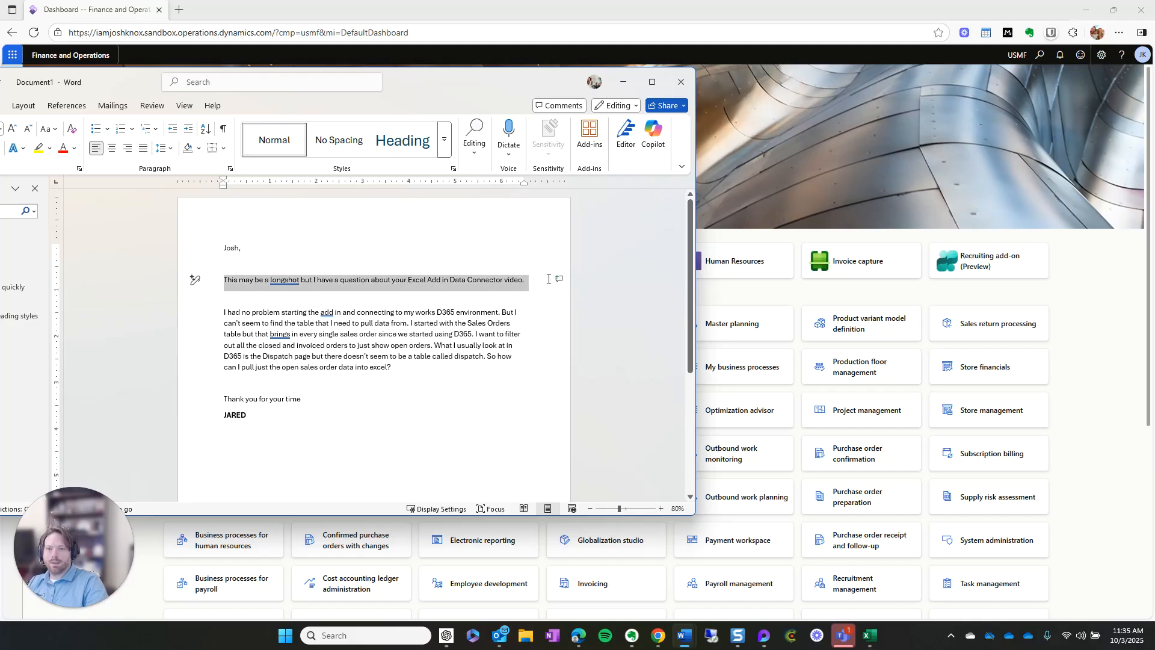
click(317, 345)
drag(225, 314, 523, 317)
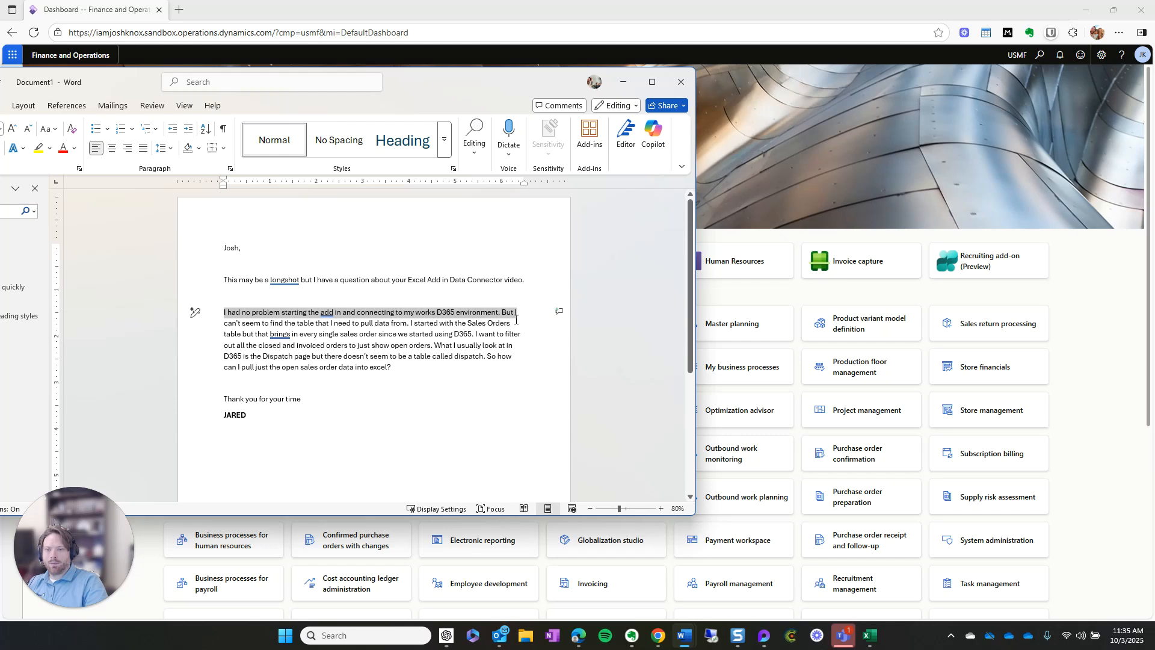
drag(516, 321, 515, 324)
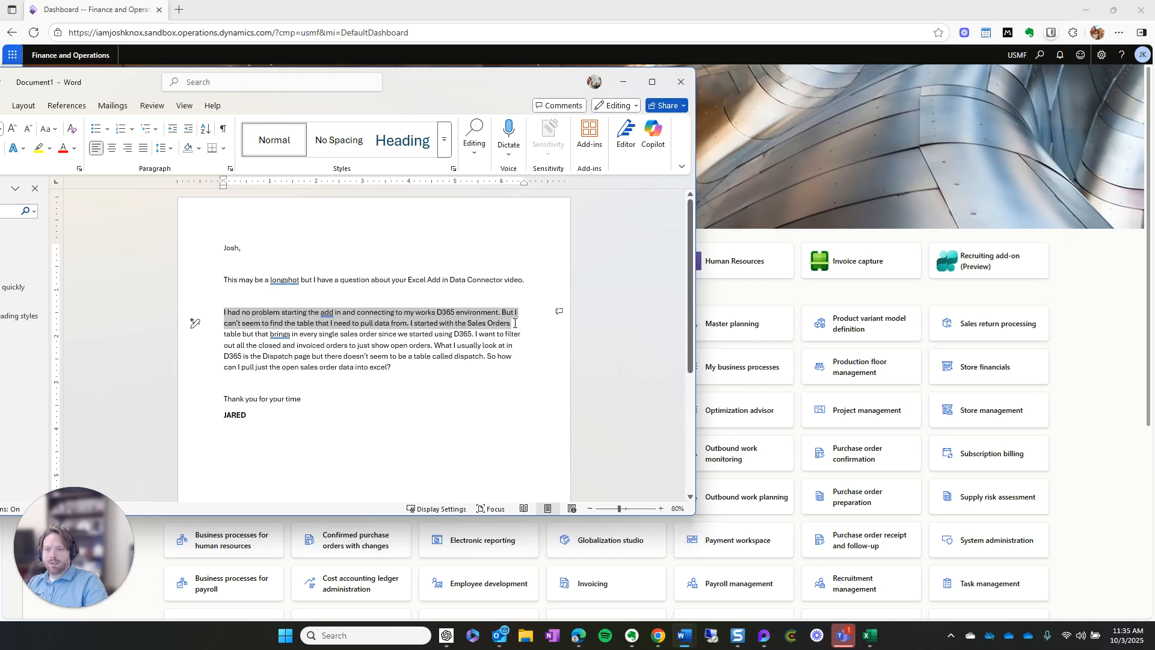
drag(514, 323, 400, 373)
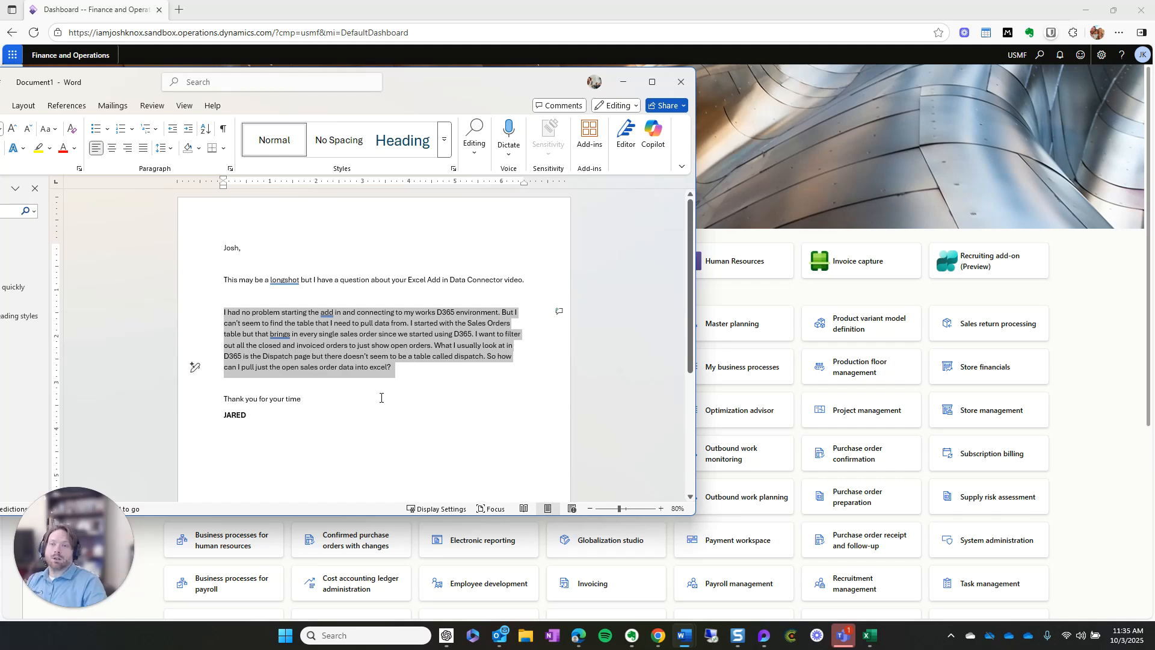
click(260, 358)
drag(264, 357, 313, 357)
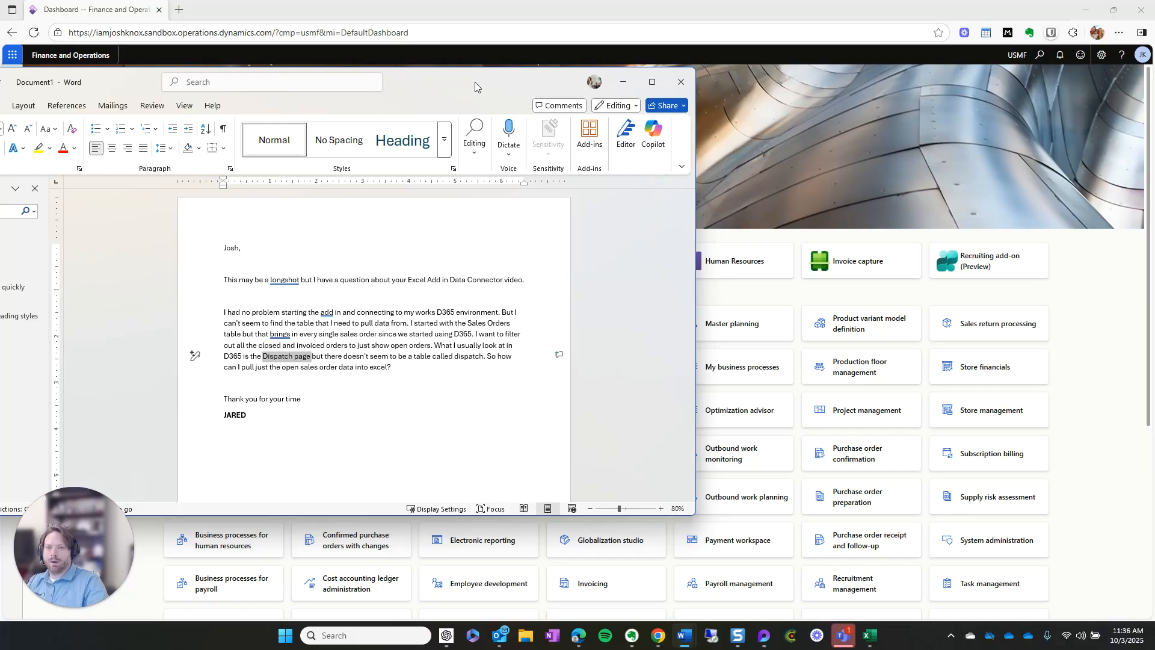
drag(471, 83, 0, 109)
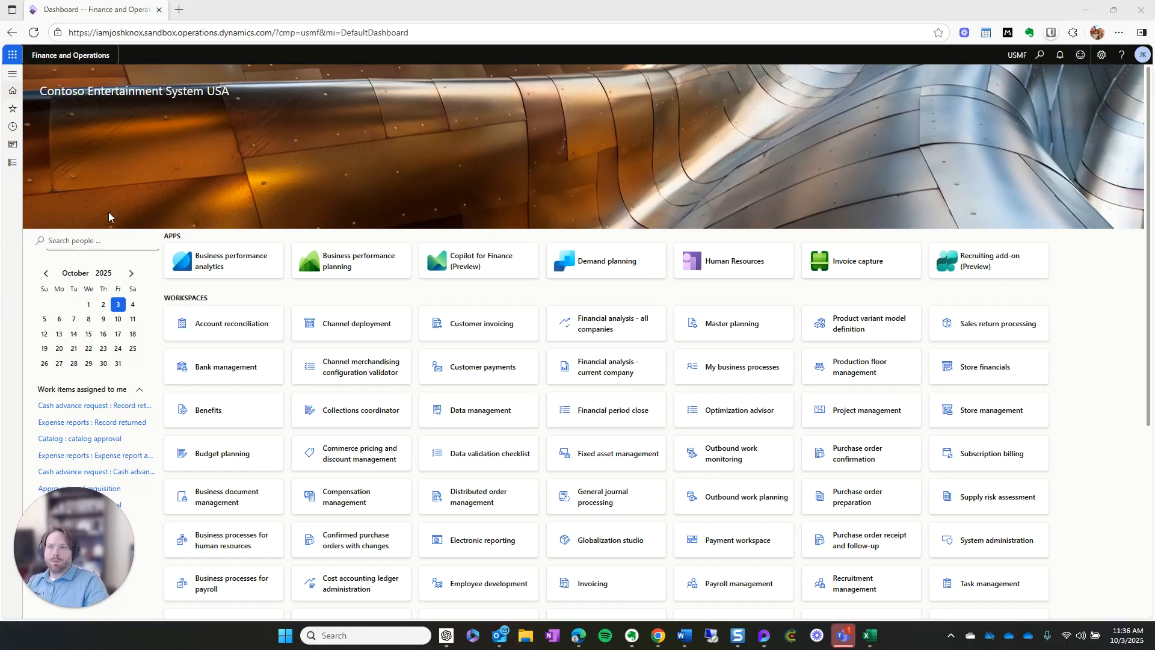
Open the All sales orders list from the Accounts receivable module in Finance and Operations.
click(12, 162)
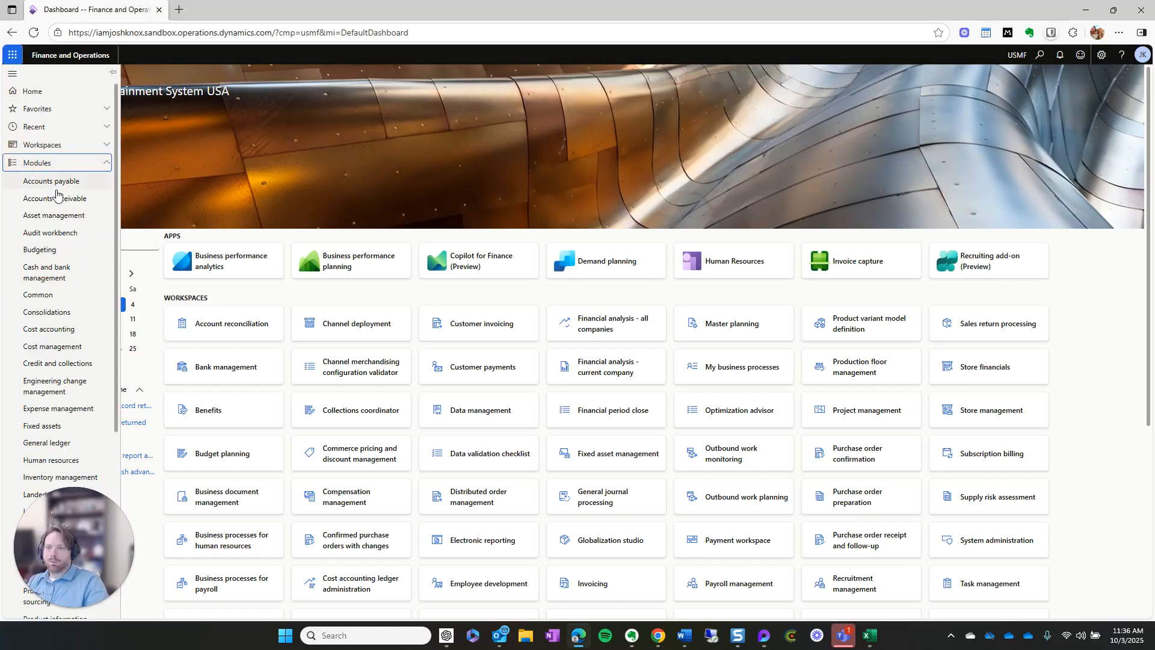
click(62, 205)
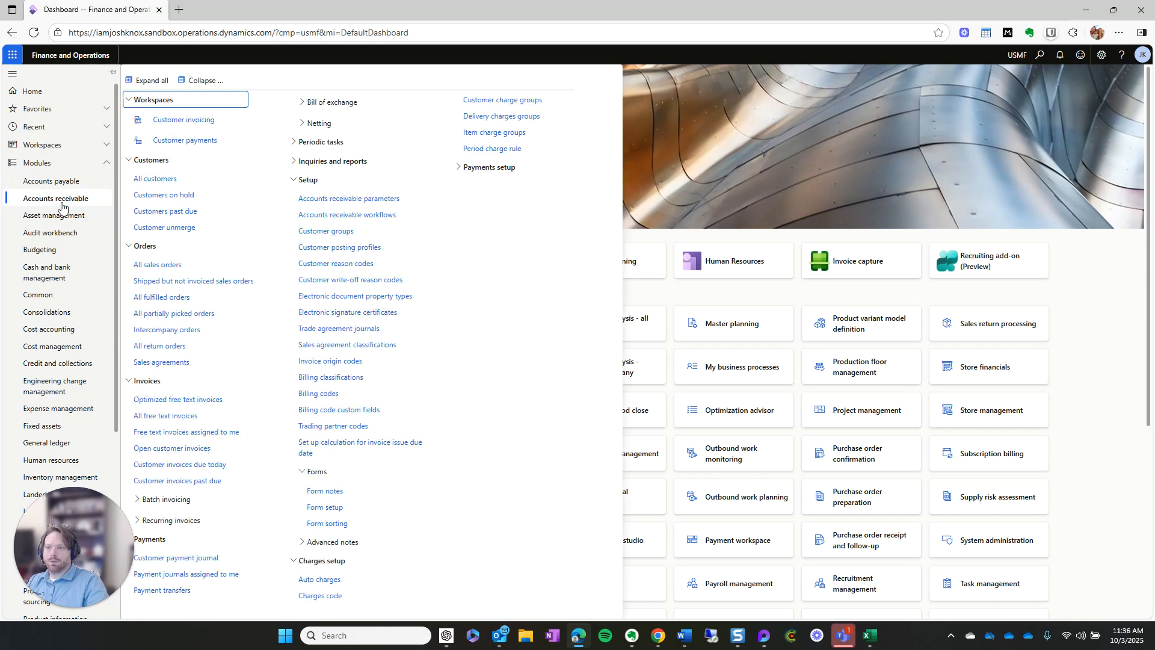
click(158, 265)
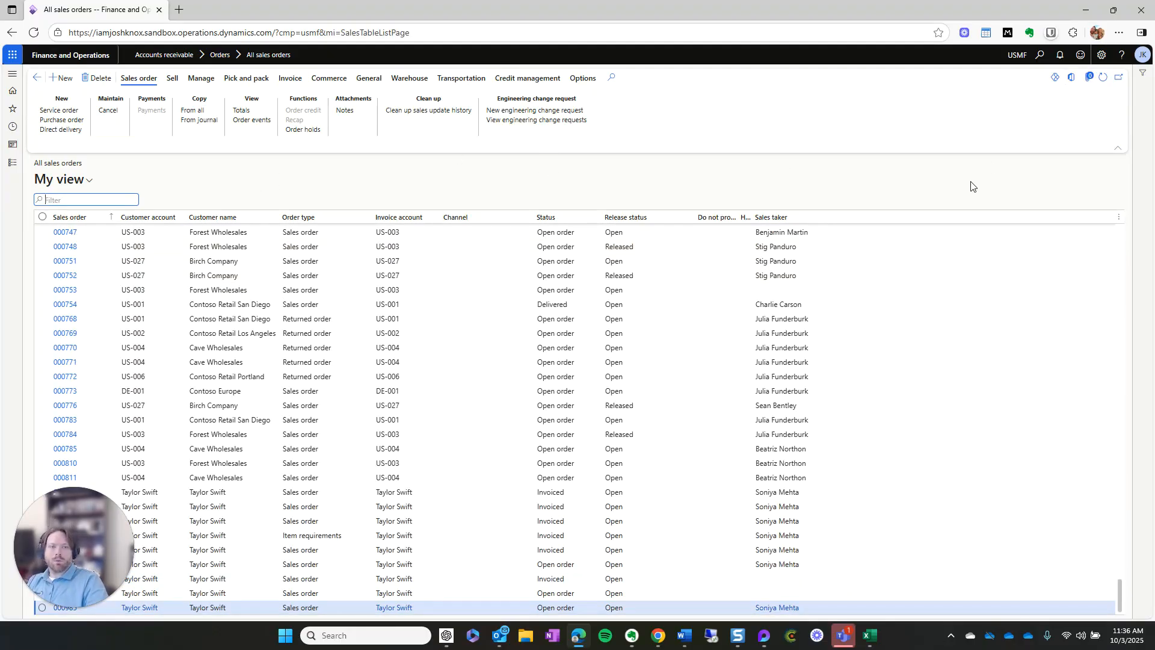
Export the list to Excel with the Sales order headers V4 (usmf) entity, downloading and opening the workbook.
click(1072, 83)
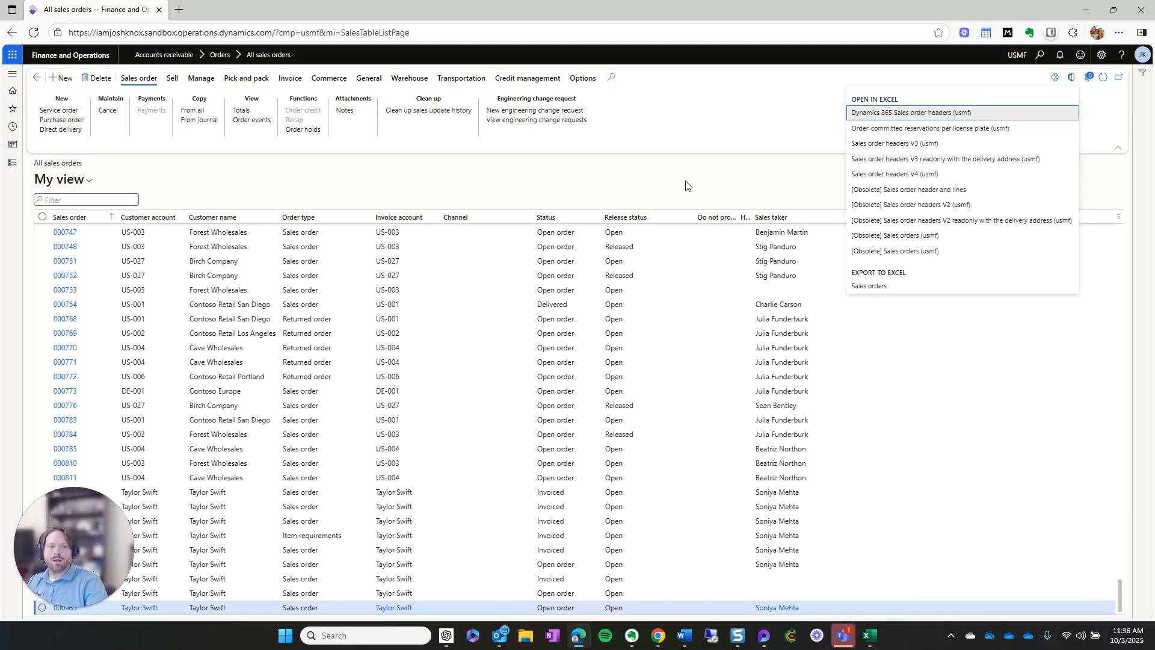
click(874, 179)
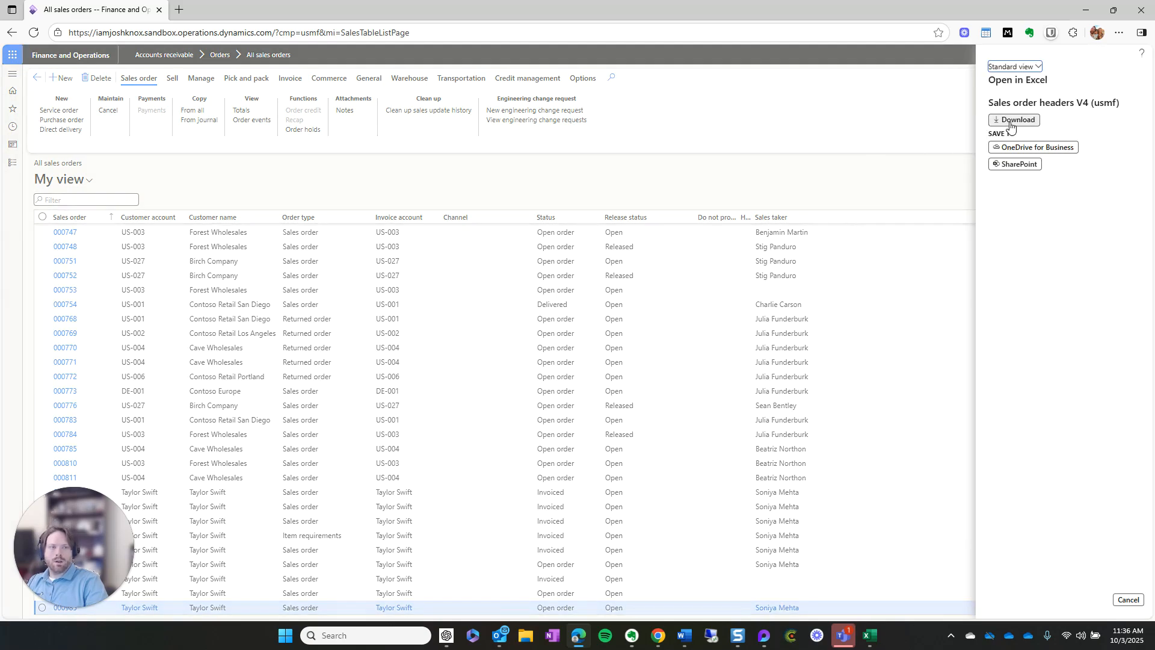
click(1011, 123)
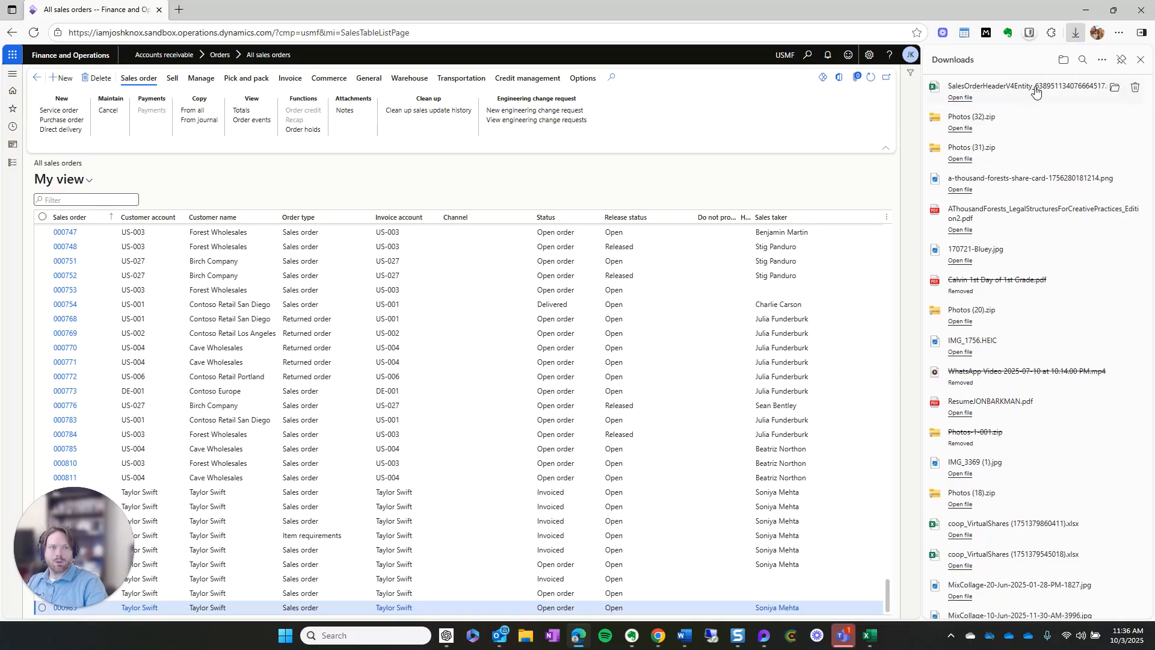
click(1141, 62)
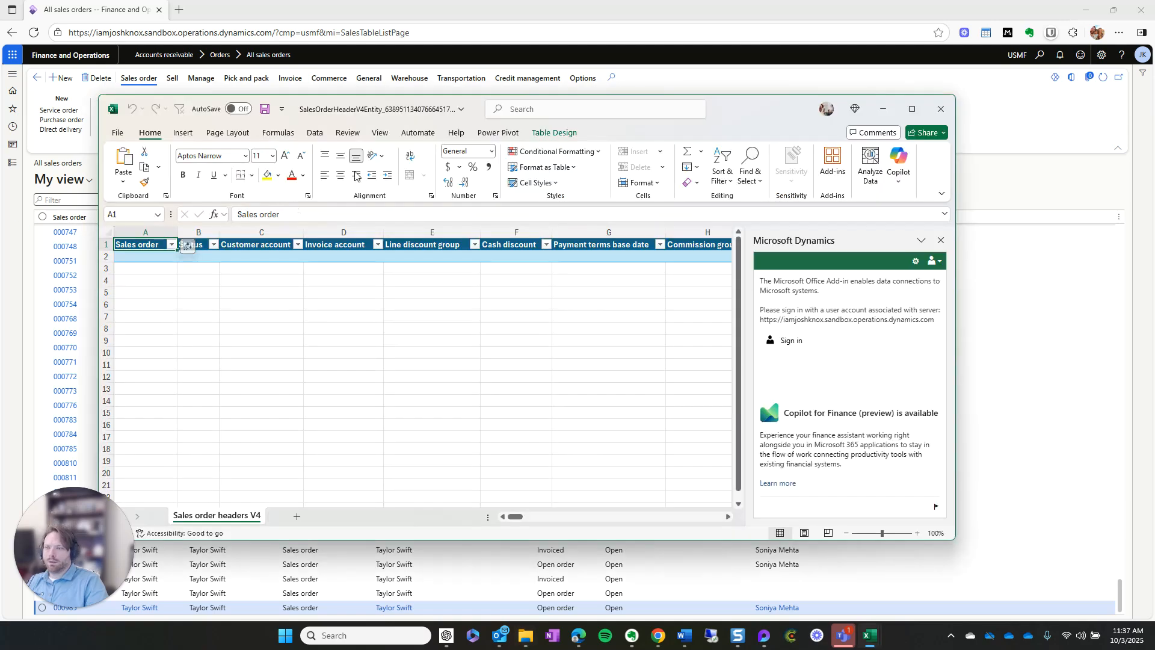
Sign in to the workbook's Microsoft Dynamics Data Connector to load the data, and minimize the workbook.
click(791, 342)
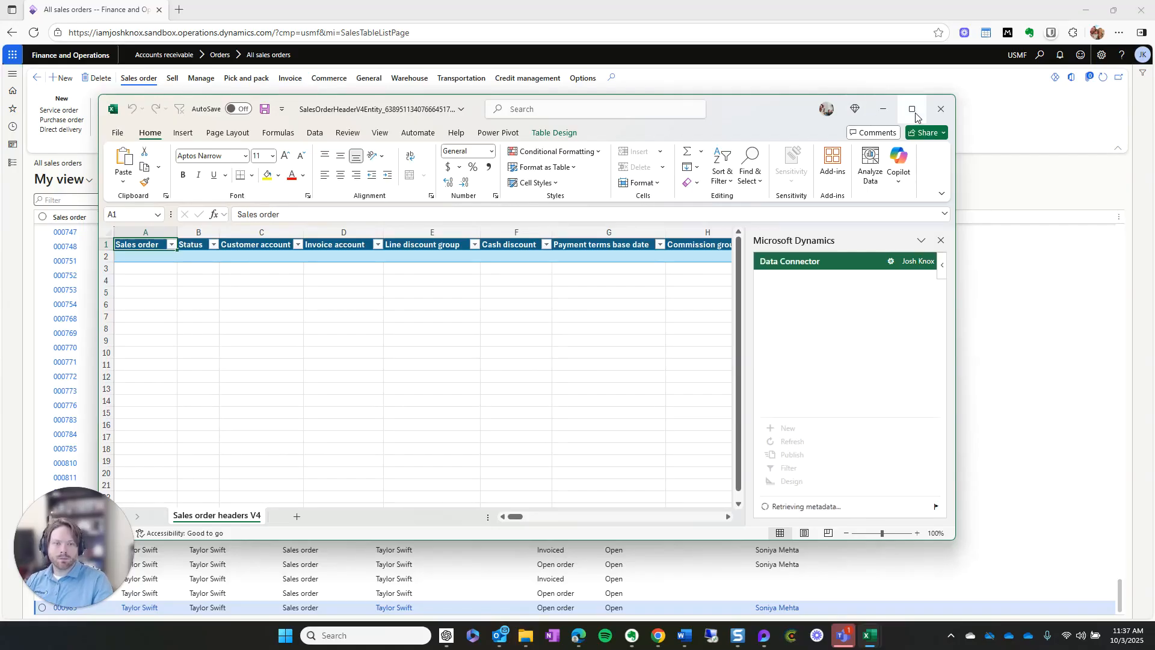
mouse_move(915, 116)
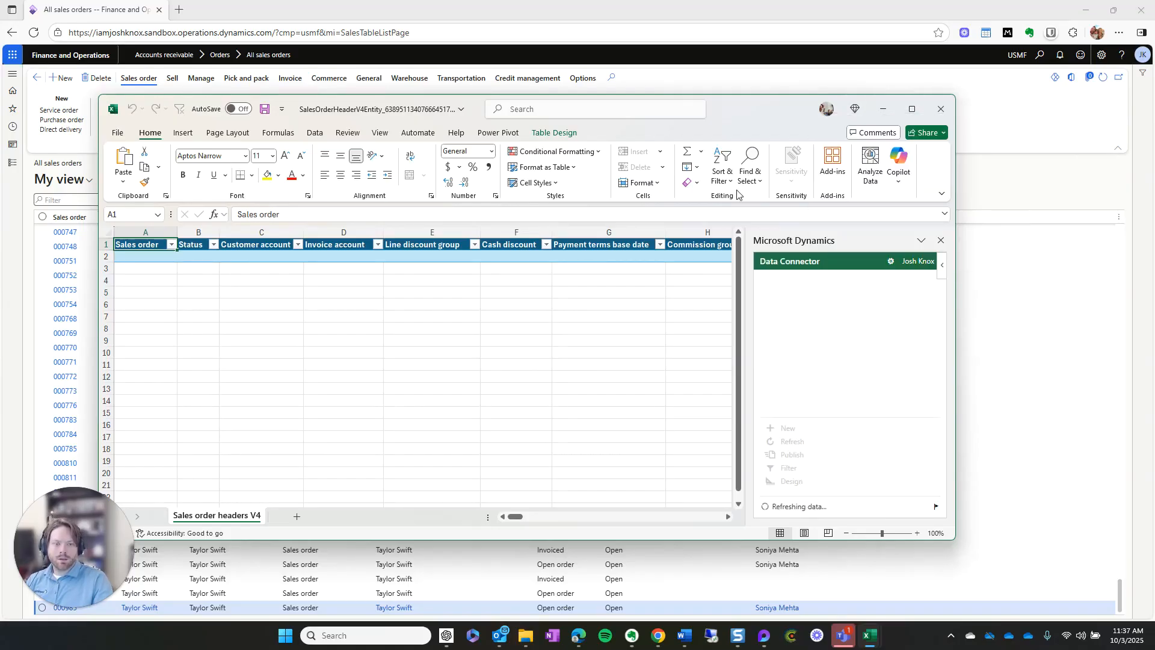
click(884, 111)
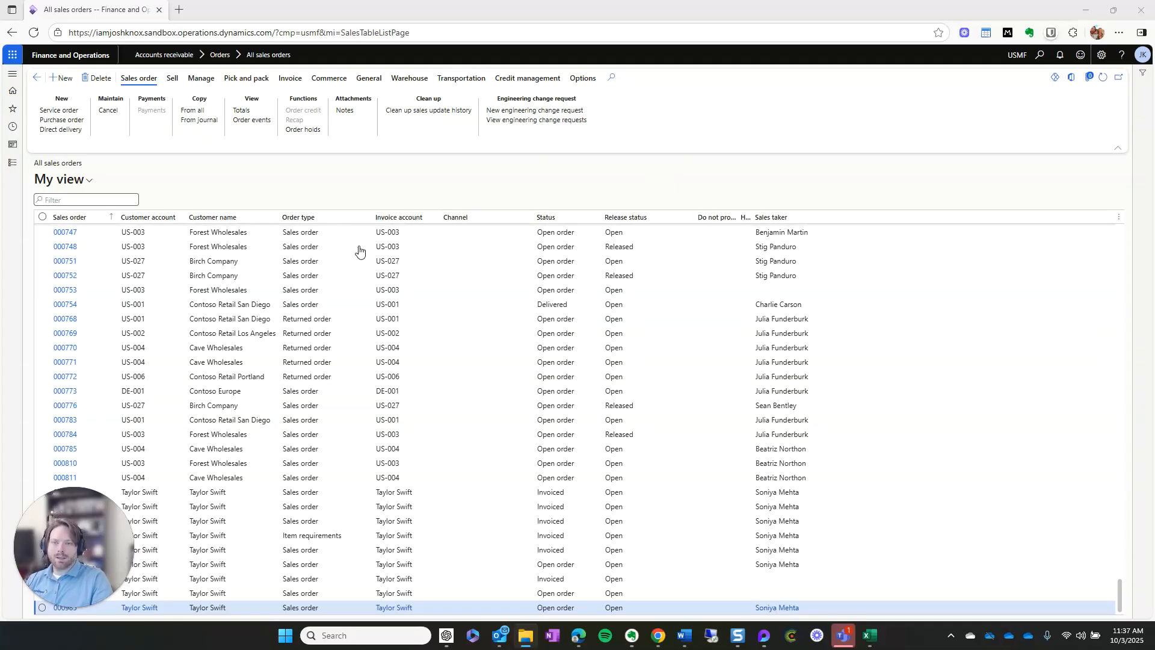
Examine the form information of the Invoice account column for its data source and data field, and close it.
right_click(390, 217)
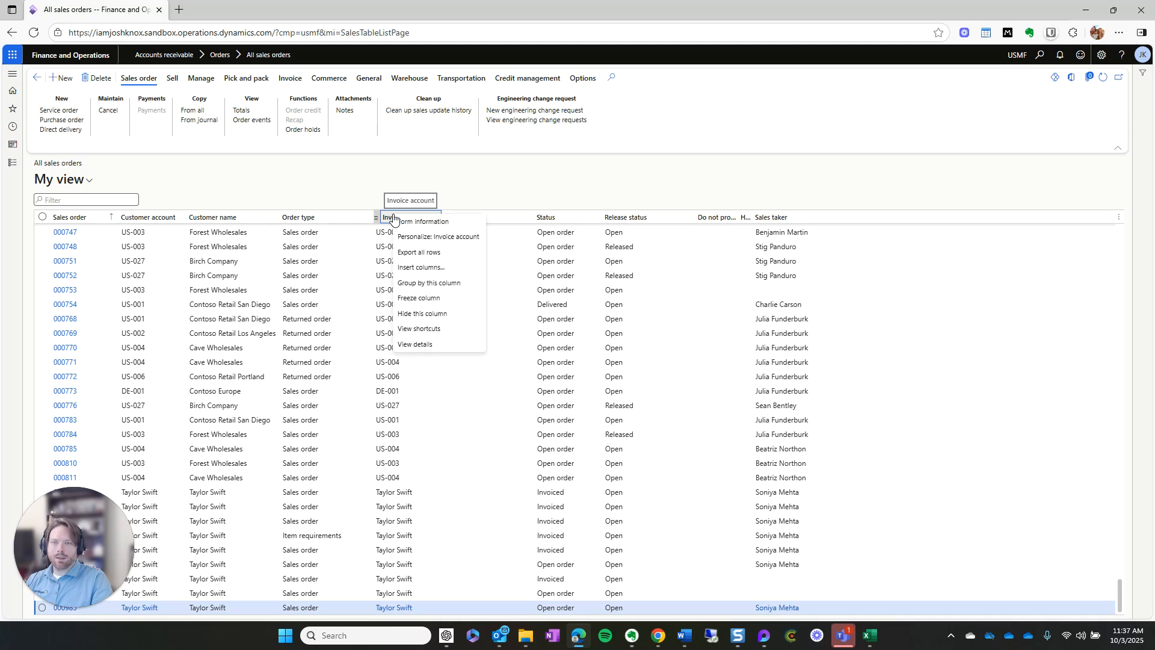
mouse_move(420, 226)
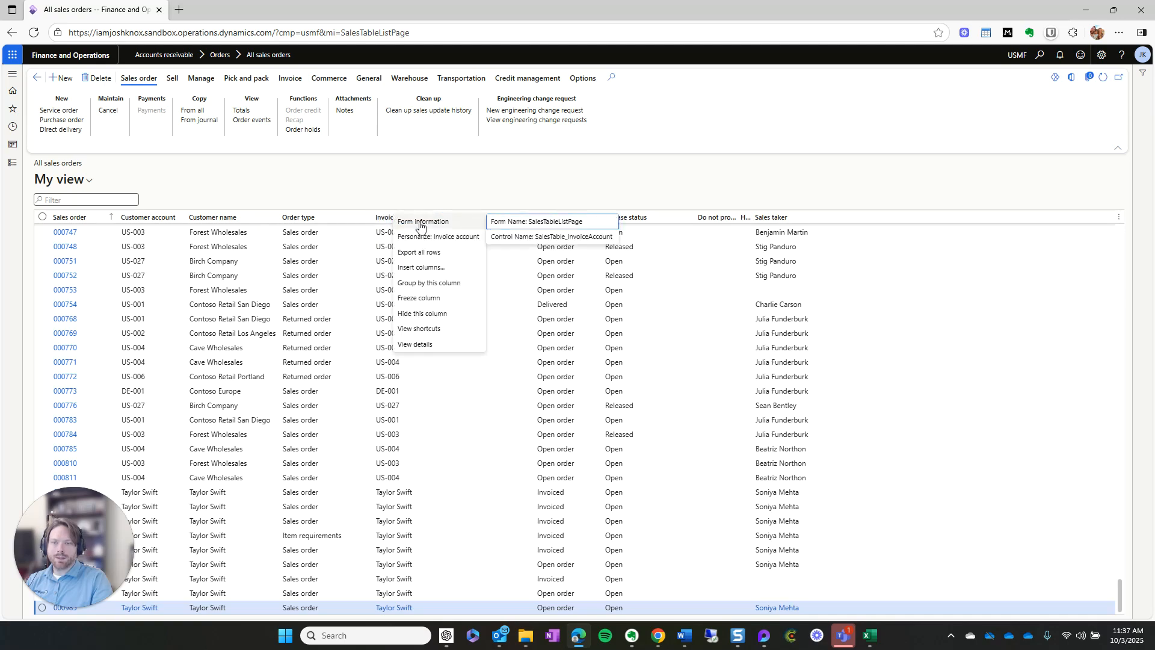
click(588, 222)
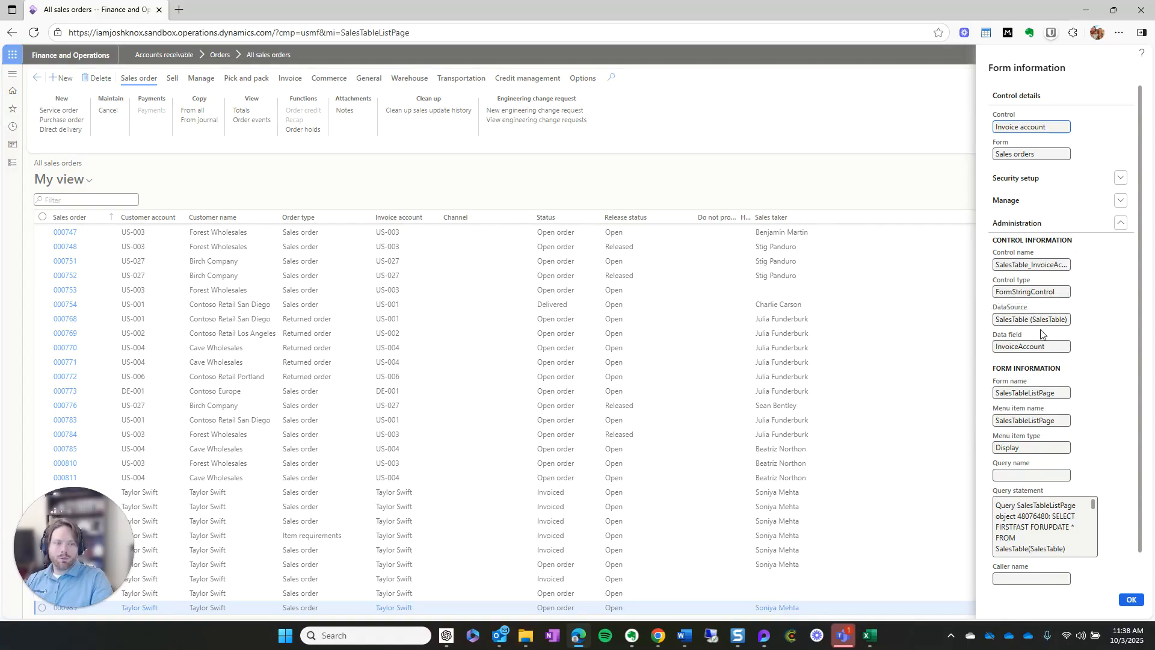
drag(1036, 309, 996, 347)
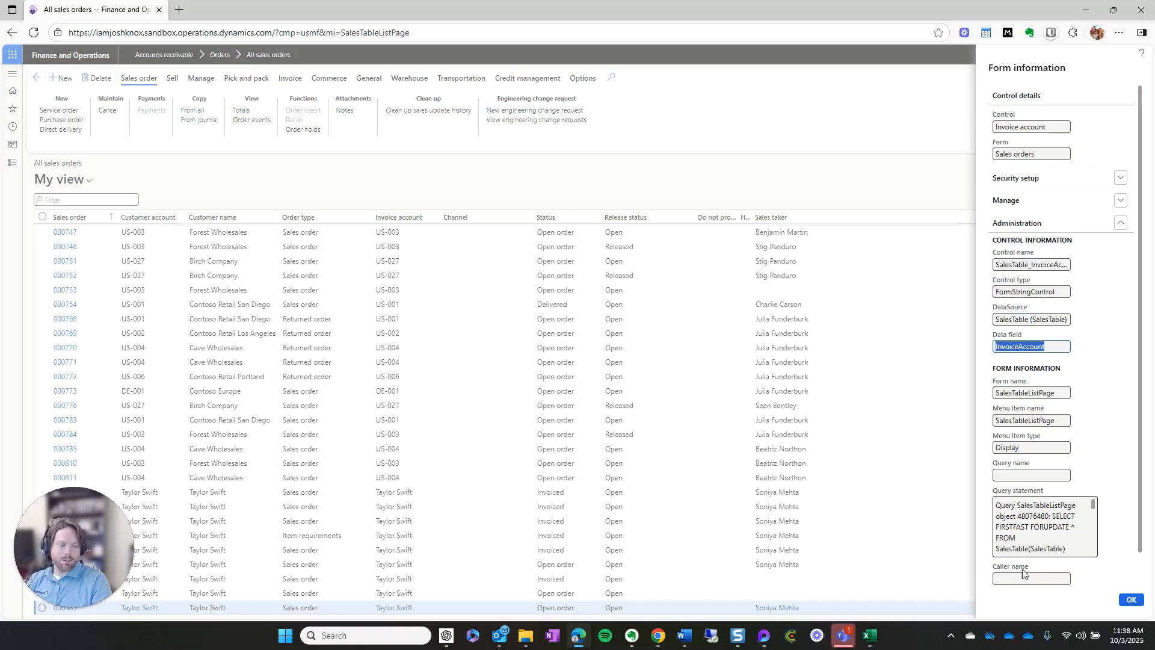
click(1129, 601)
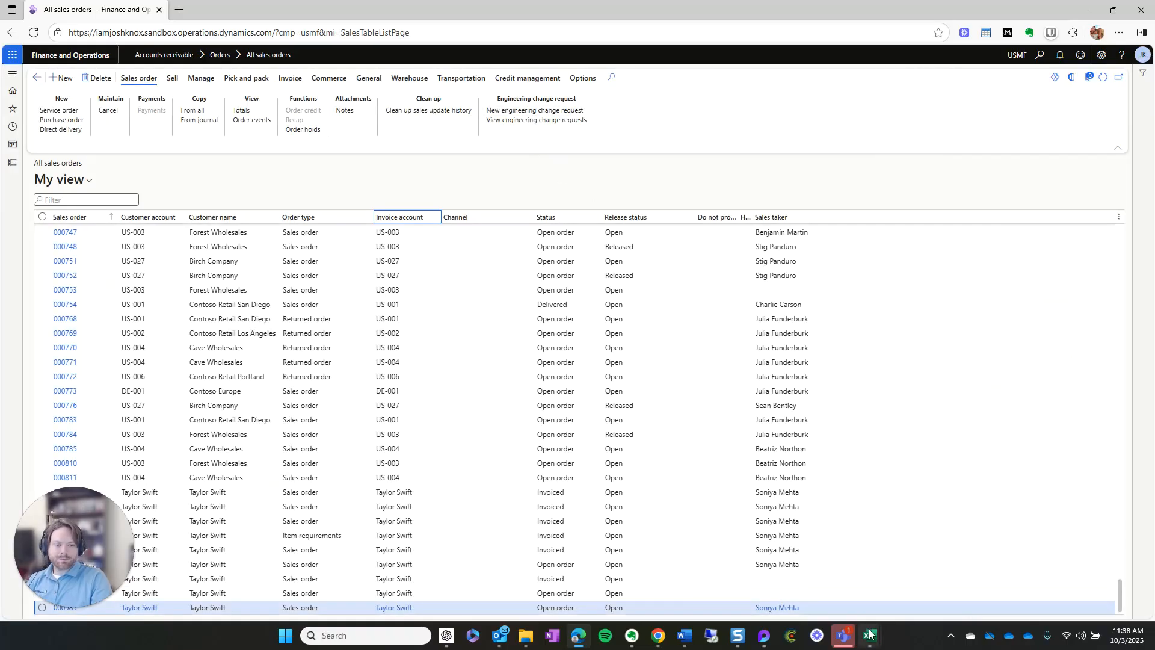
Switch back to the sales order headers workbook in Excel and maximize its window.
mouse_move(873, 634)
click(929, 584)
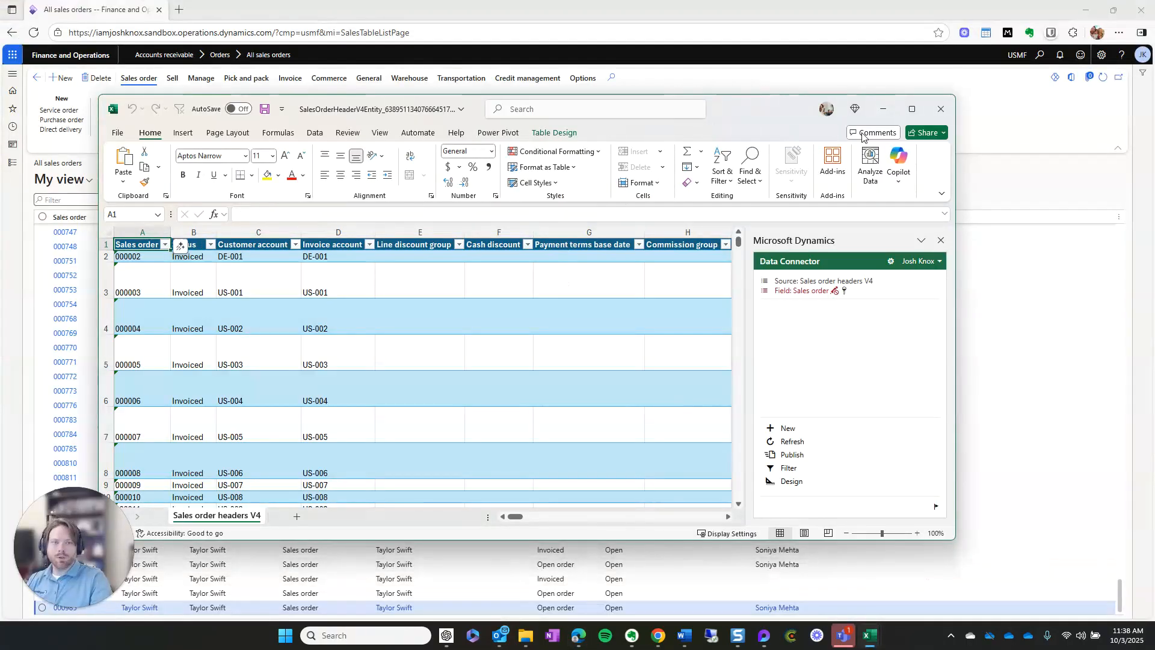
click(914, 109)
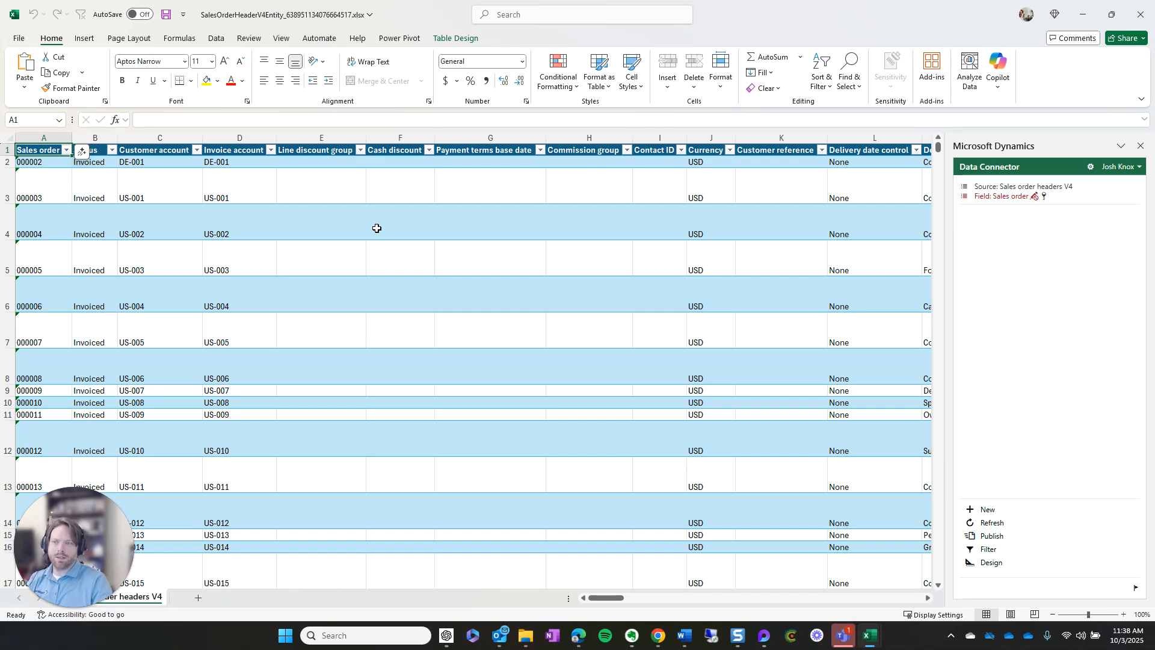
Filter the table's Status column to show only Open order.
click(91, 198)
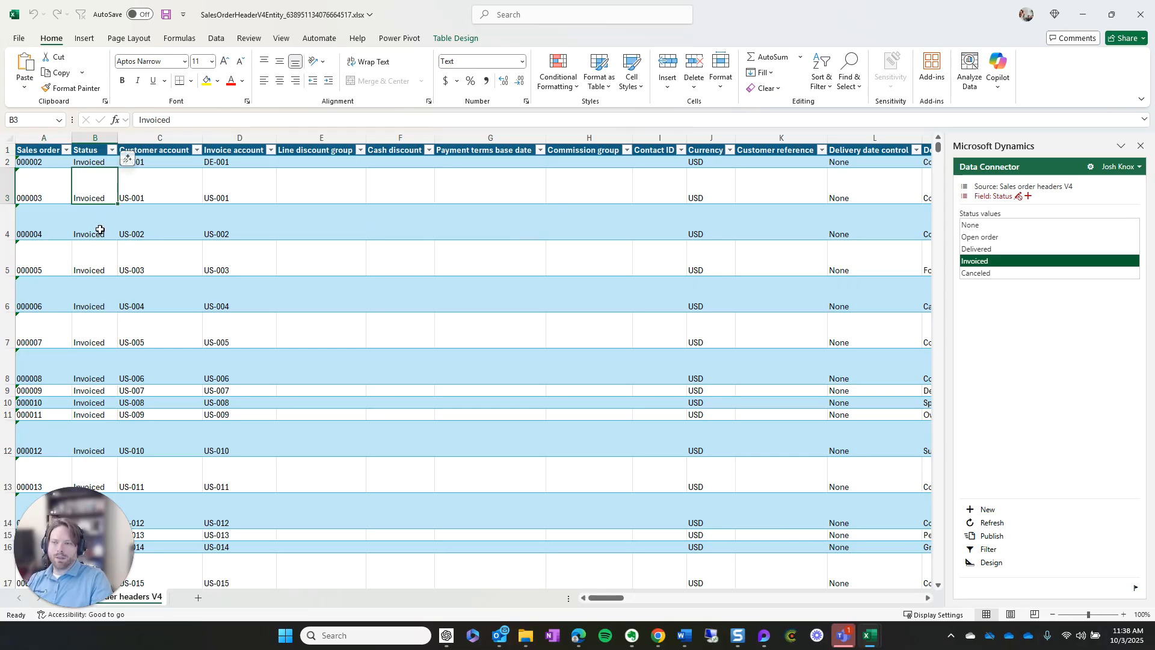
click(111, 151)
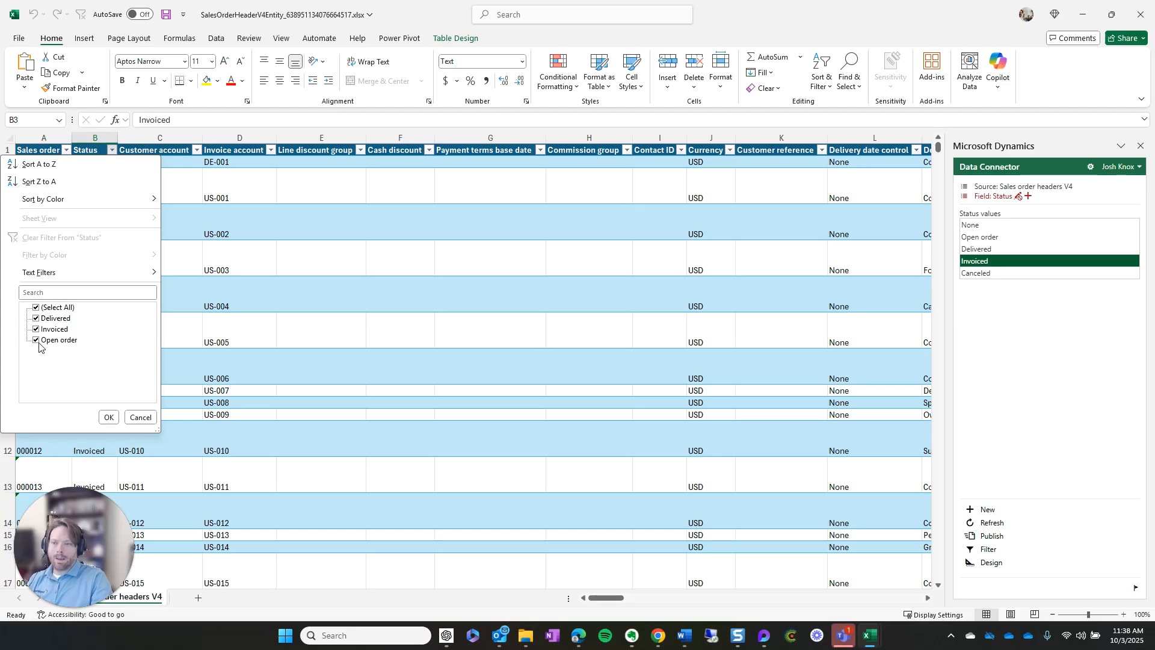
click(241, 303)
click(111, 151)
click(36, 307)
click(35, 340)
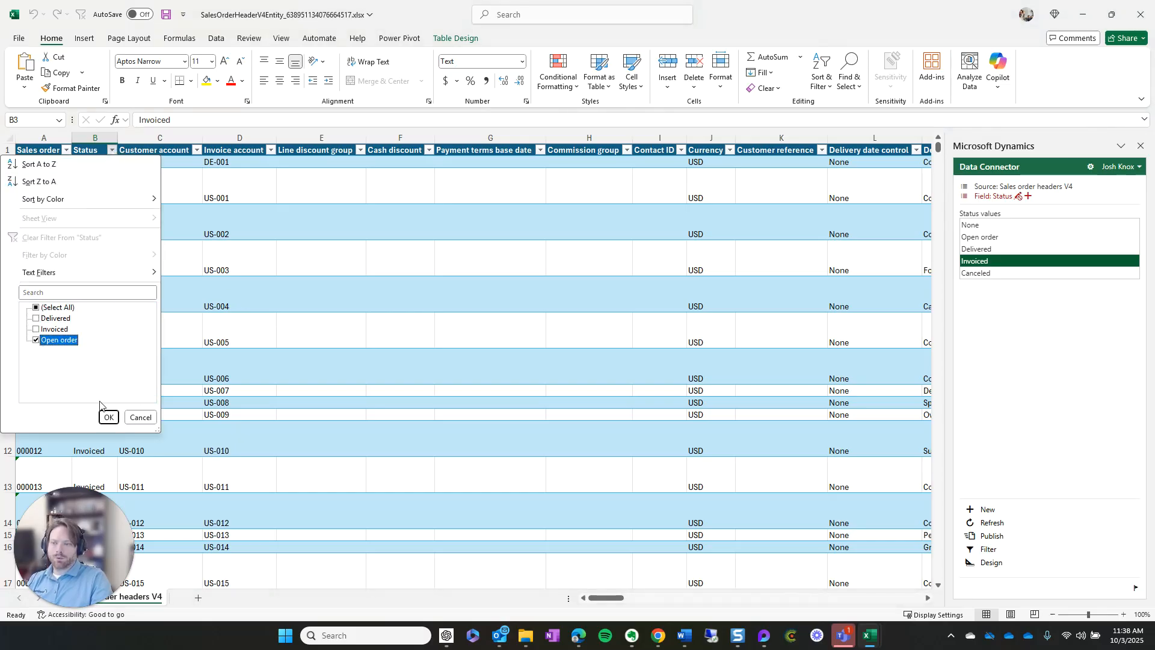
click(109, 417)
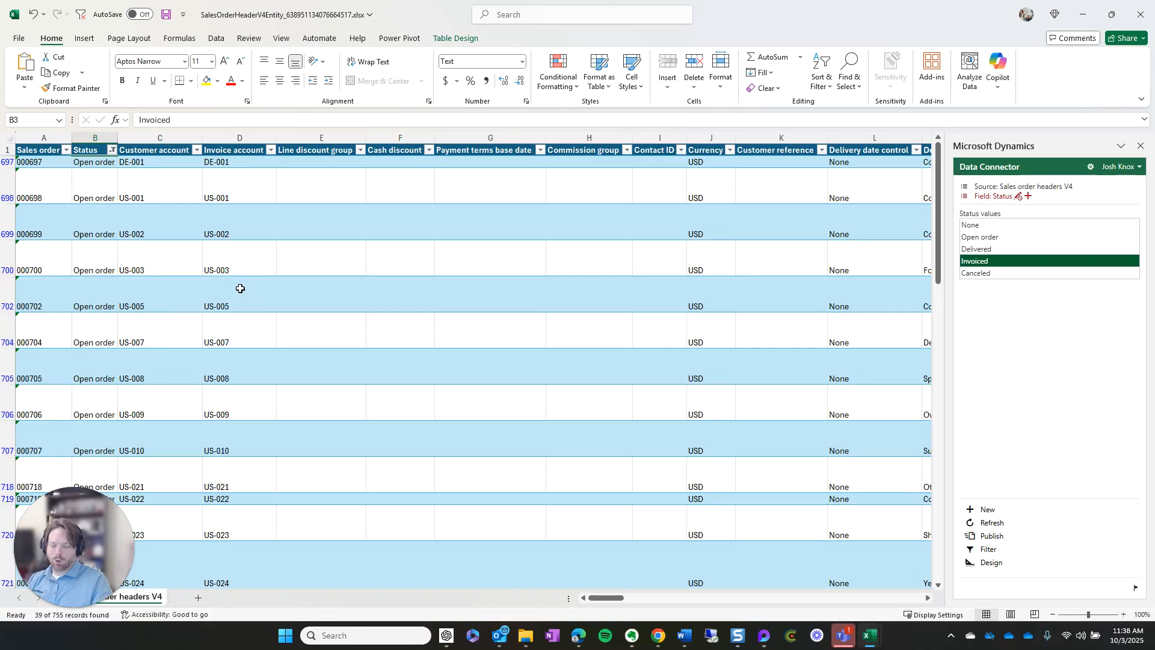
Clear the Status column filter by selecting all of its values again.
click(112, 150)
click(36, 308)
click(109, 417)
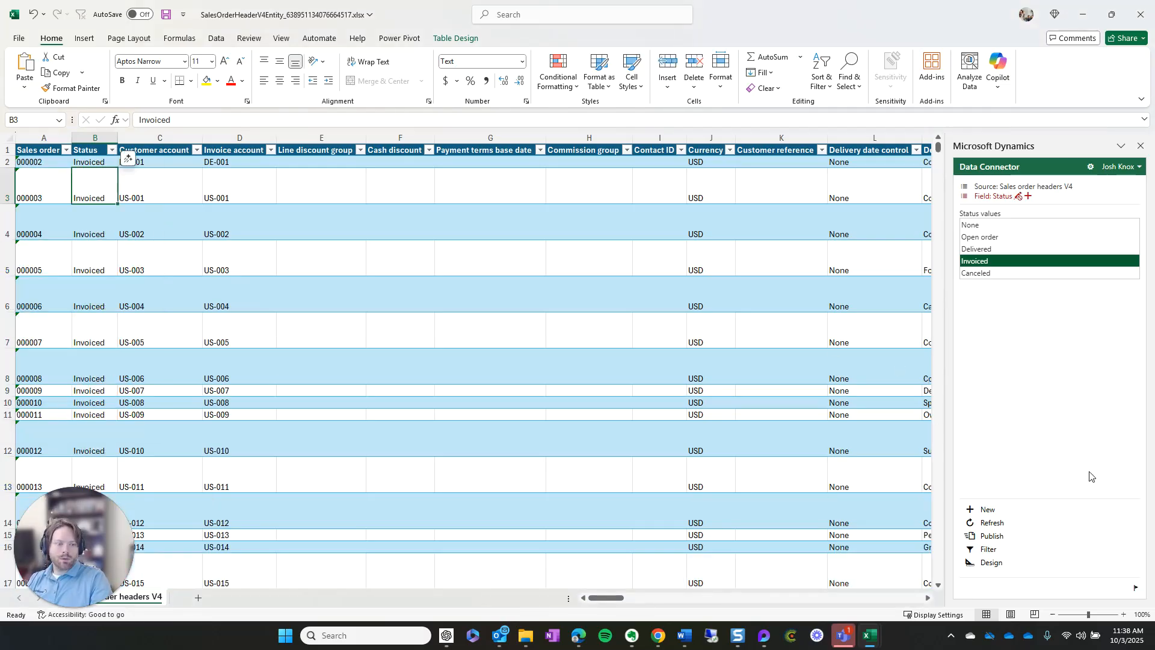
Add a second filter field to the Data Connector's Sales order headers V4 filter and browse the available fields.
click(989, 549)
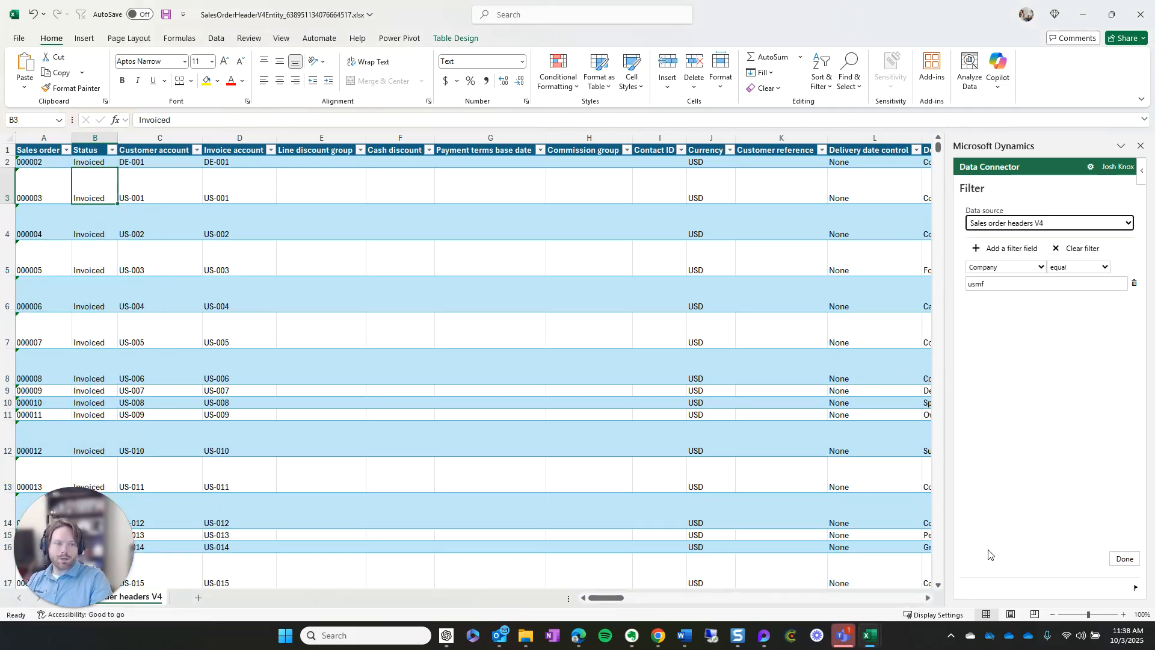
click(1006, 249)
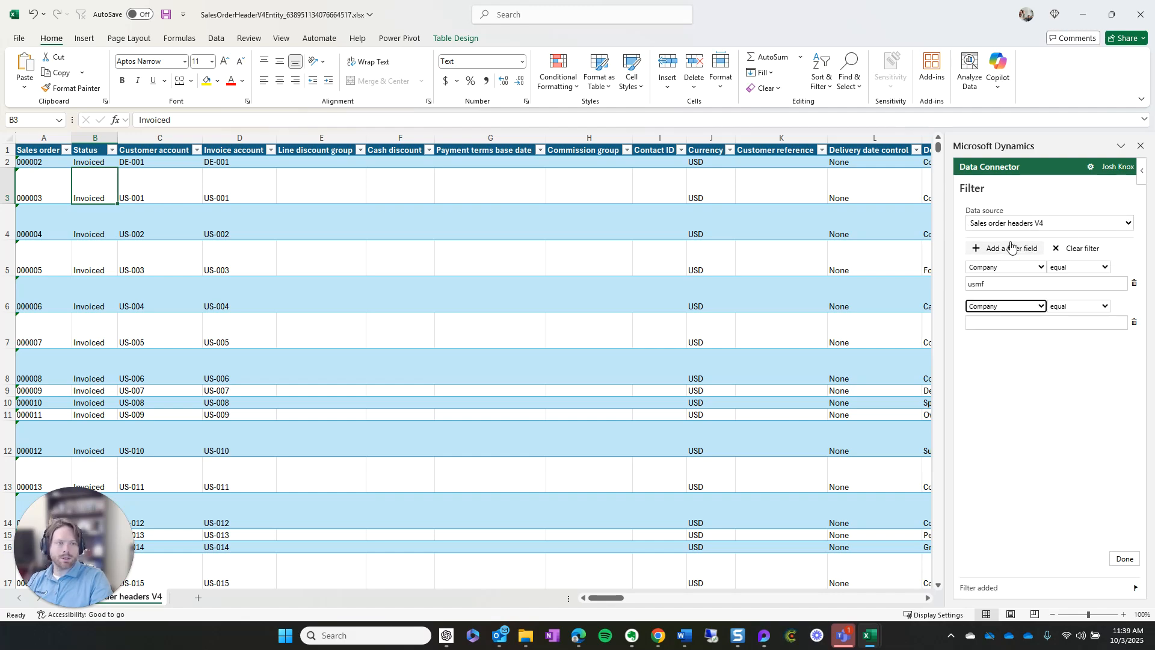
click(1032, 309)
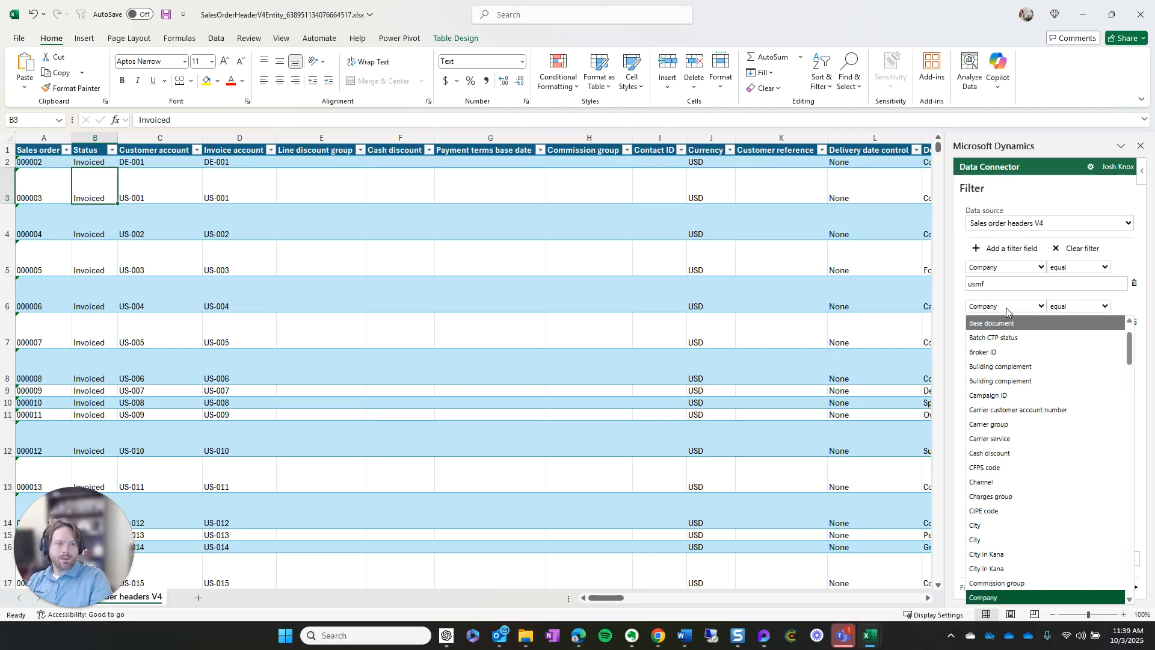
scroll(1029, 411, down, 6)
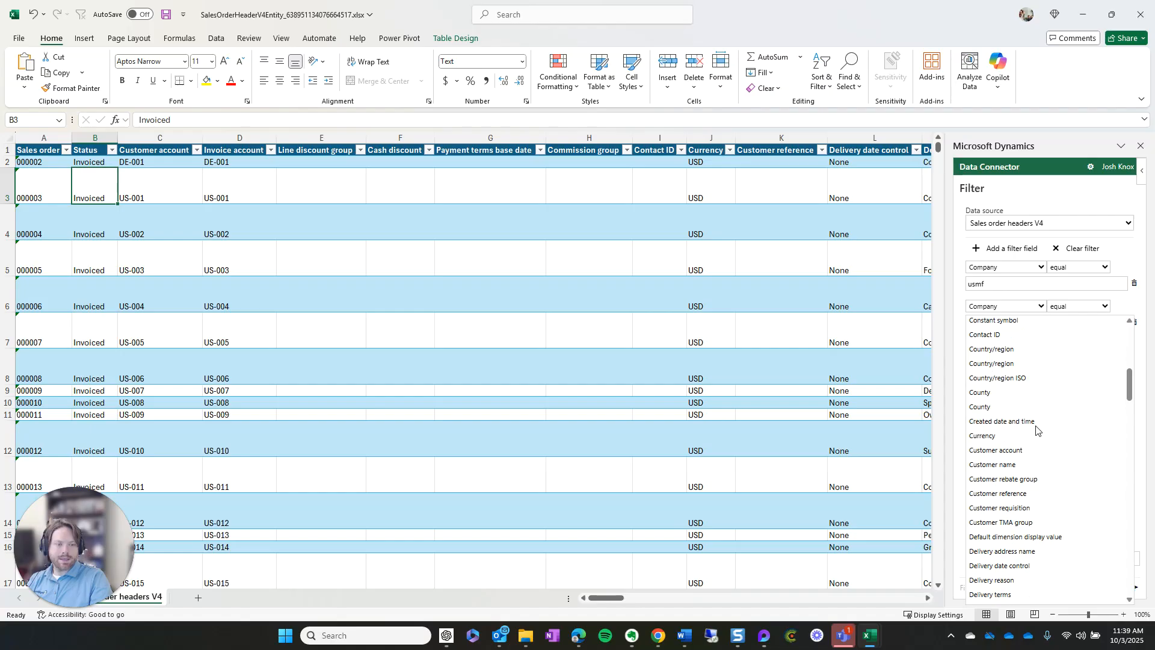
click(1034, 403)
Switch to Finance and Operations and look up the data field behind the Release status column in its form information.
key(alt+Tab)
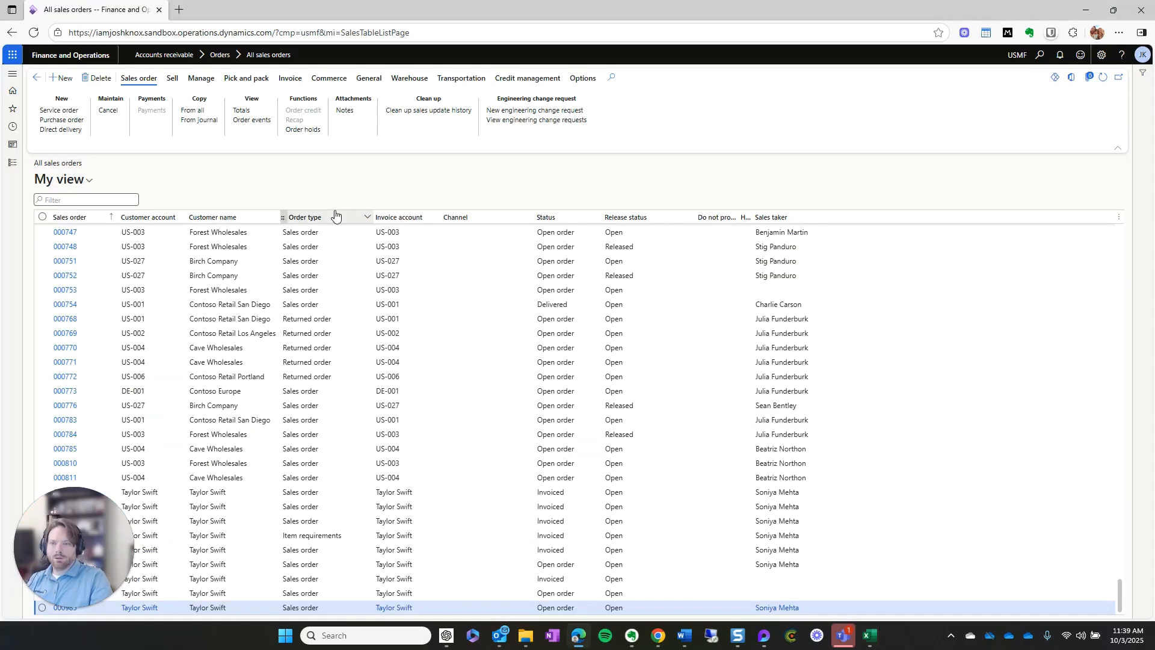
right_click(644, 222)
mouse_move(686, 226)
click(799, 225)
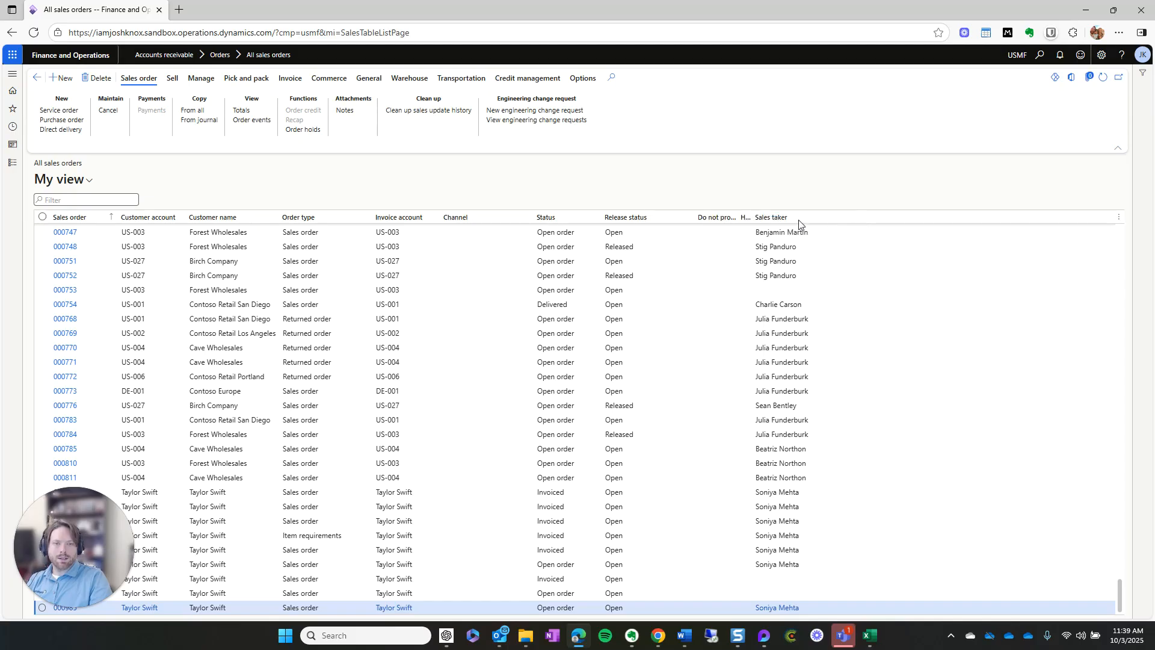
double_click(1047, 348)
right_click(1047, 347)
click(1067, 326)
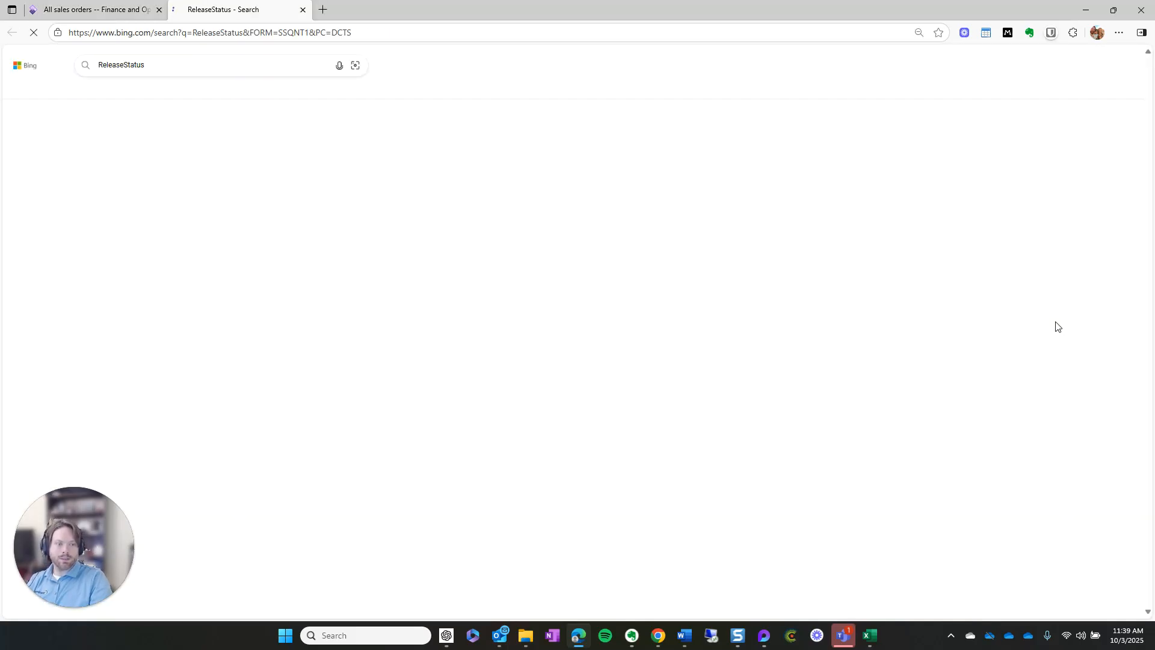
click(303, 11)
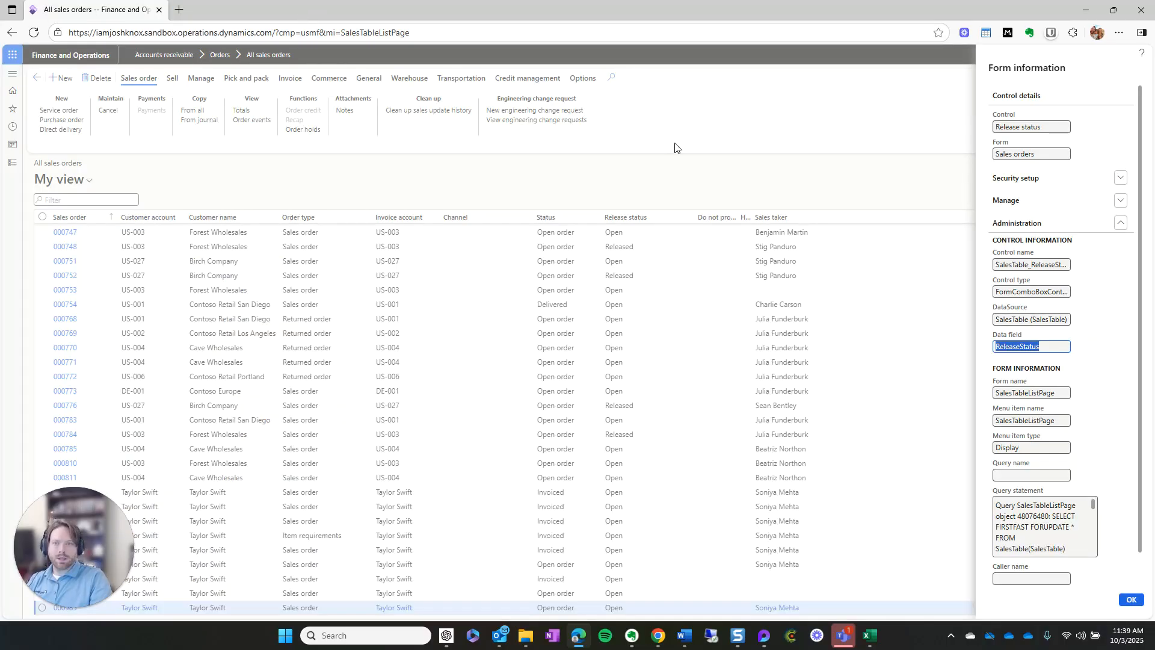
Switch back to Excel and search the second filter's field list for a release status field.
key(alt+Tab)
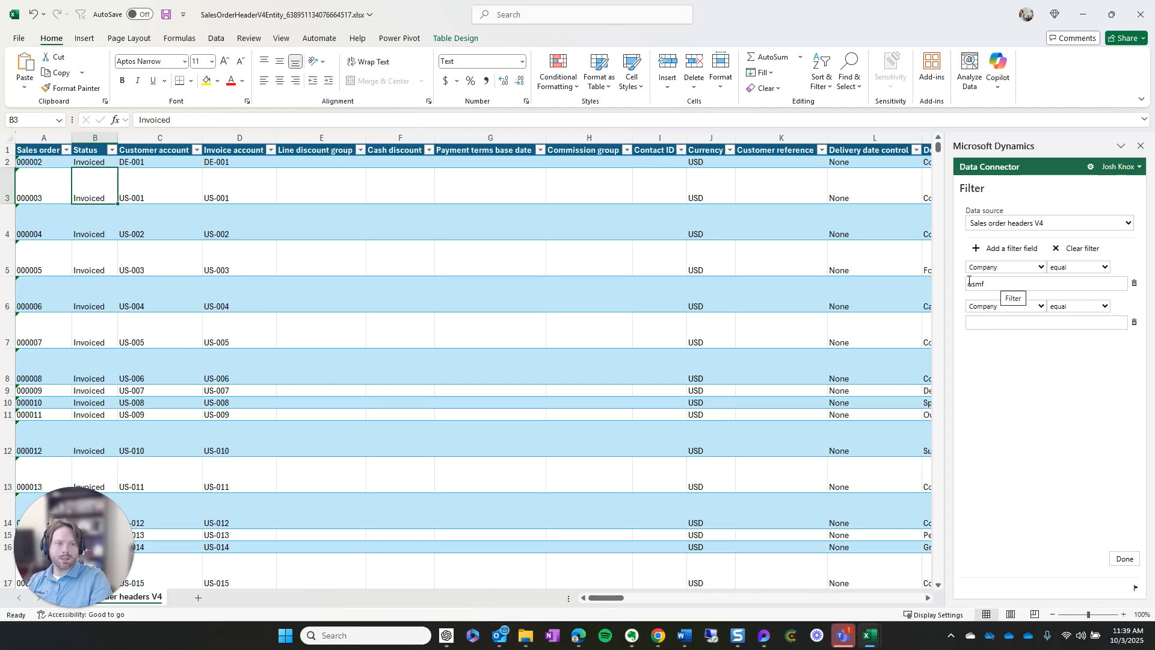
click(1012, 307)
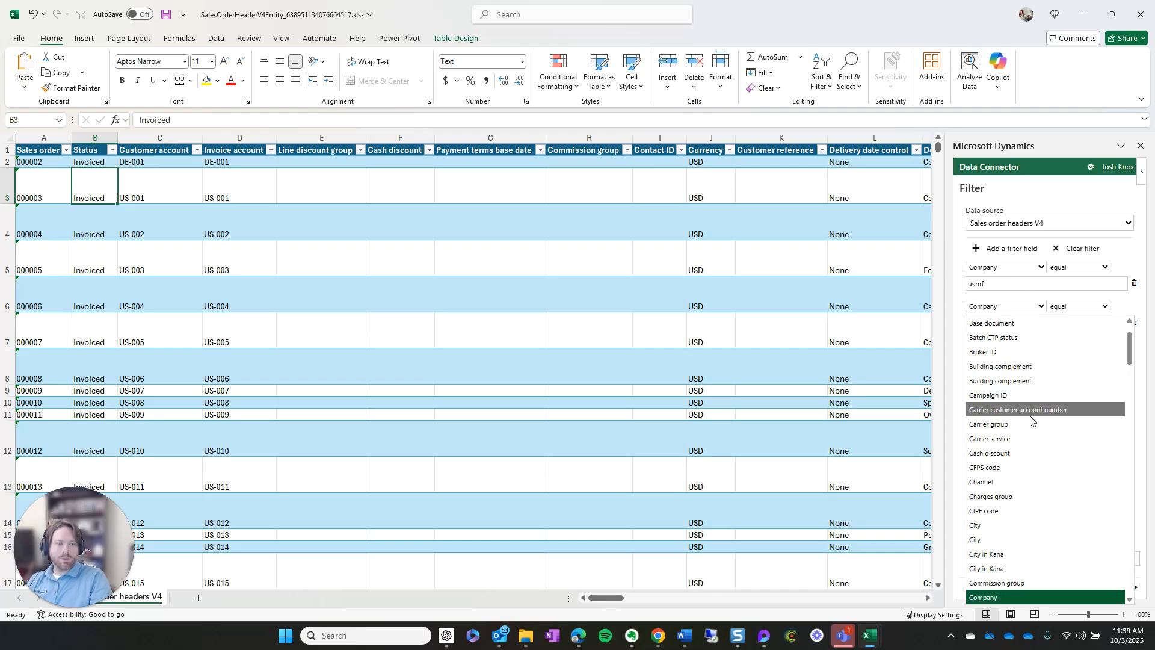
scroll(1031, 426, down, 1)
key(r)
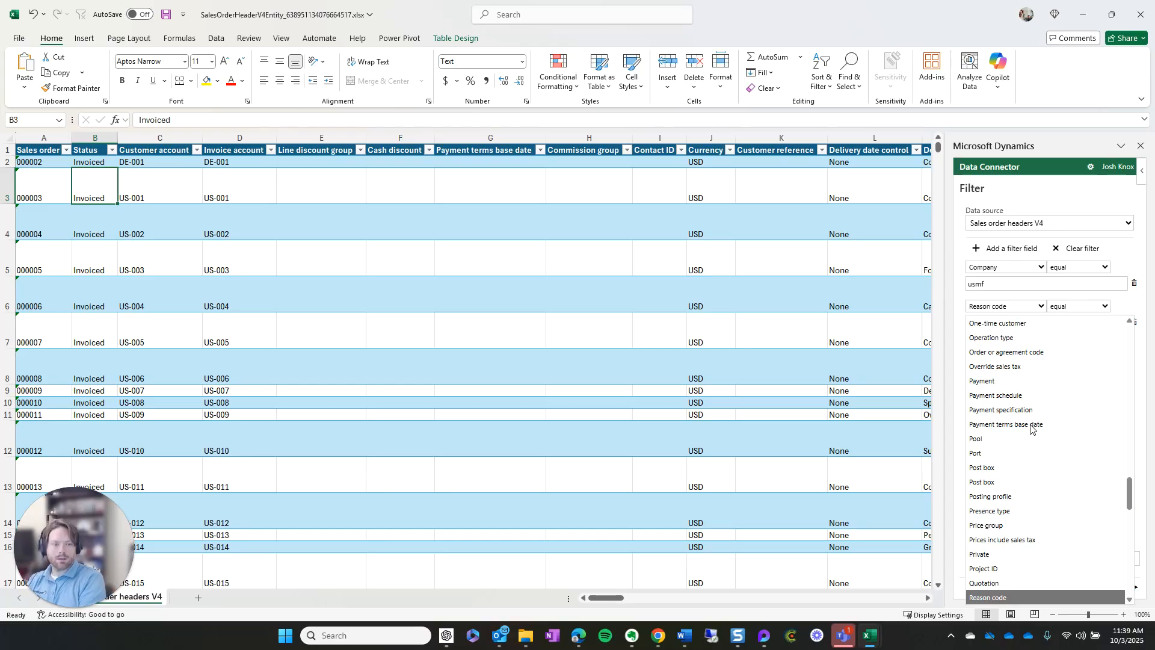
click(1004, 307)
click(1003, 307)
key(Down)
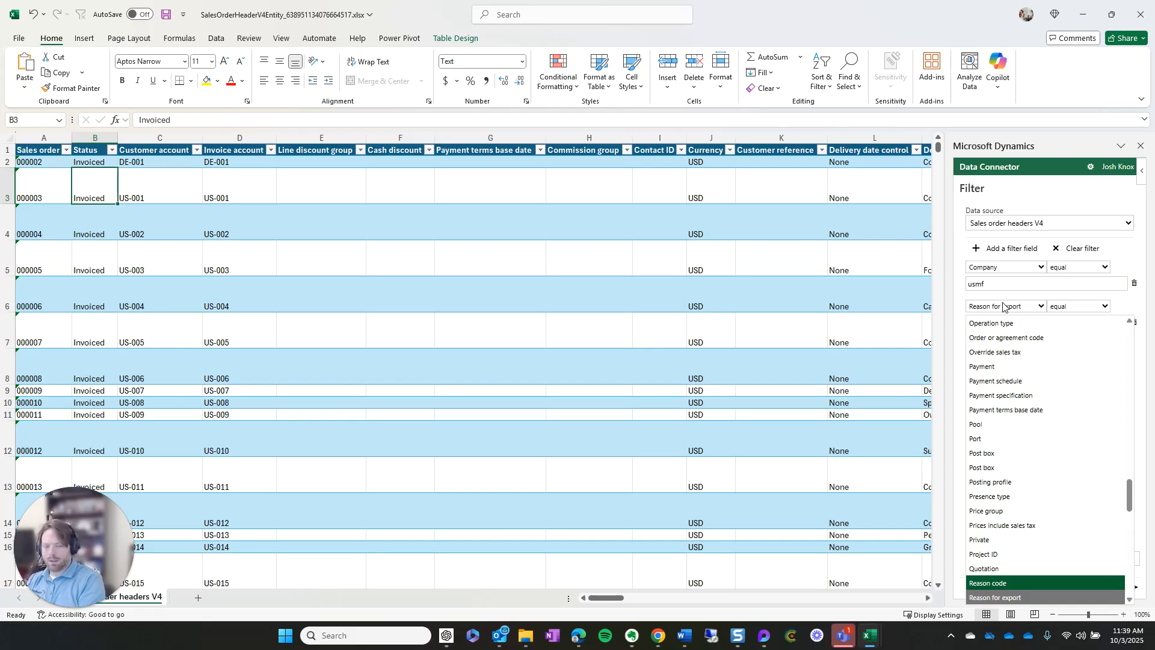
scroll(1054, 483, down, 1)
scroll(1053, 483, down, 3)
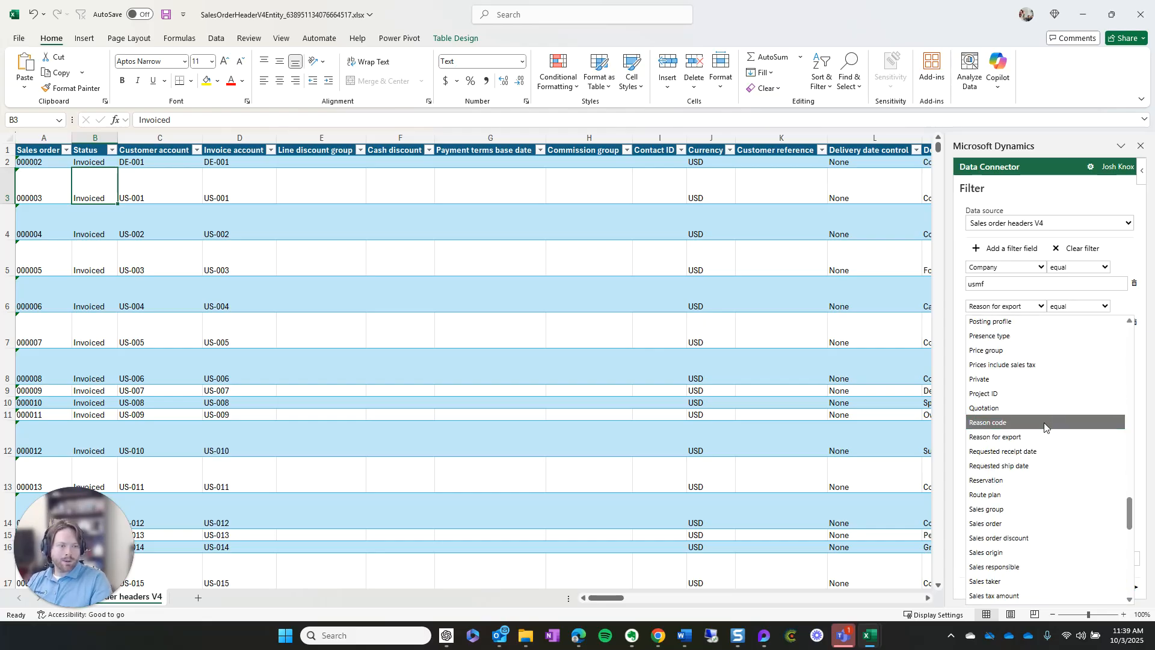
scroll(1045, 426, down, 2)
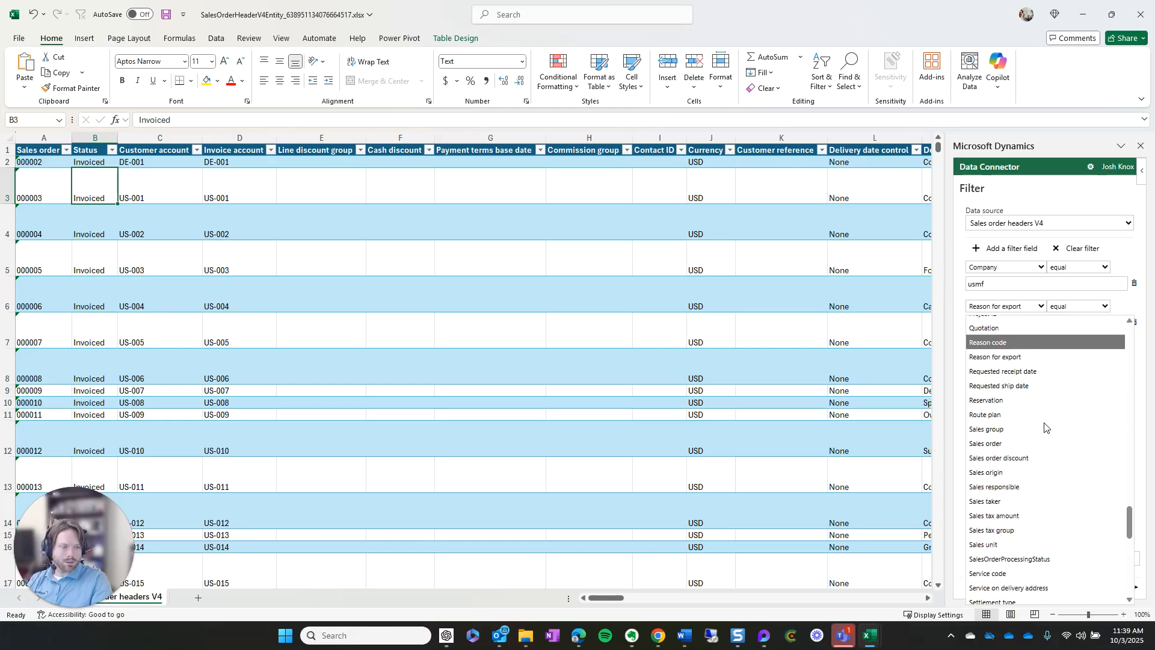
scroll(1045, 427, down, 5)
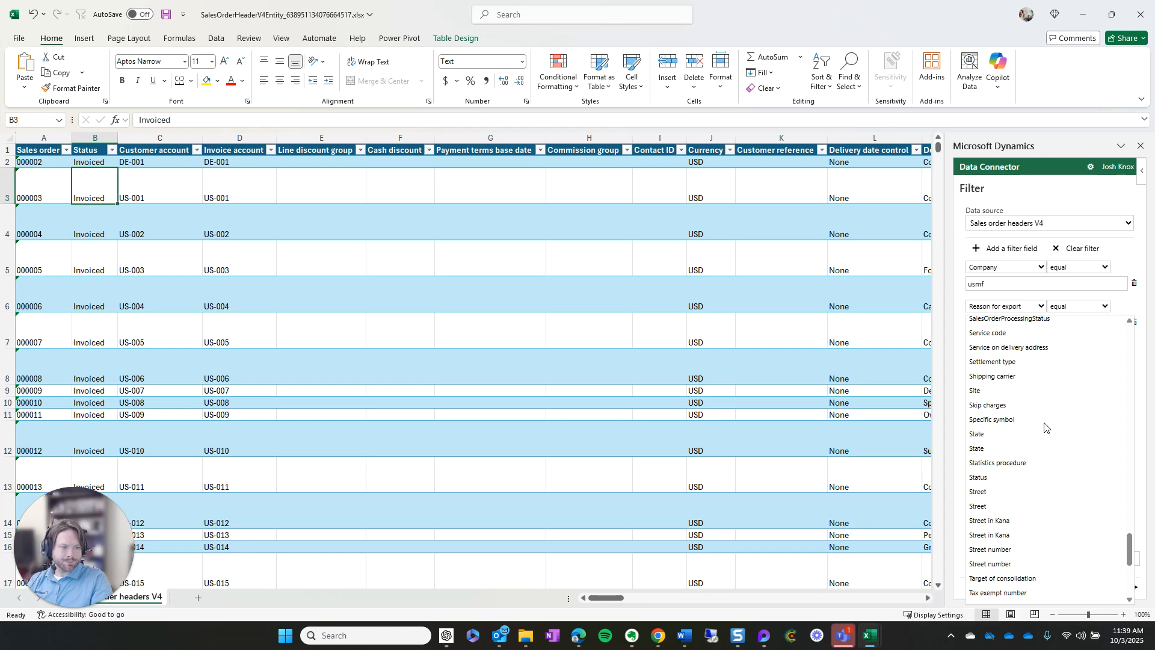
scroll(1029, 367, up, 1)
scroll(1030, 367, up, 8)
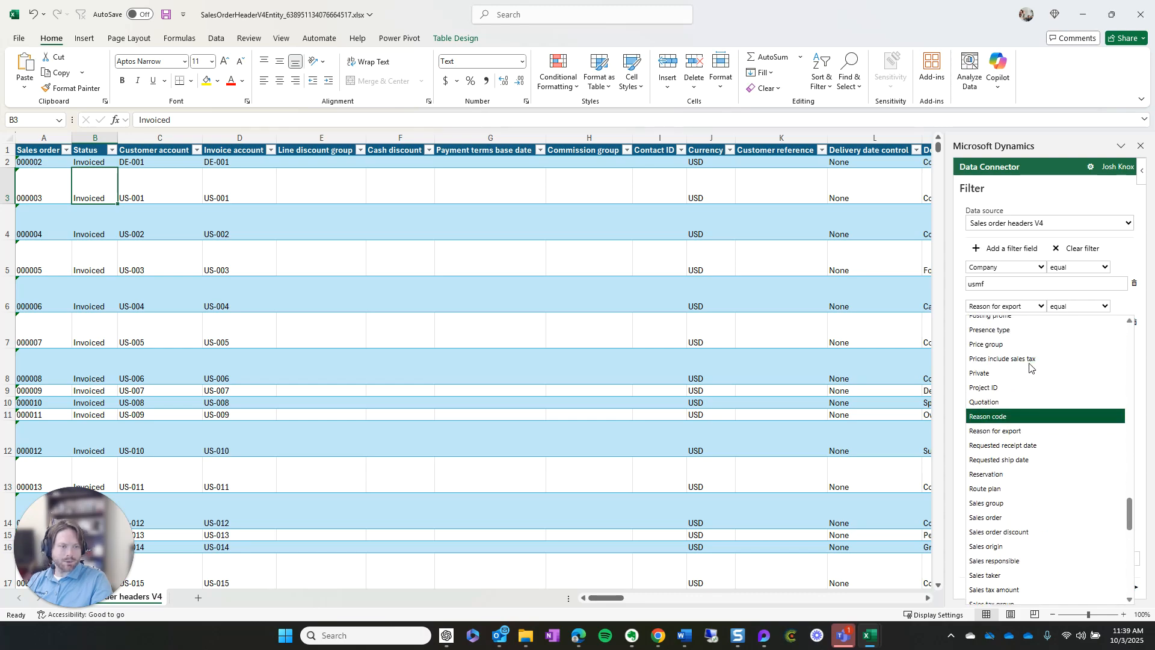
click(964, 331)
Close the Release status form information in Finance and Operations and return to the sales order headers workbook in Excel.
key(alt+Tab)
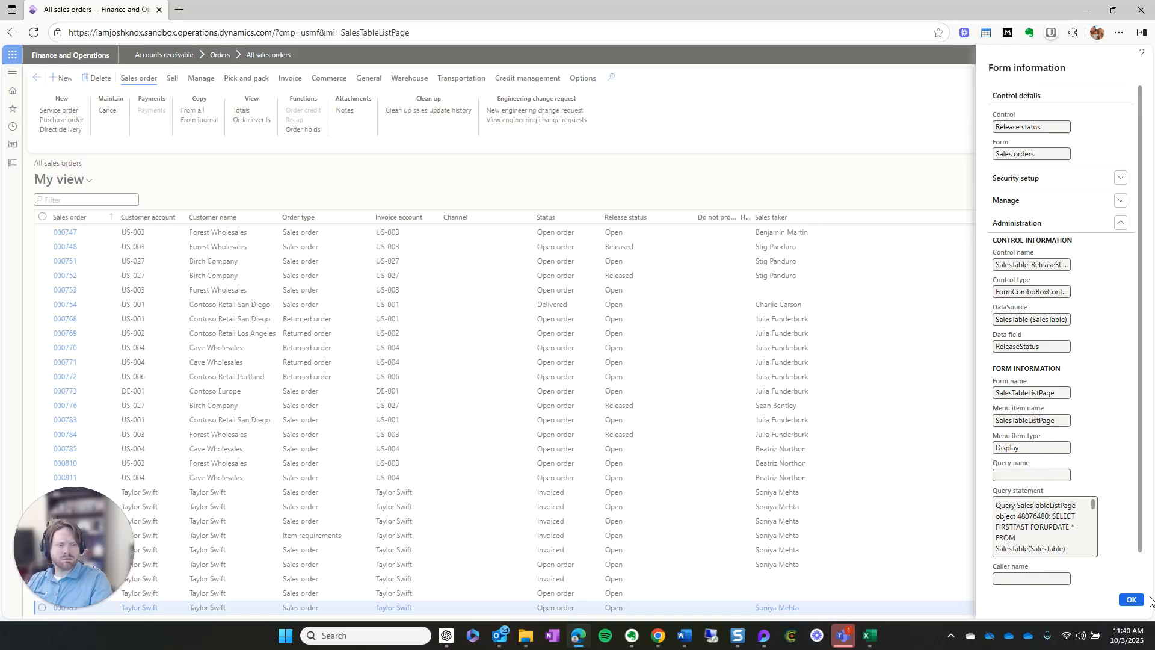
click(1131, 599)
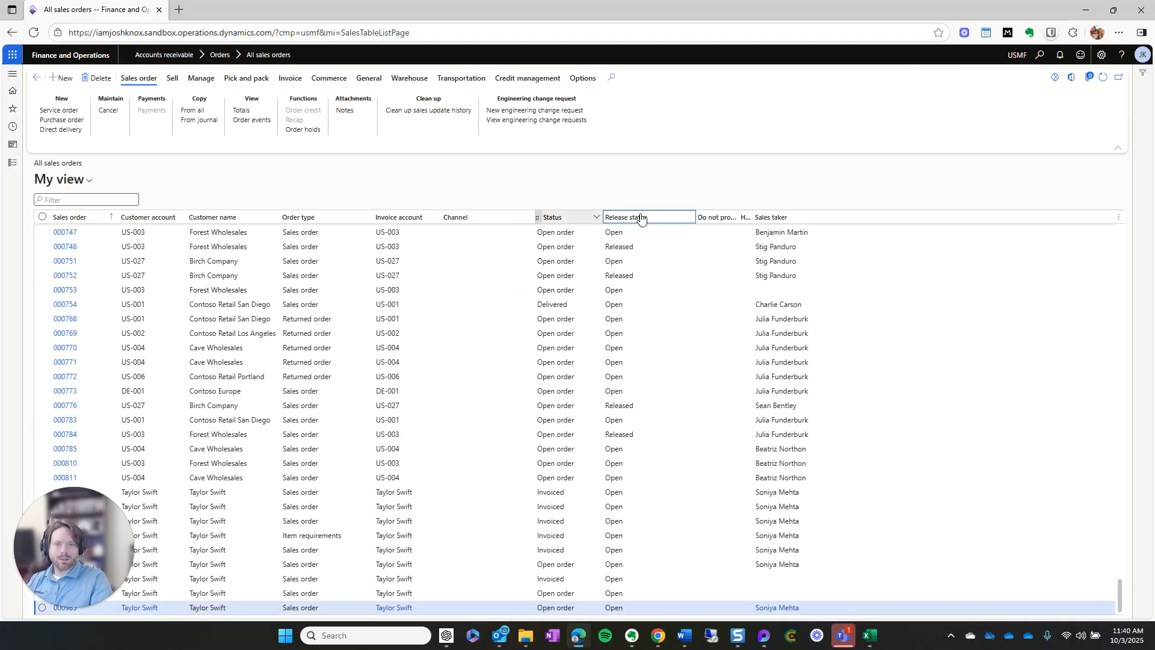
key(alt+Tab)
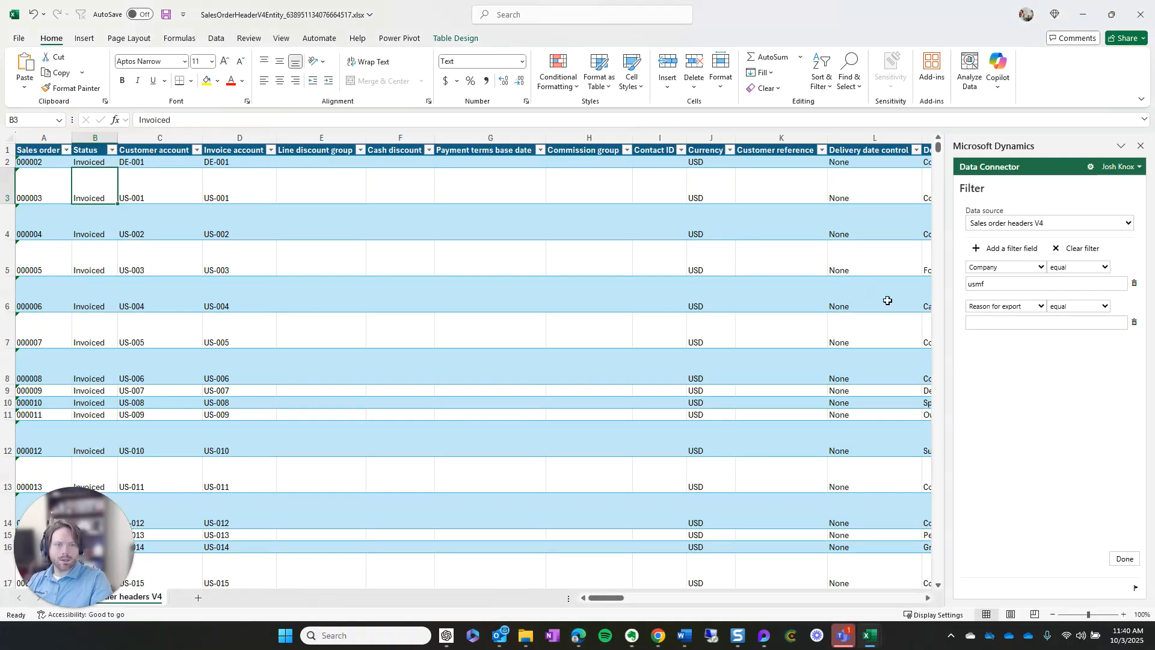
Set the second filter to Status equal Open order and refresh the sales order headers with the filter applied.
click(1027, 308)
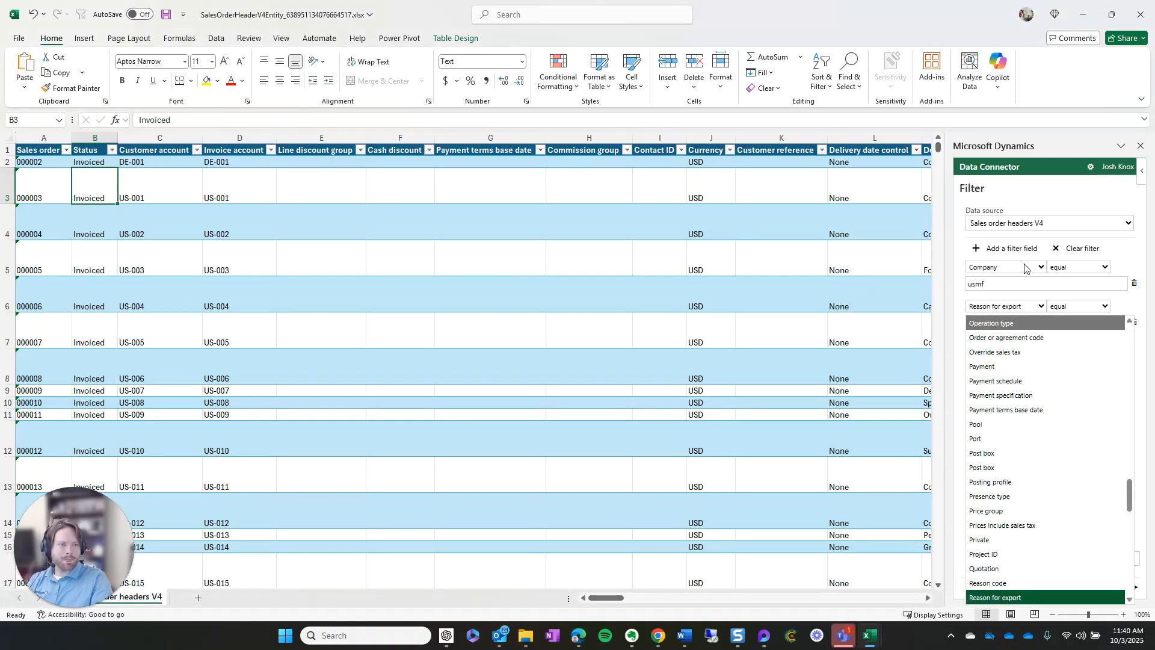
scroll(1041, 417, down, 6)
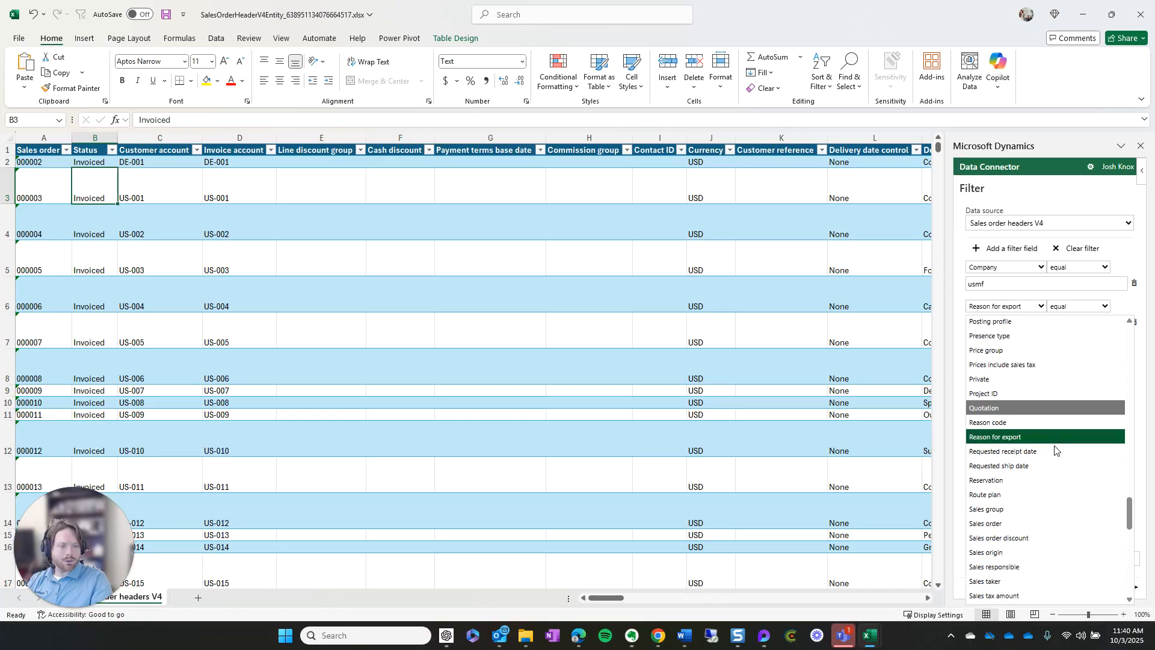
scroll(1062, 507, down, 3)
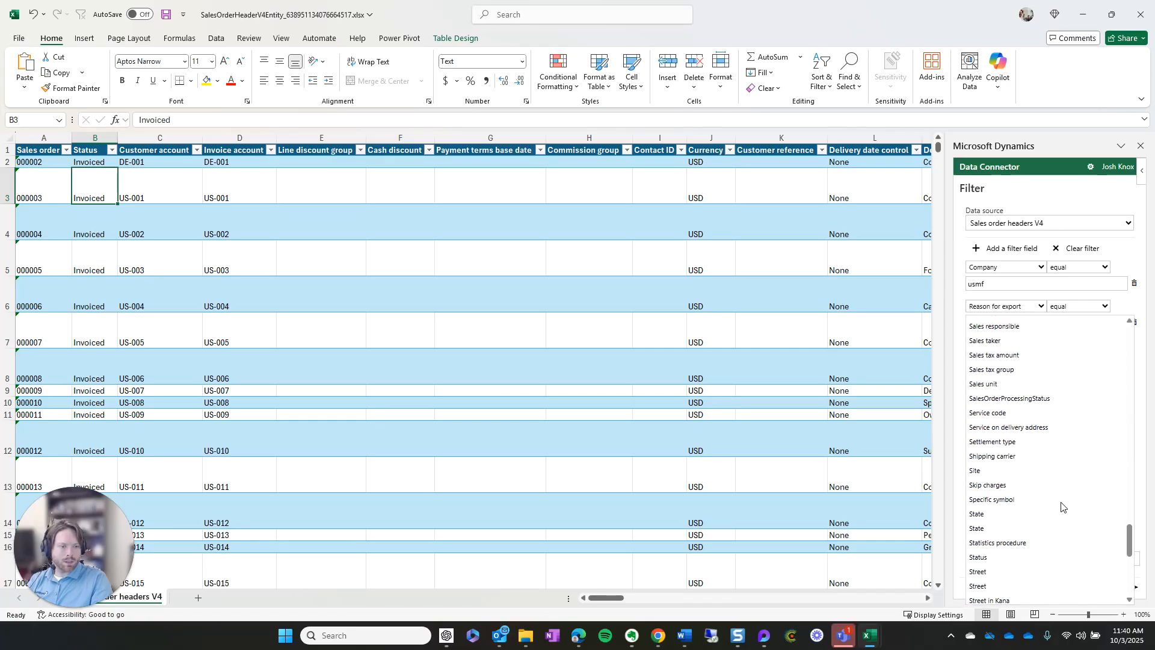
click(1042, 559)
click(1030, 324)
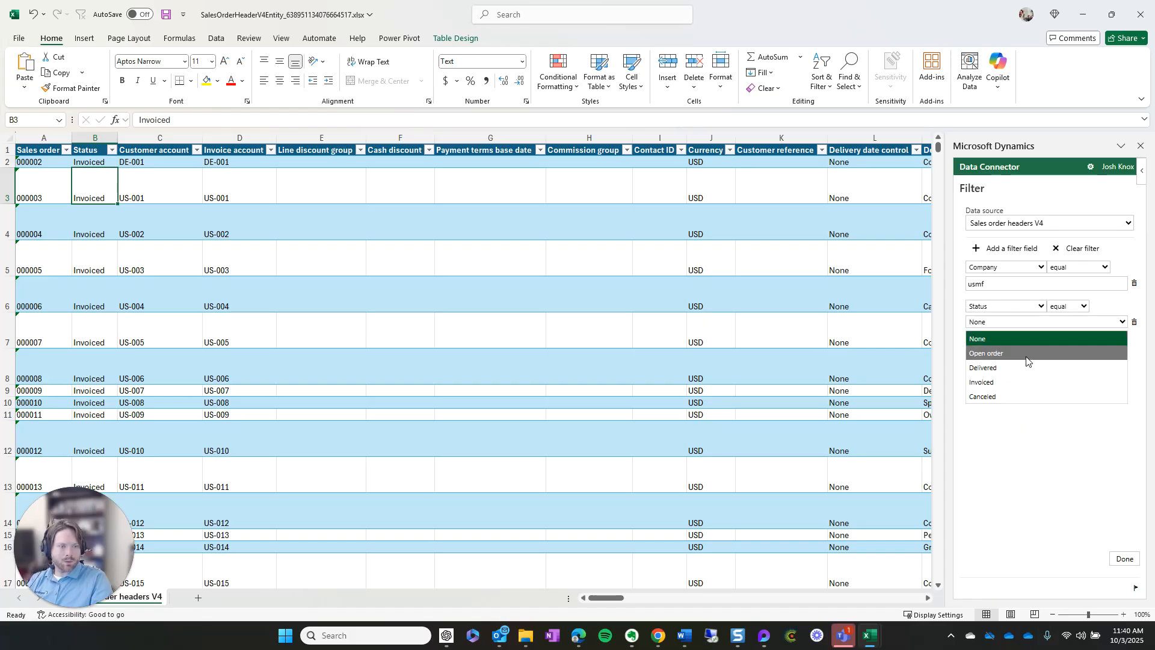
click(1027, 361)
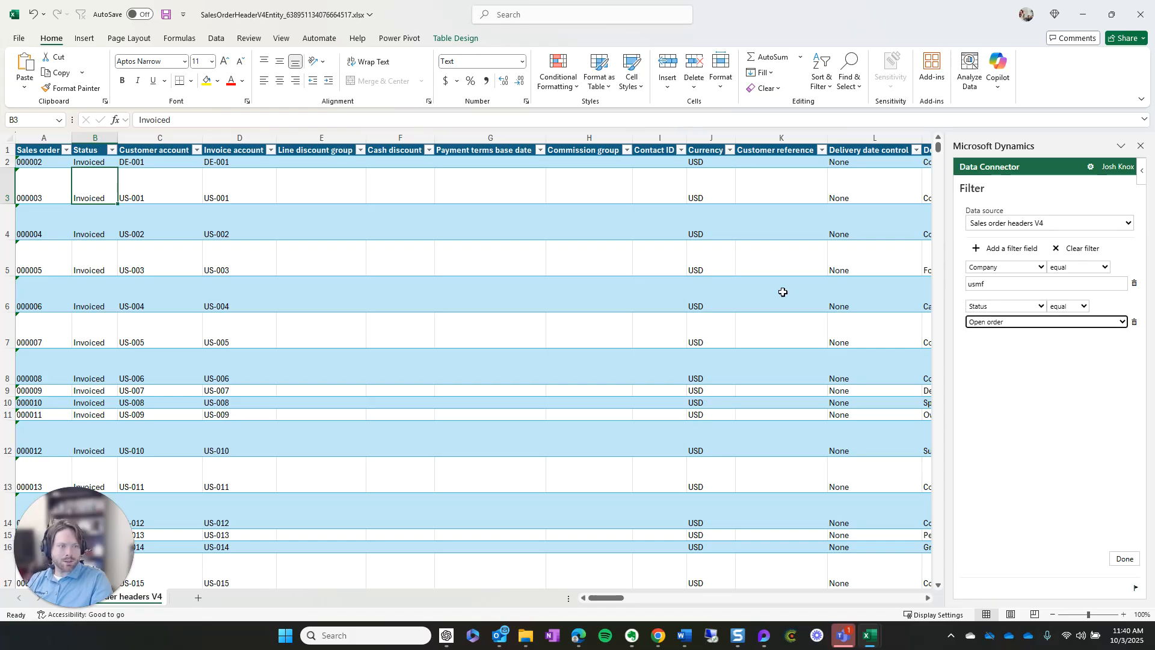
click(1126, 559)
click(977, 523)
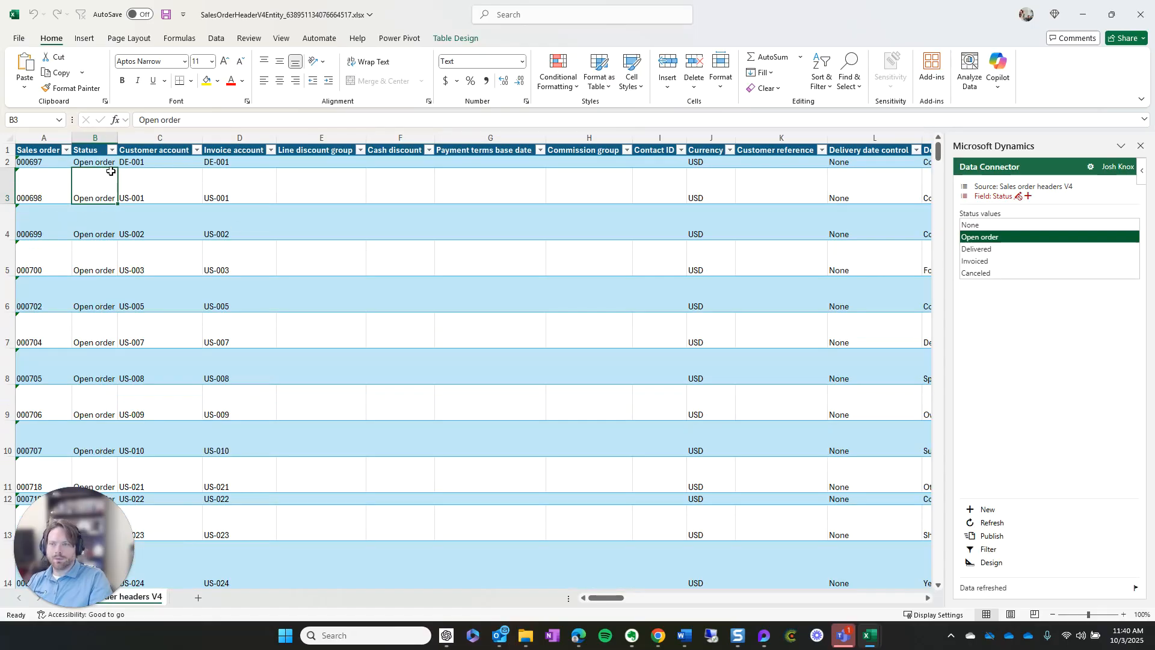
Review the refreshed table down to its last row, checking the Status column and the customer and invoice accounts.
scroll(110, 287, down, 5)
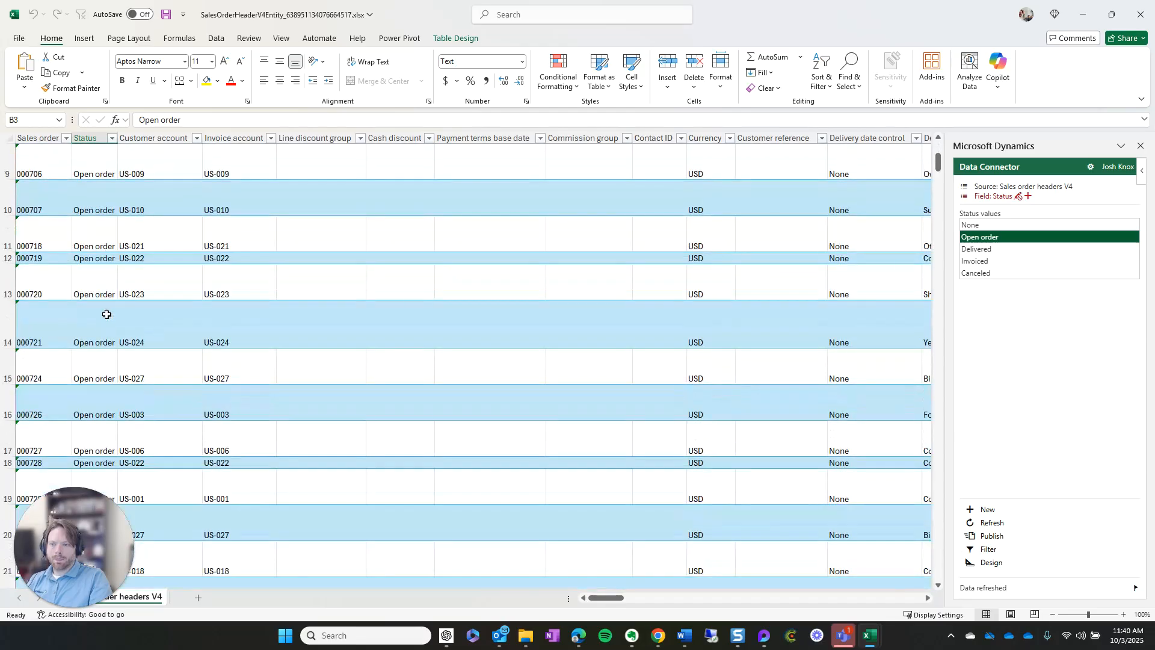
scroll(110, 305, down, 6)
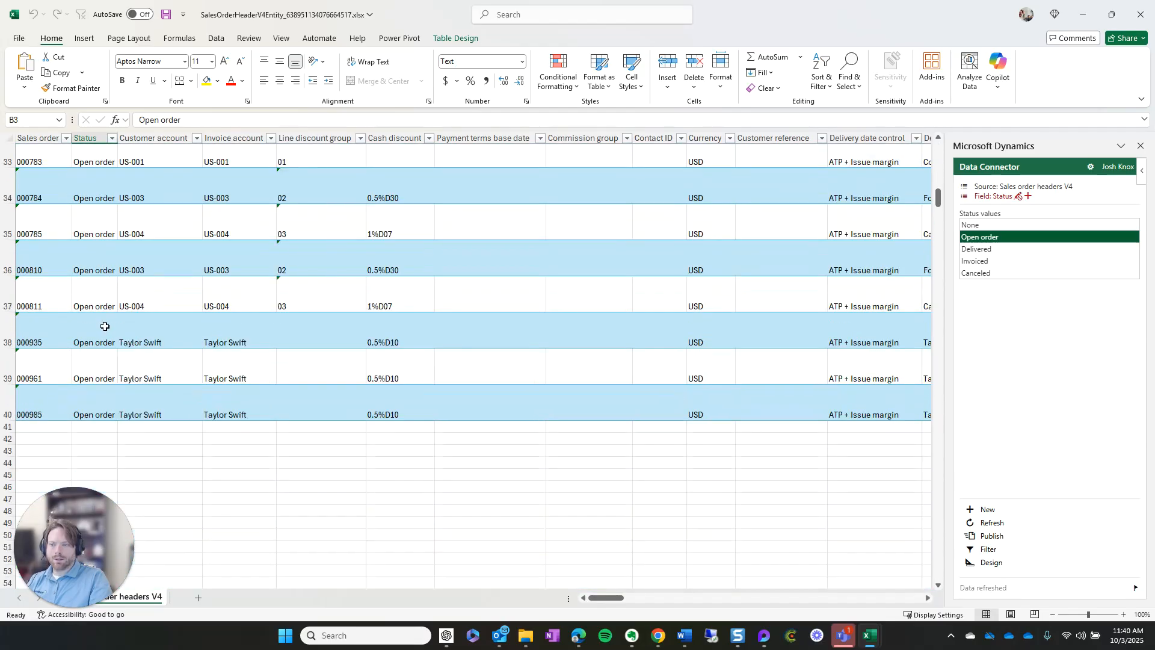
scroll(103, 325, up, 3)
scroll(105, 326, down, 4)
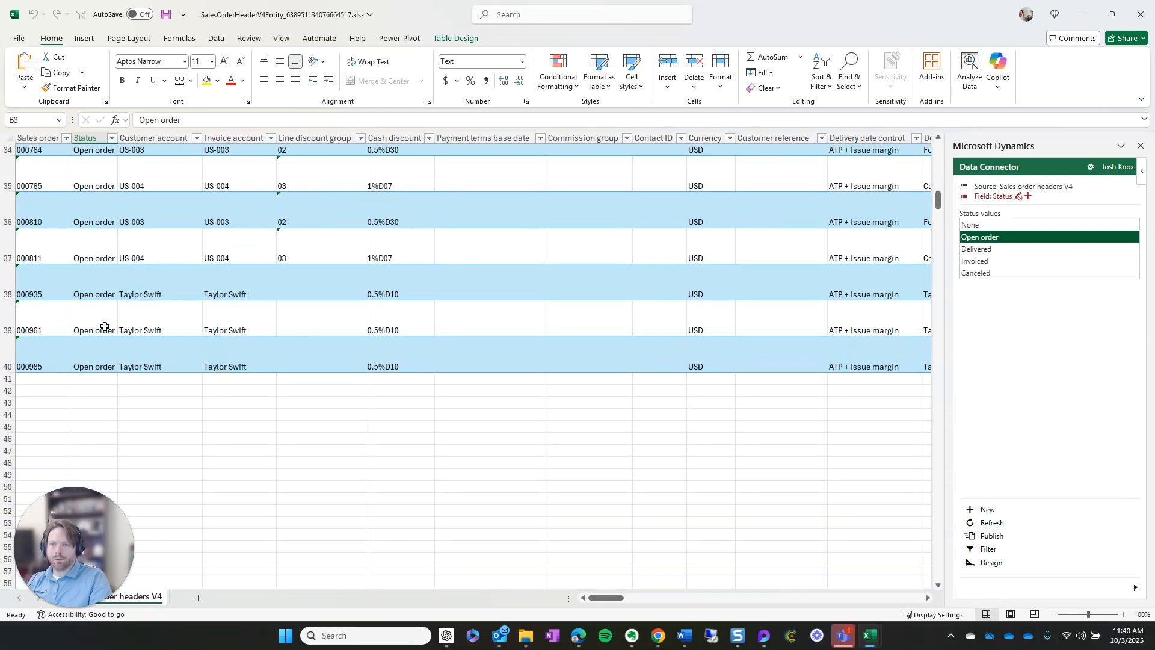
click(160, 281)
shift+click(264, 361)
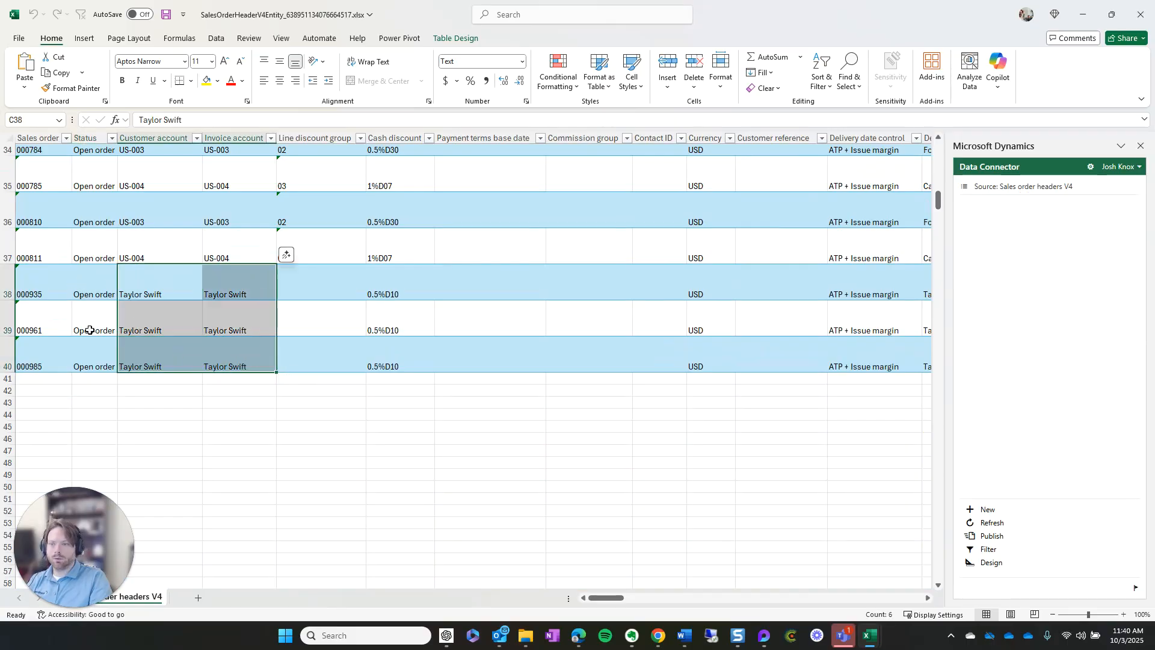
scroll(89, 330, up, 3)
click(132, 310)
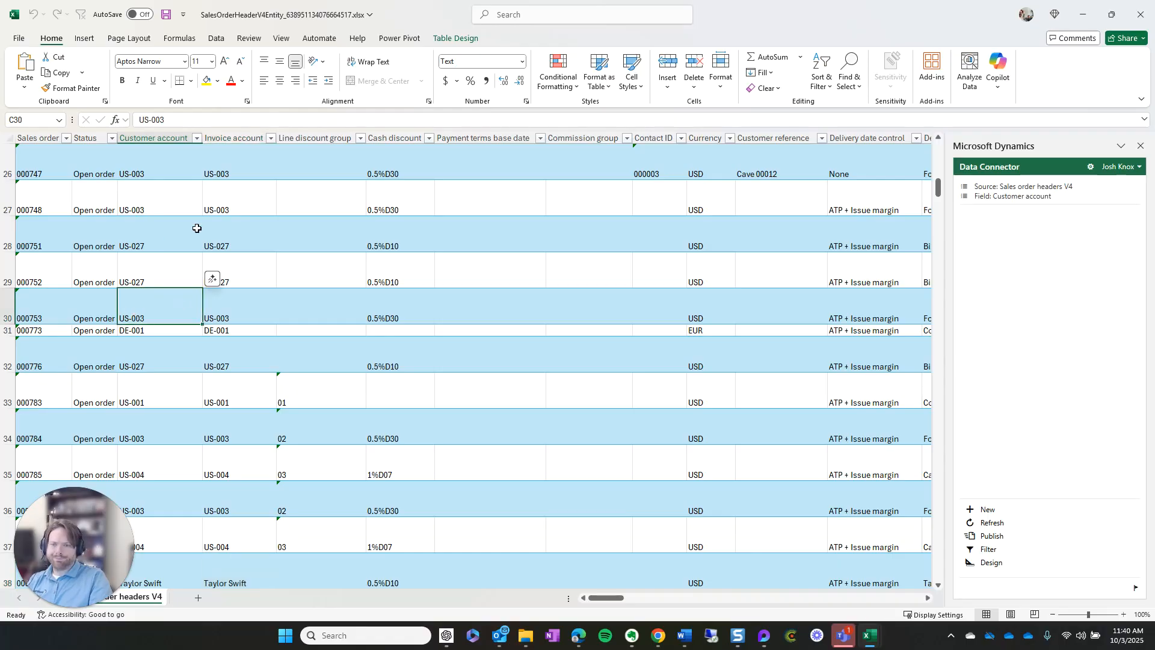
Switch to the blank Book1 workbook and maximize its window.
mouse_move(871, 637)
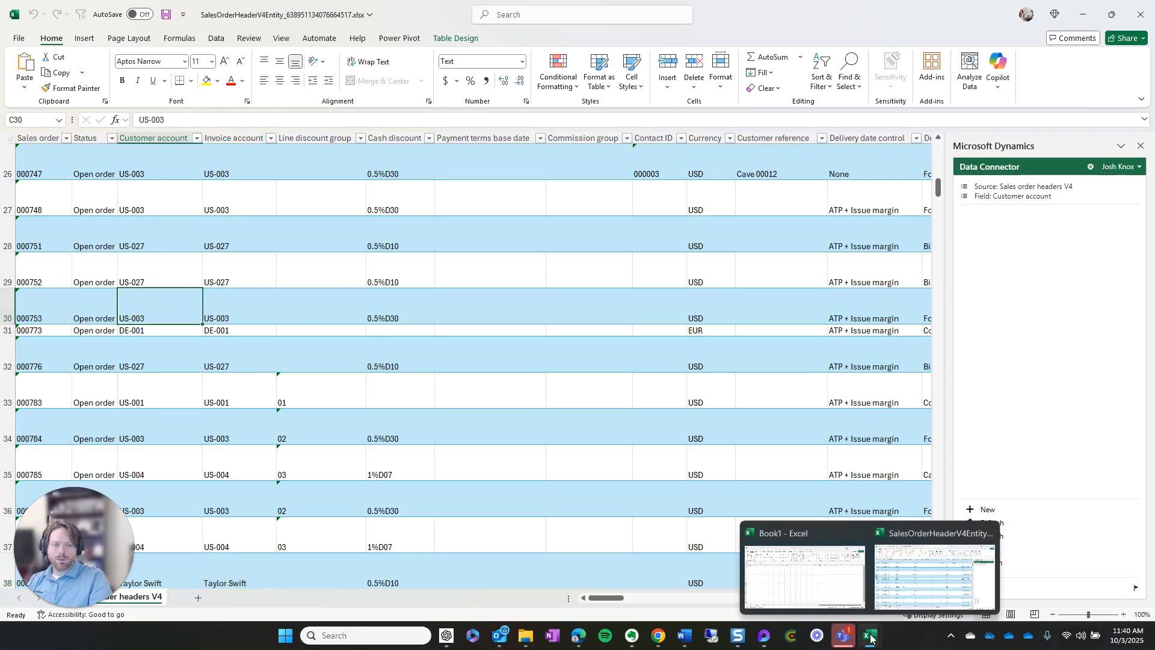
click(804, 573)
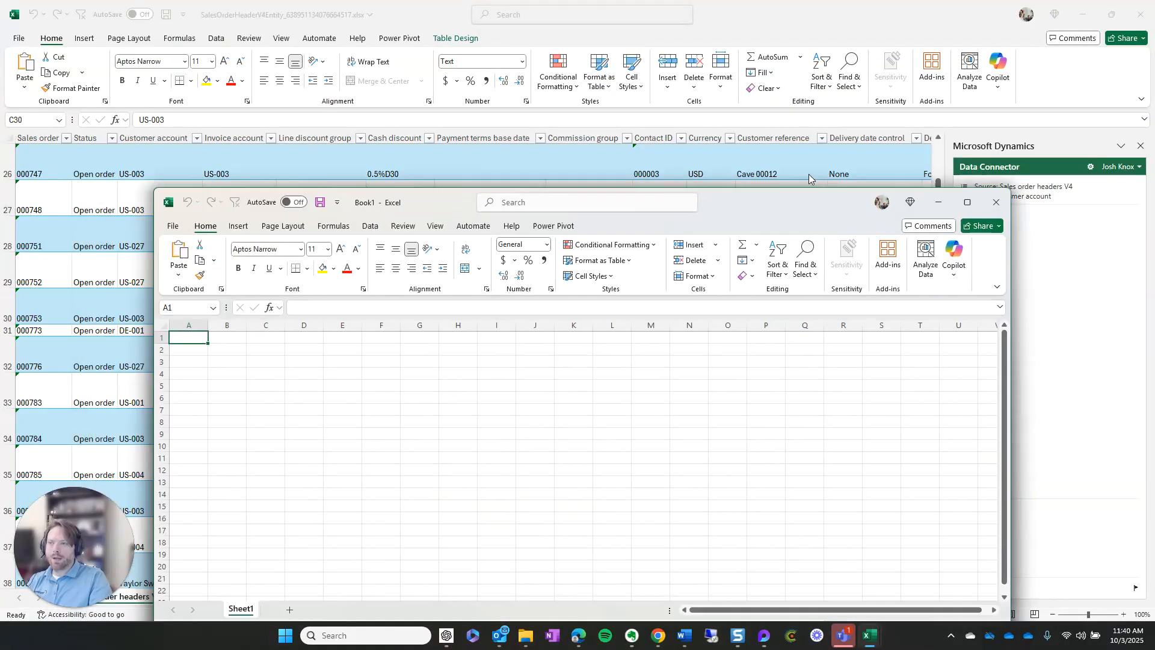
drag(759, 198, 759, 6)
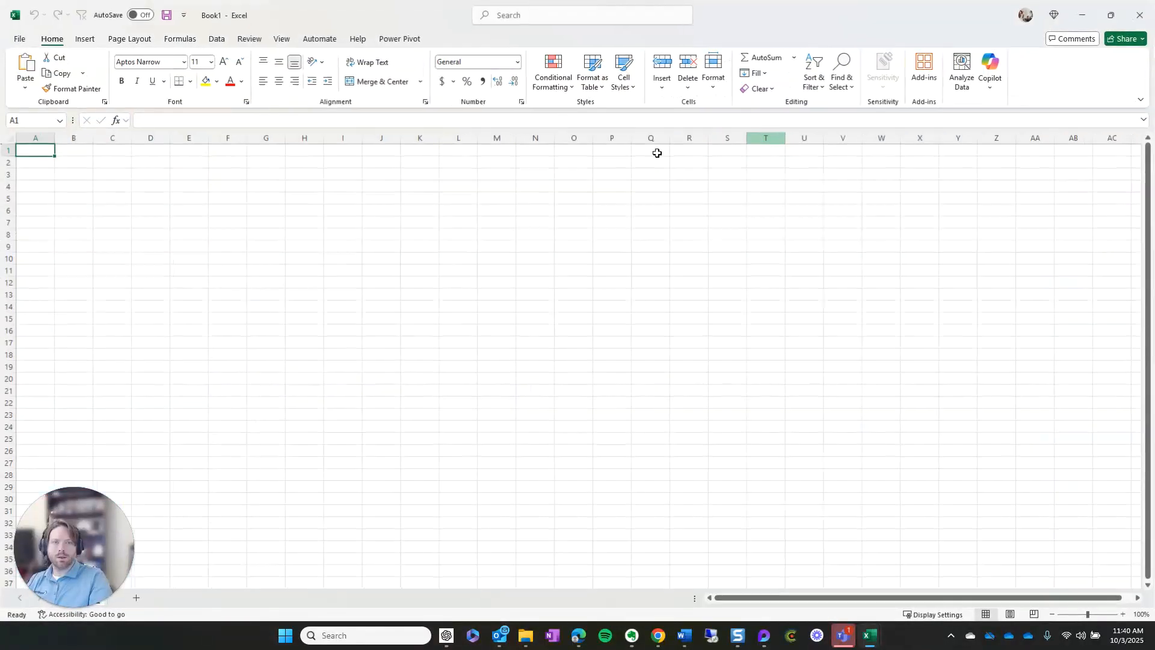
Open the Microsoft Dynamics add-in in Book1 and start adding the server information.
click(934, 68)
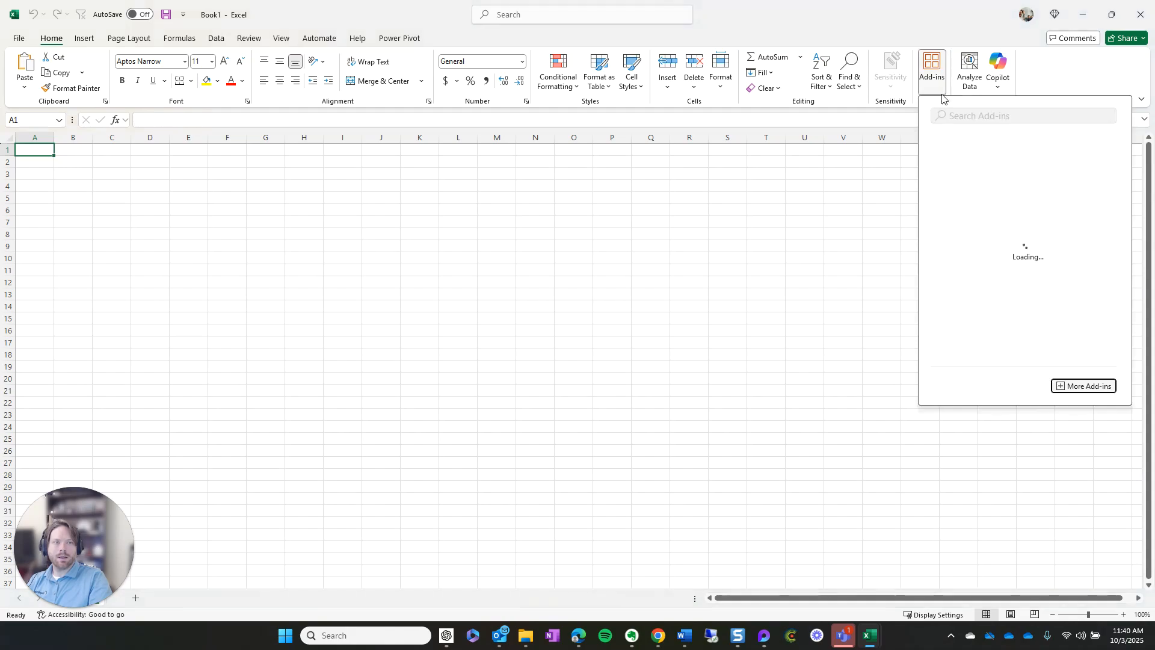
click(960, 180)
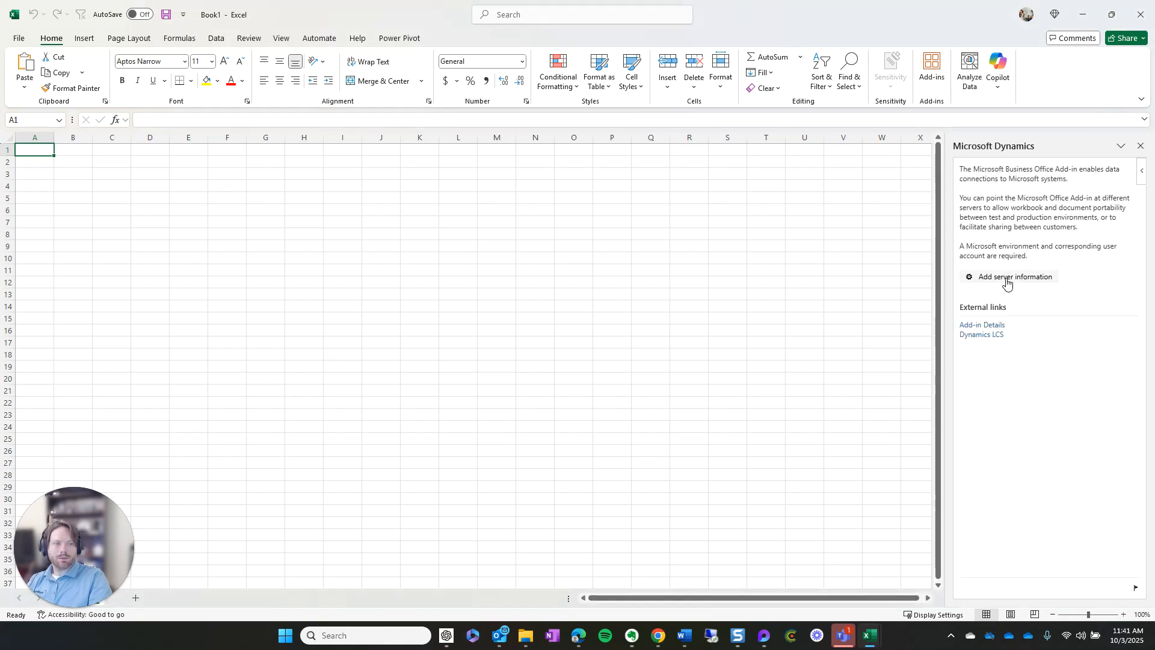
click(1007, 279)
Copy the environment's base URL, without the company and page parameters, from the Finance and Operations browser window and switch back to Excel.
key(alt+Tab)
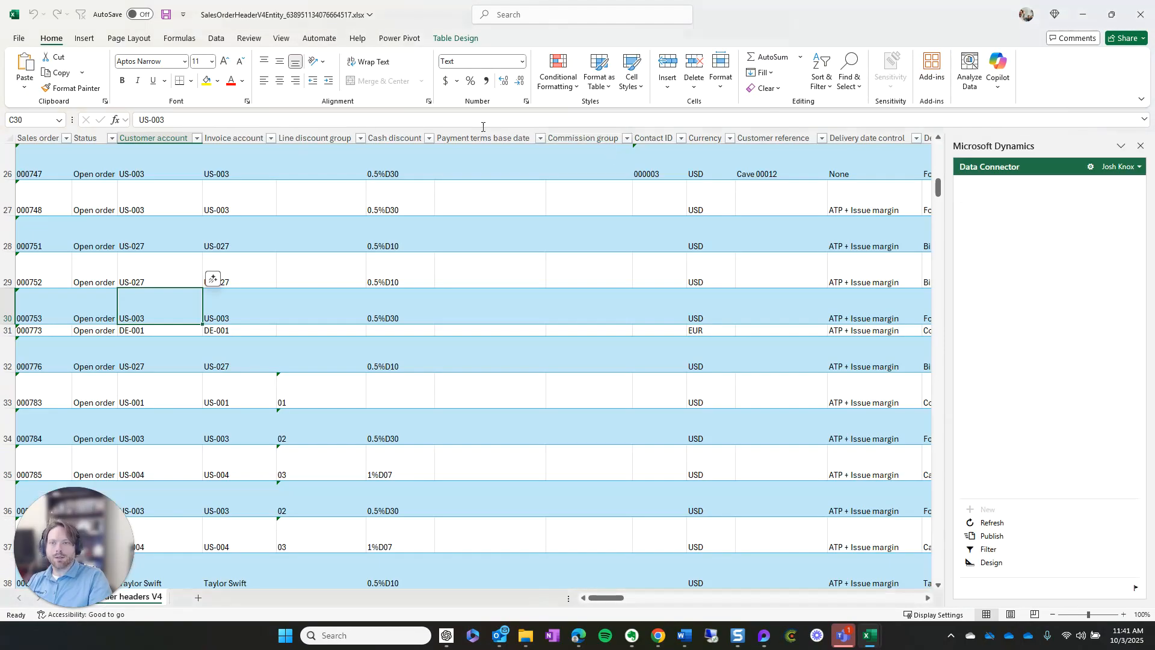
key(alt+Tab)
key(Tab)
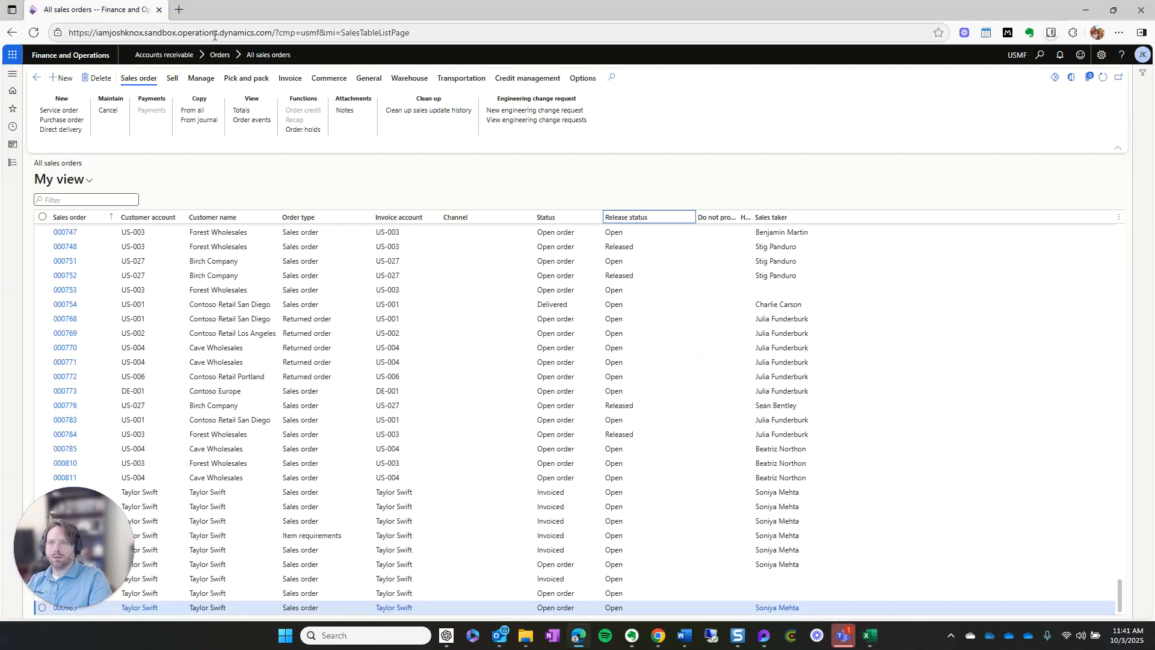
drag(277, 34, 20, 43)
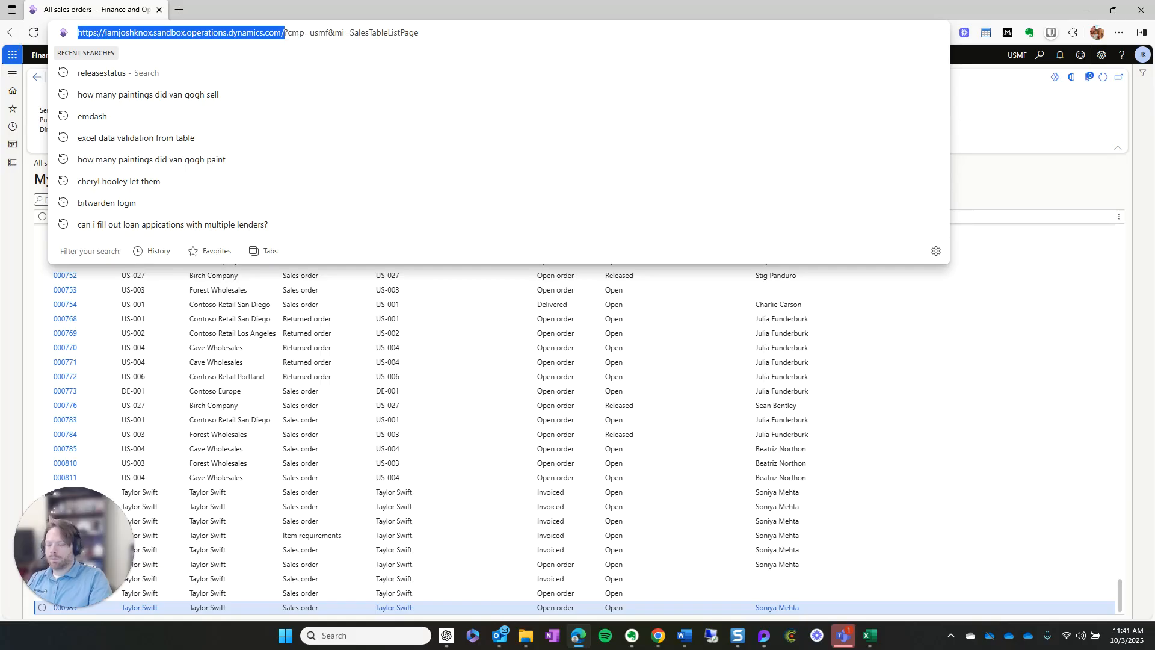
key(ctrl+c)
key(alt+Tab)
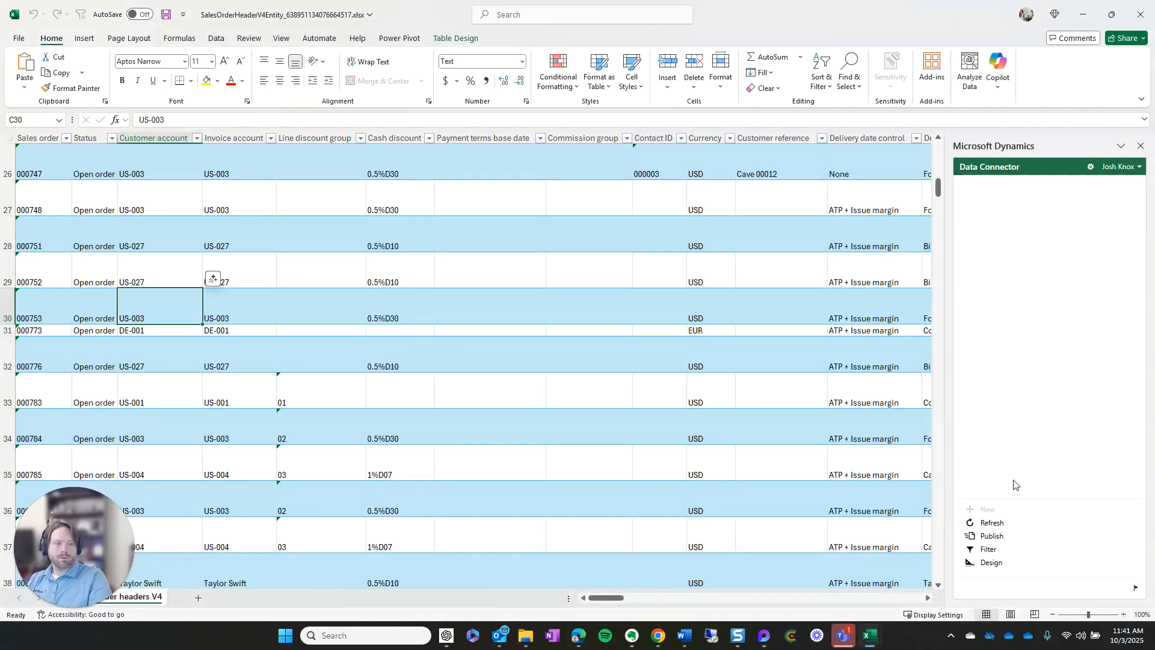
Switch to Book1, set the add-in's Server URL to the copied environment URL, and confirm reloading the app.
key(alt+Tab)
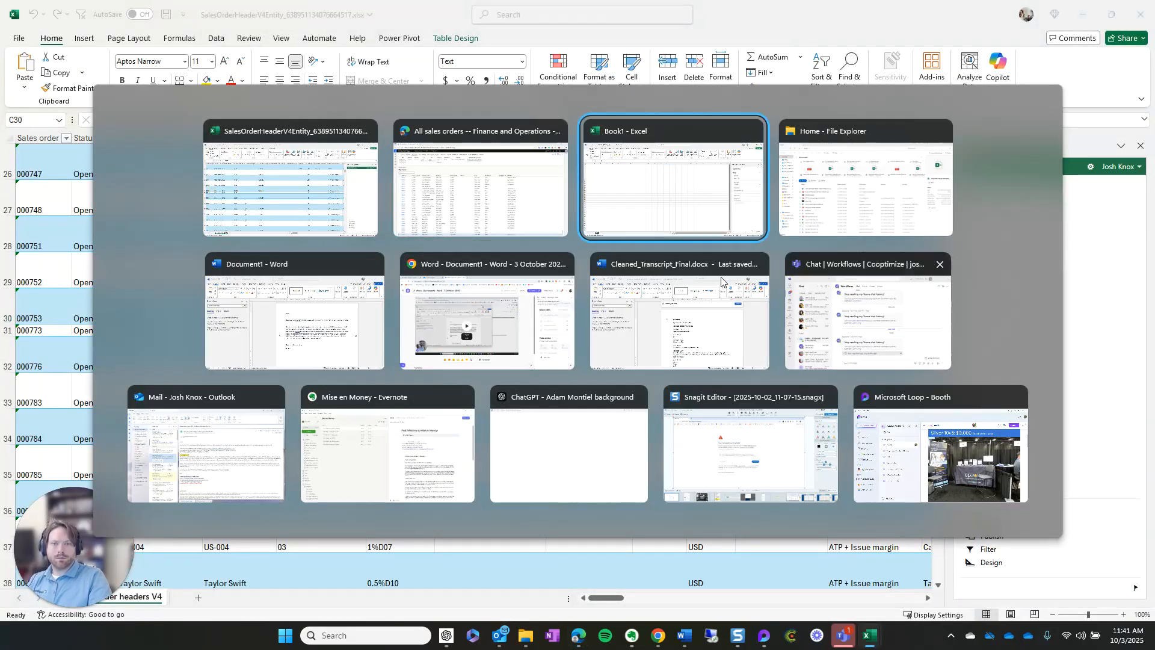
click(659, 202)
click(991, 249)
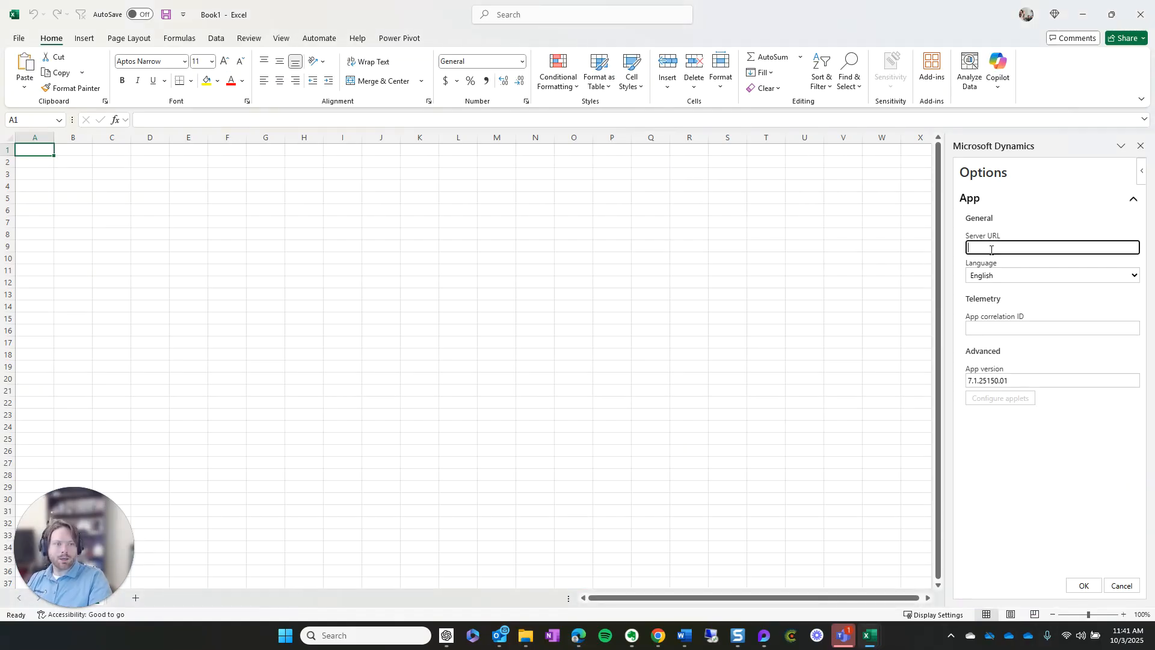
key(ctrl+v)
key(Tab)
click(1085, 586)
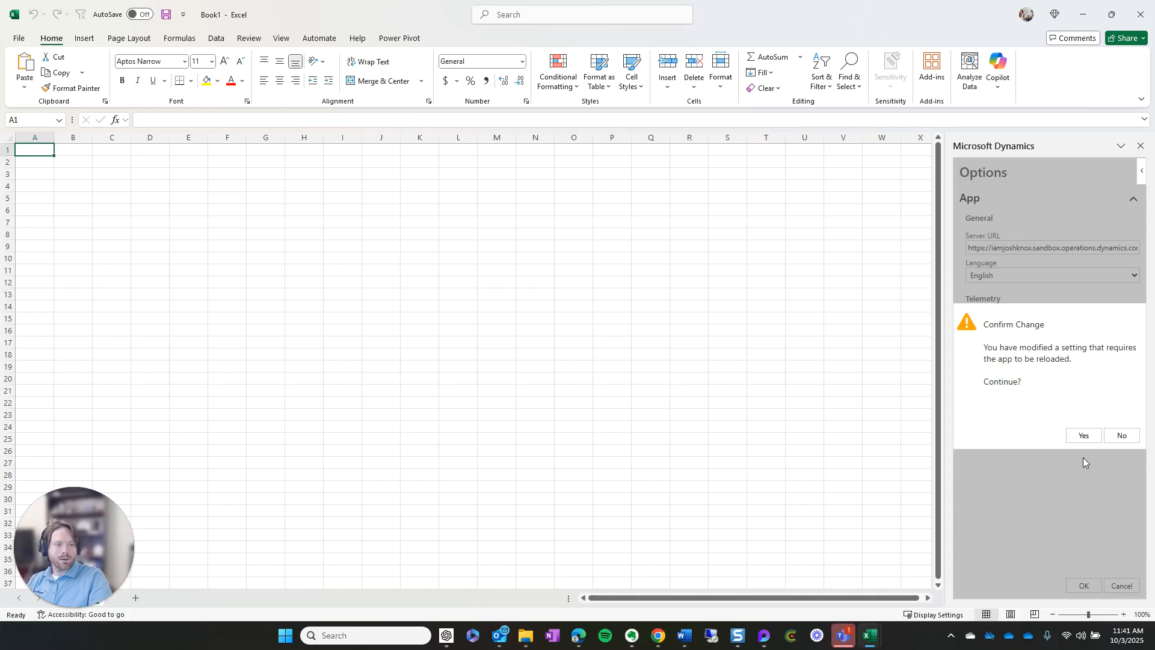
click(1086, 436)
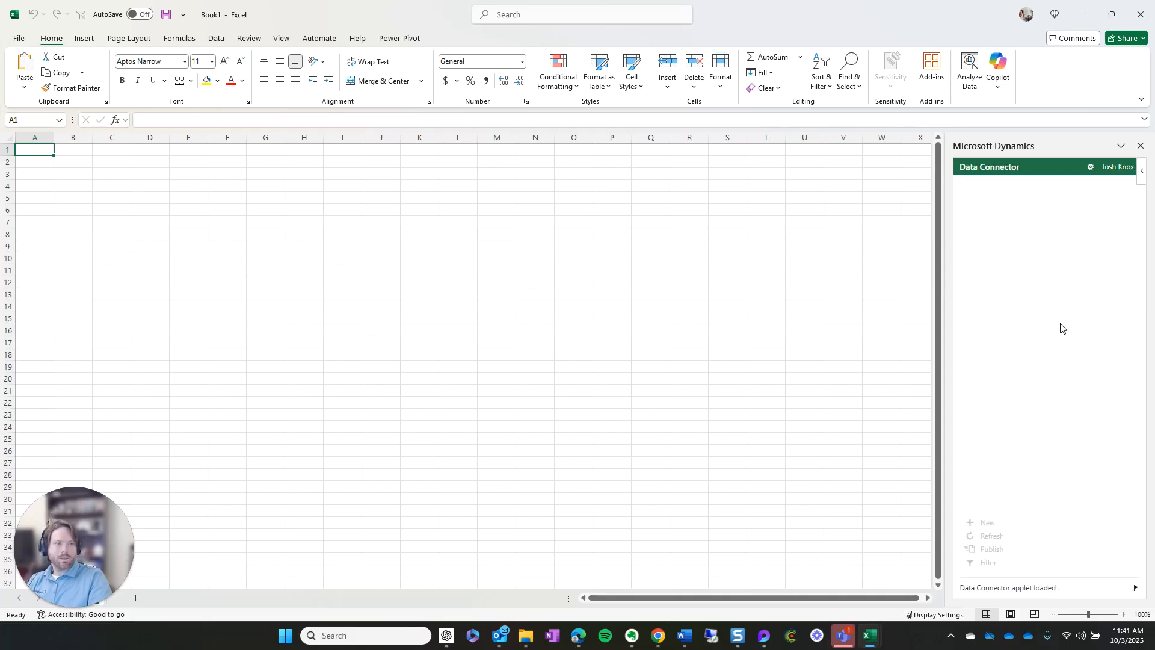
Start a new table in the Data Connector design and choose Sales order headers V4 - SalesOrderHeaderV4 as its entity data source.
click(988, 562)
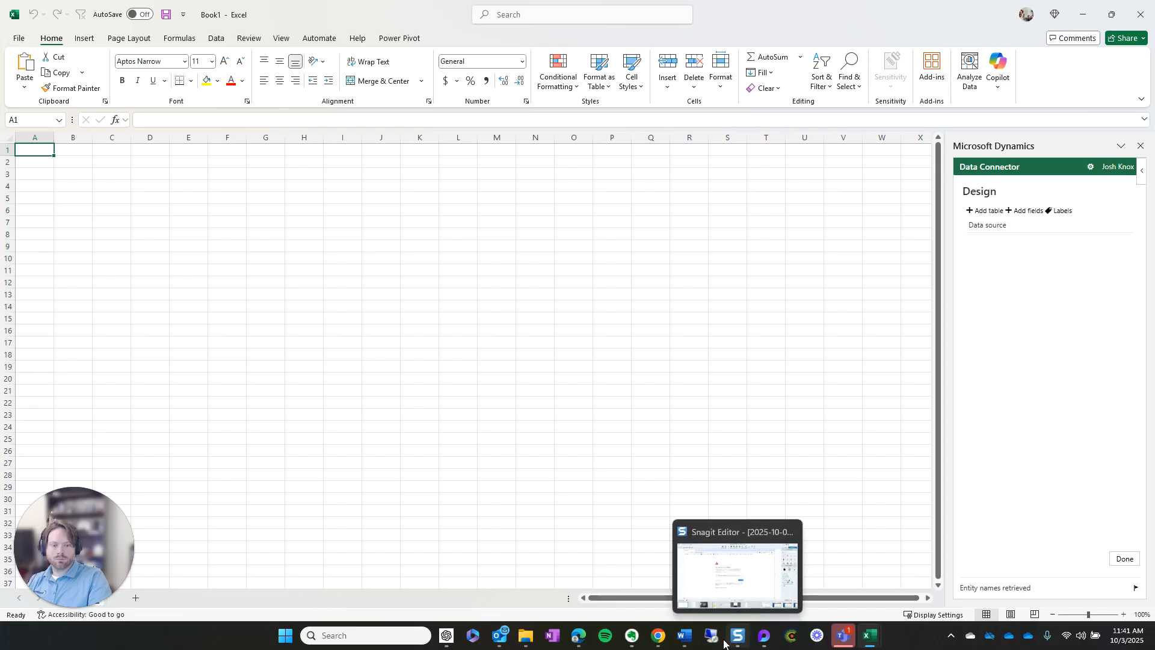
mouse_move(684, 643)
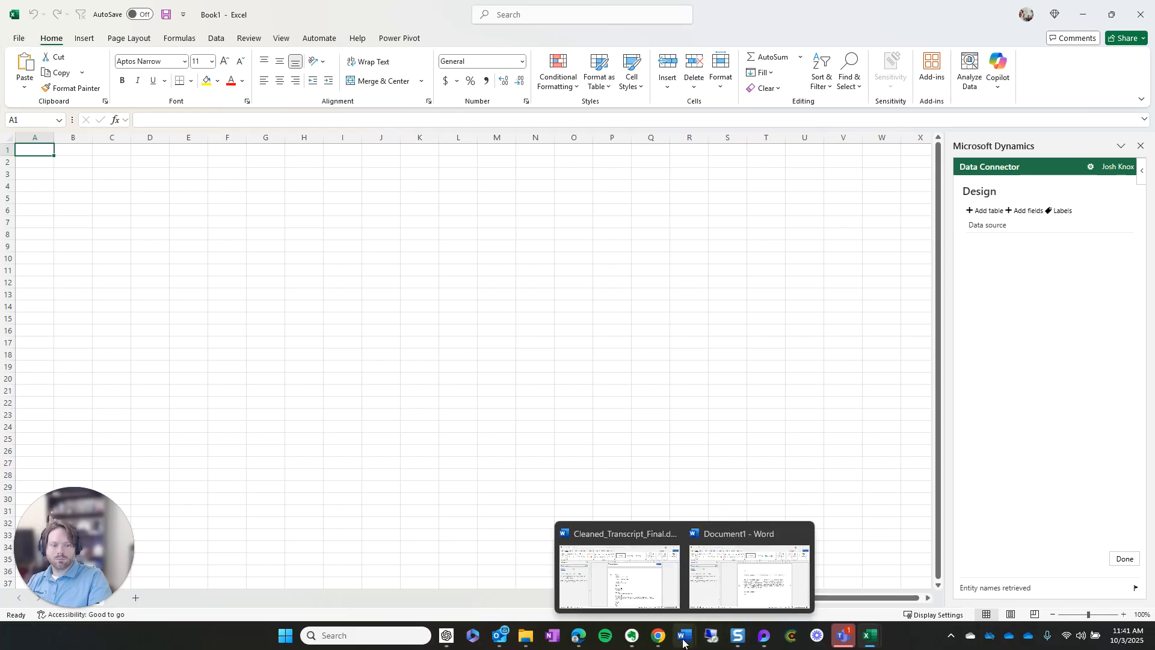
click(982, 210)
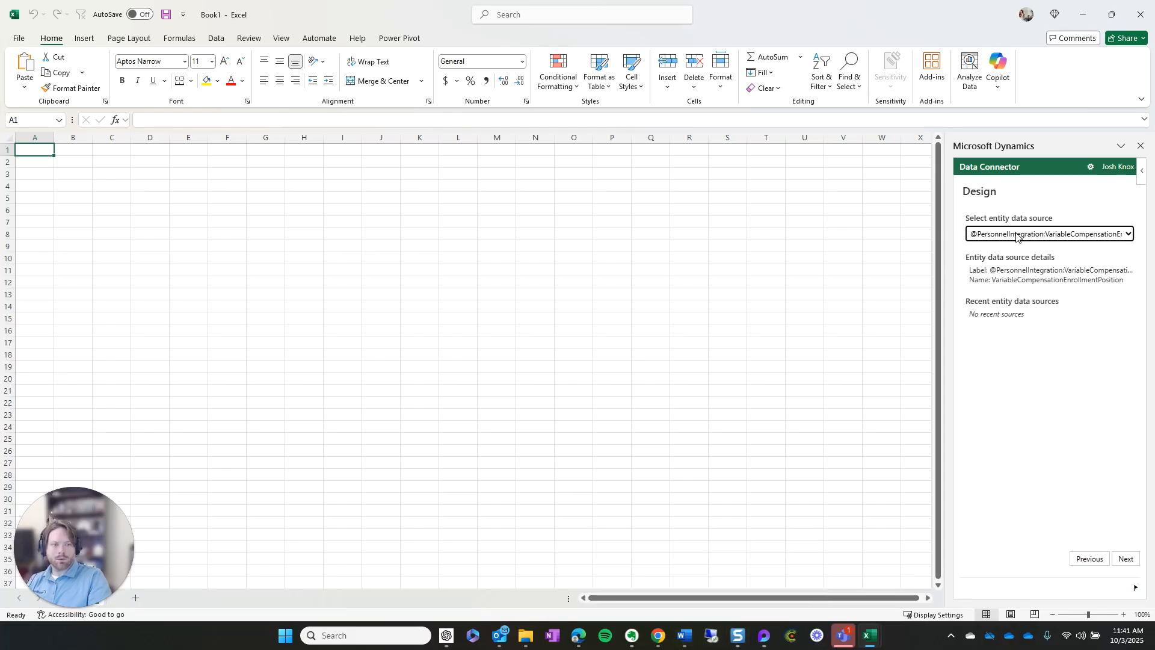
click(1016, 235)
text(sal)
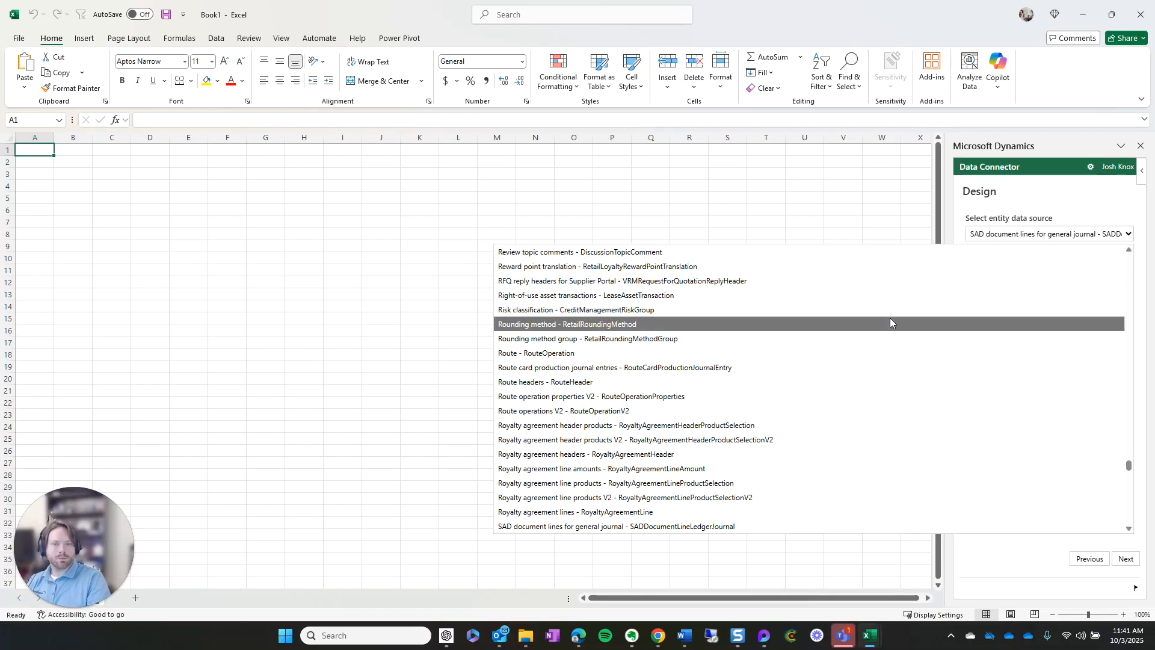
text(es o)
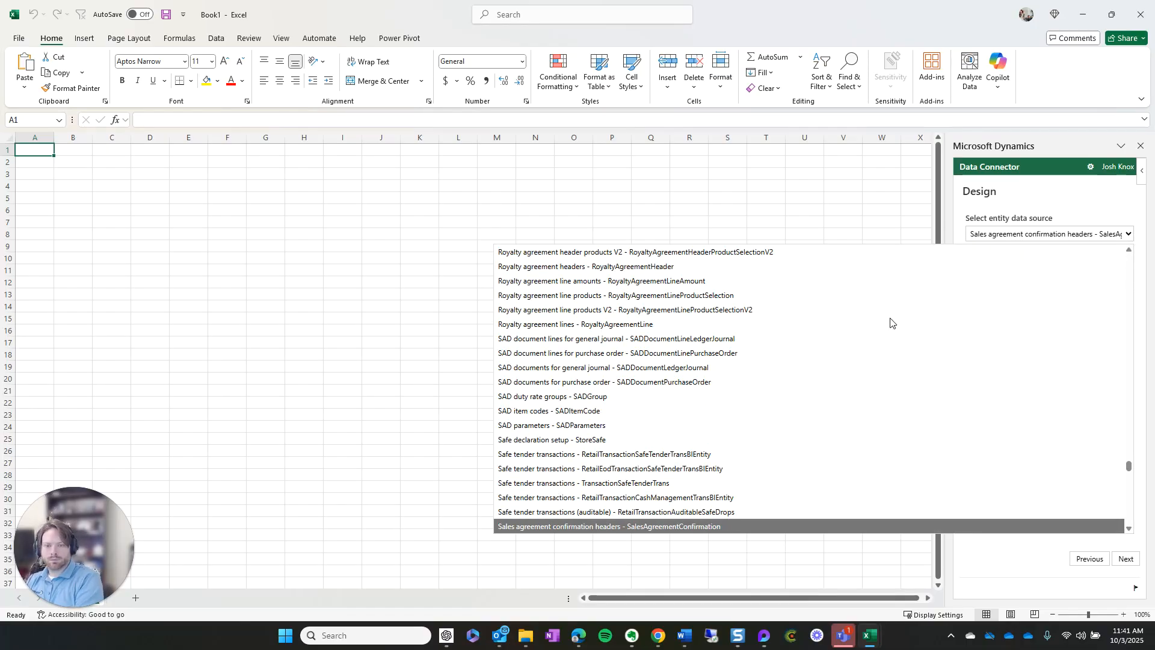
scroll(825, 399, down, 7)
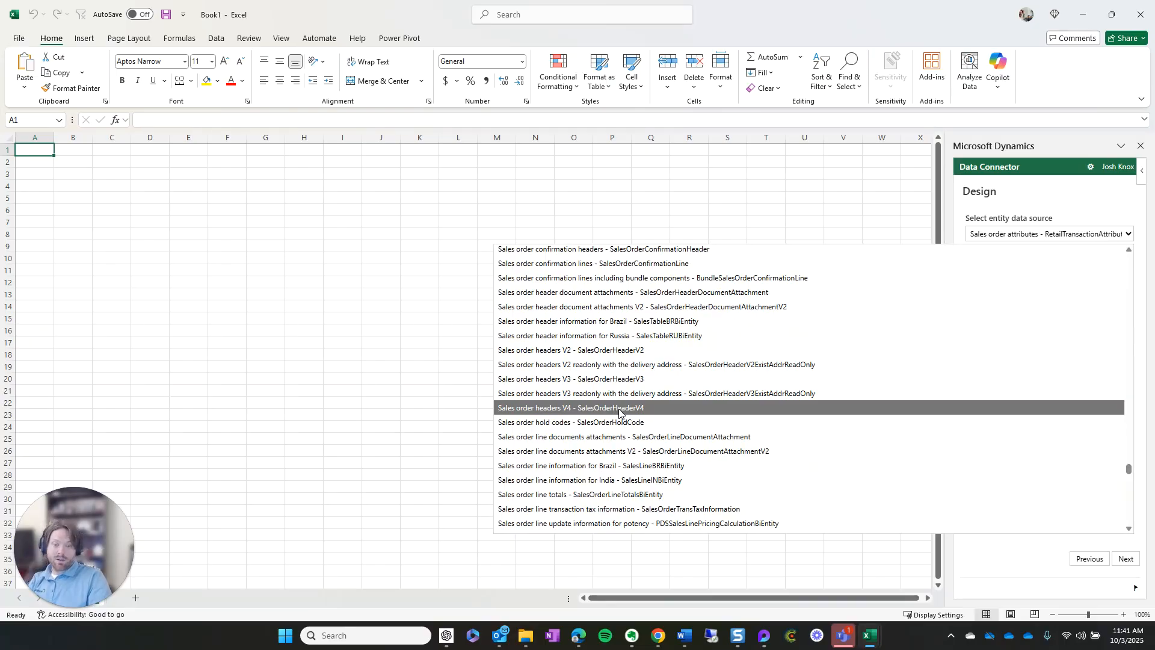
scroll(619, 412, down, 4)
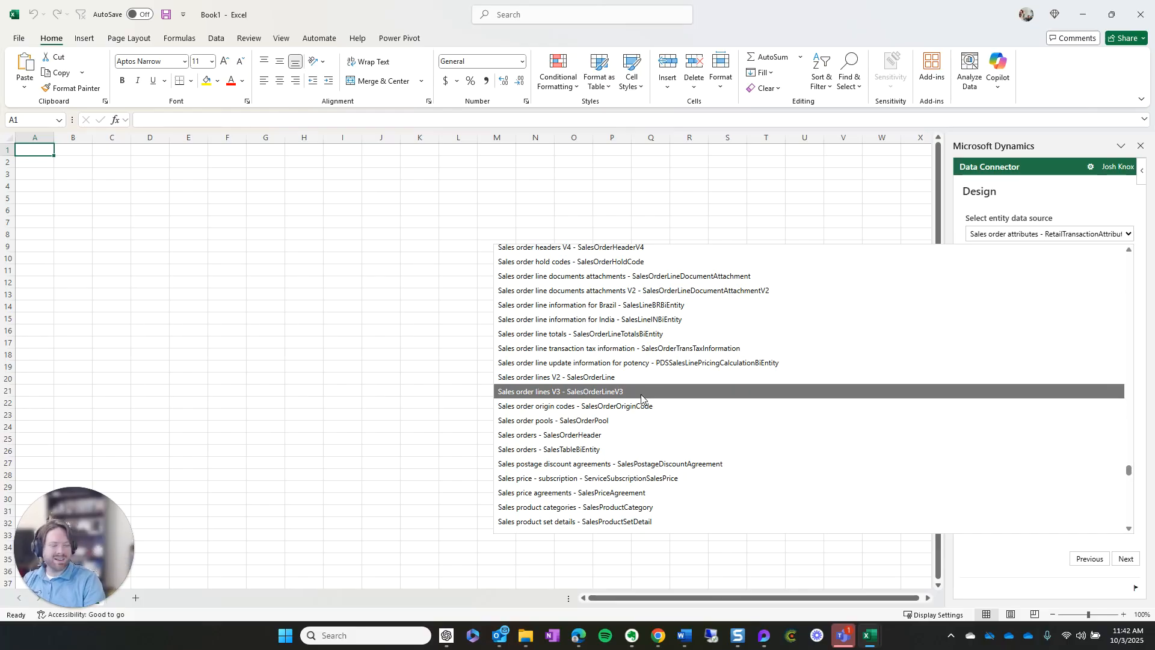
click(603, 253)
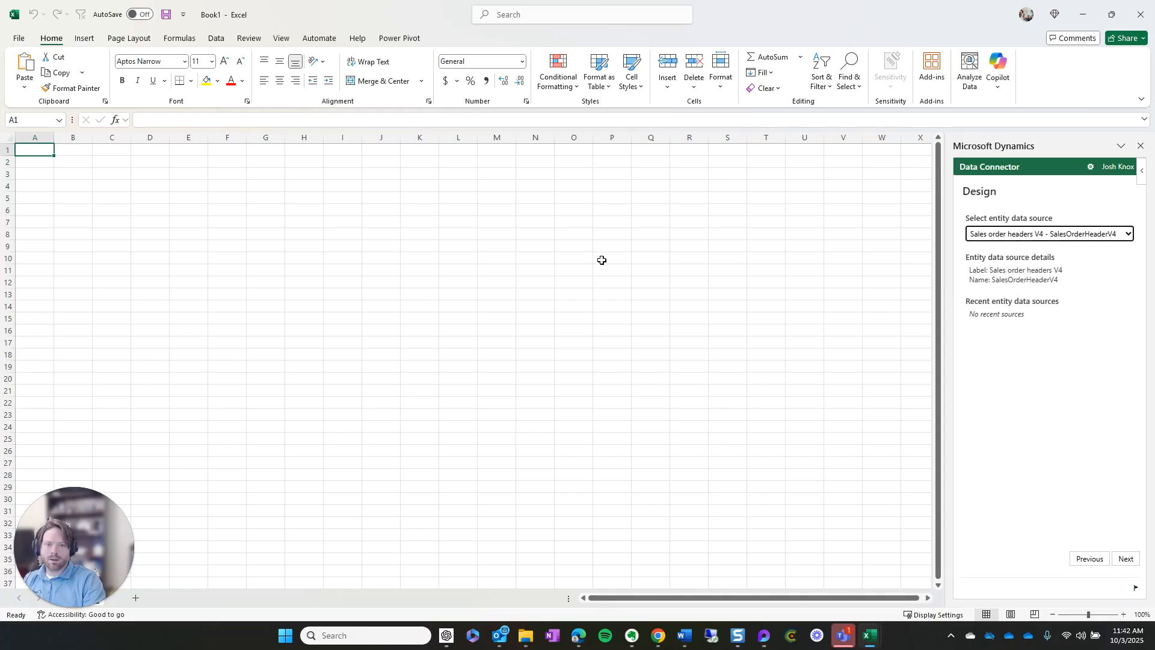
Proceed to the field selection and add SalesOrderNumber - Sales order to the selected fields.
click(1126, 559)
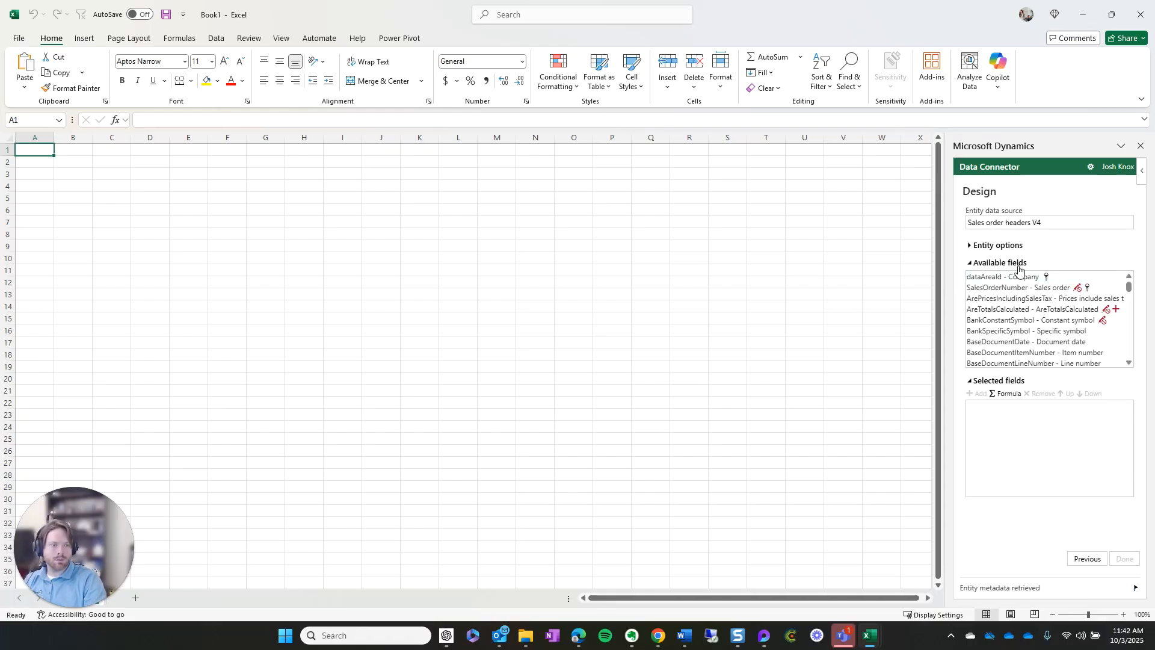
click(1020, 288)
click(977, 394)
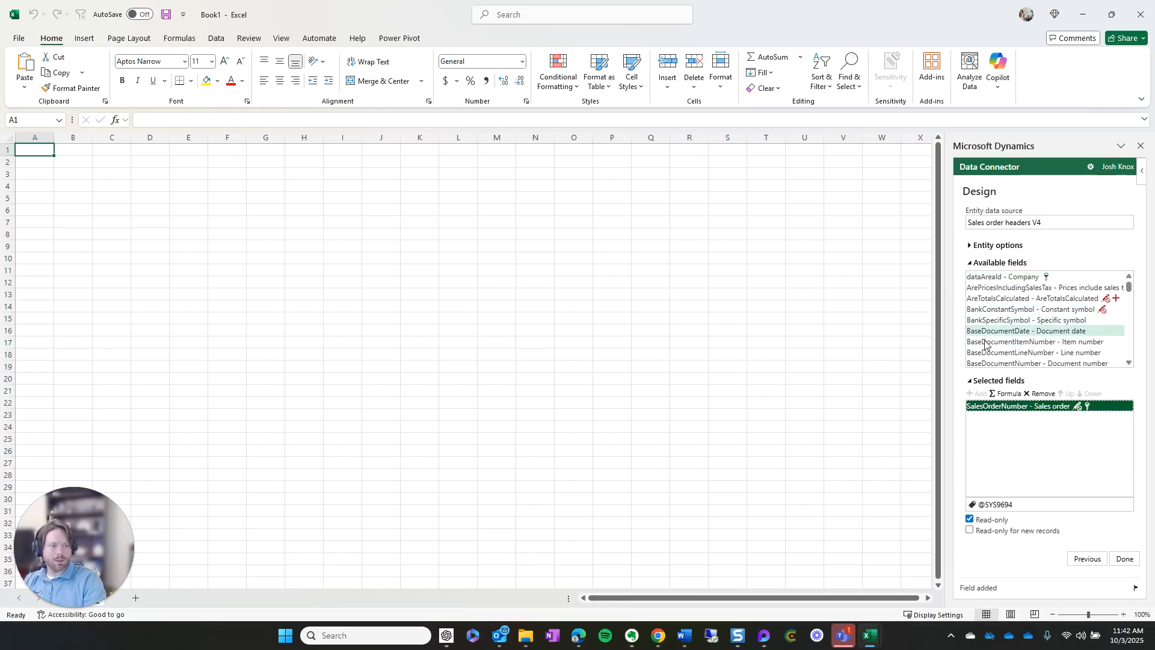
Browse Book1's available fields, compare them with the column headers in the exported sales order workbook, and open that workbook's Data Connector design.
scroll(1029, 333, down, 1)
scroll(1029, 333, down, 5)
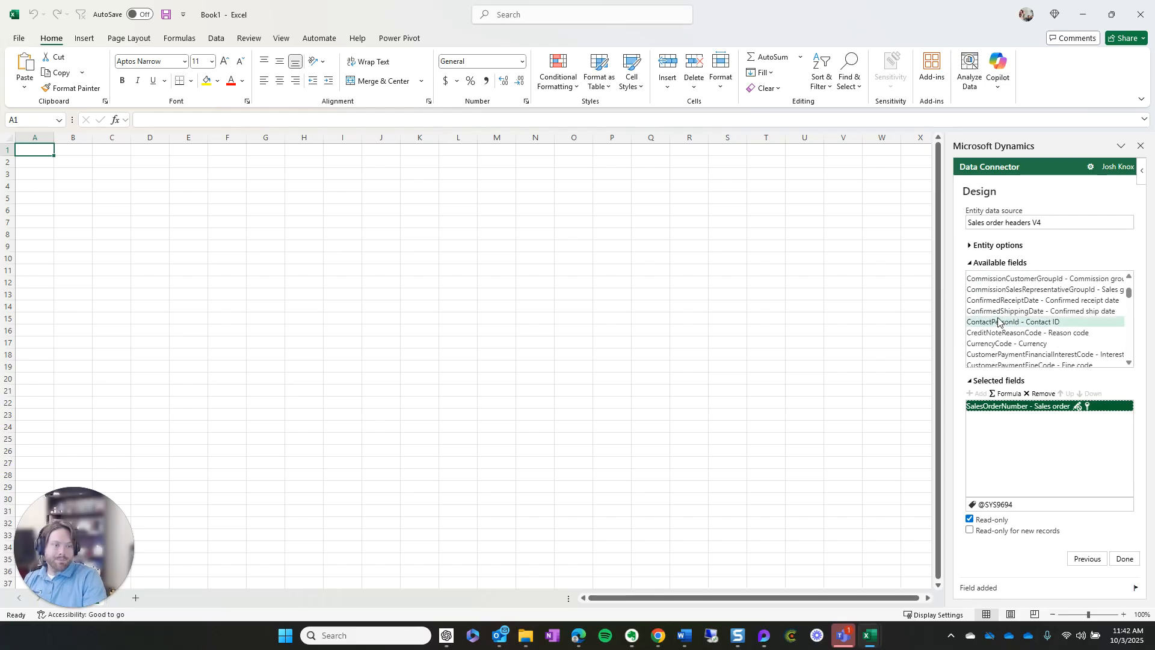
scroll(1005, 321, down, 6)
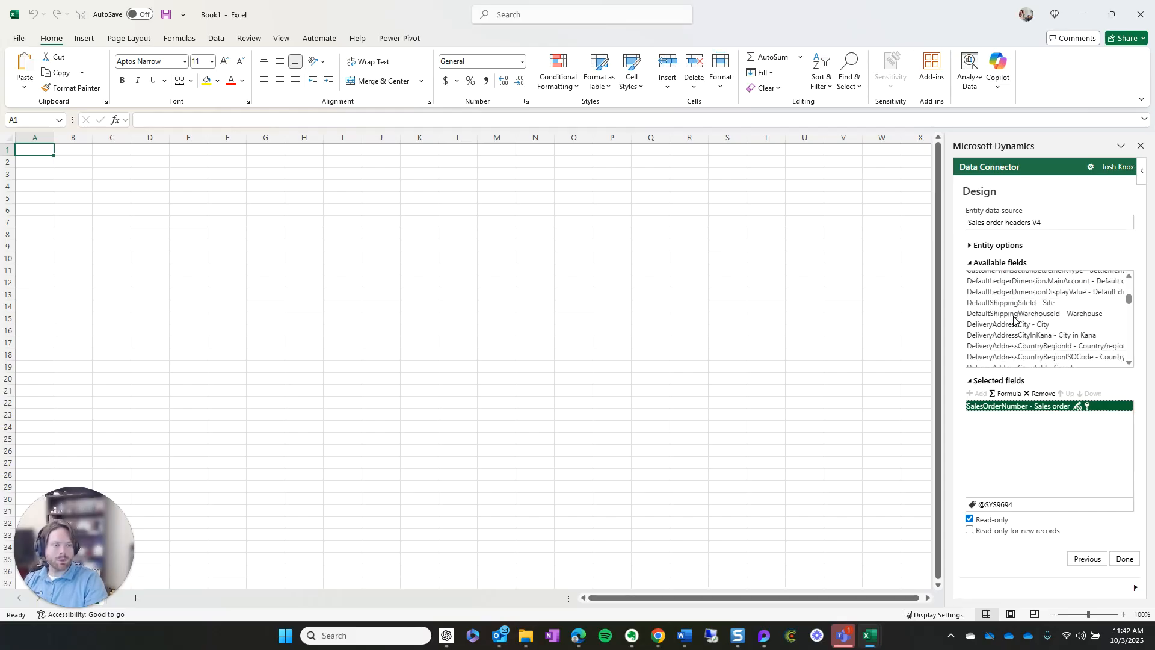
scroll(1038, 303, down, 12)
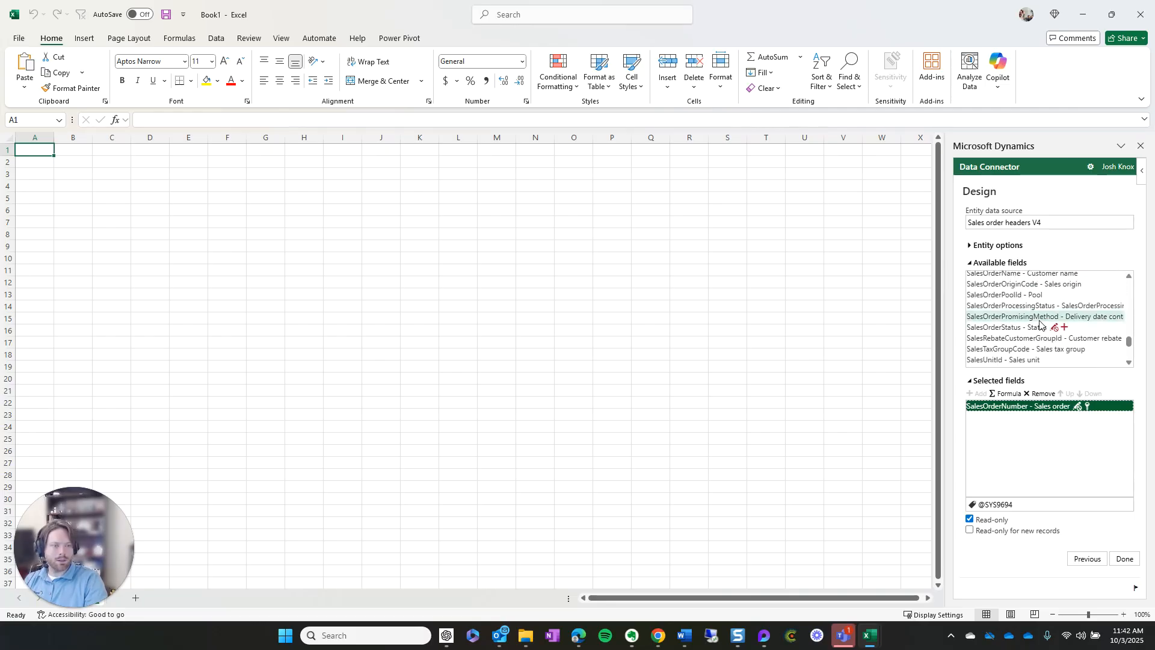
key(alt+Tab)
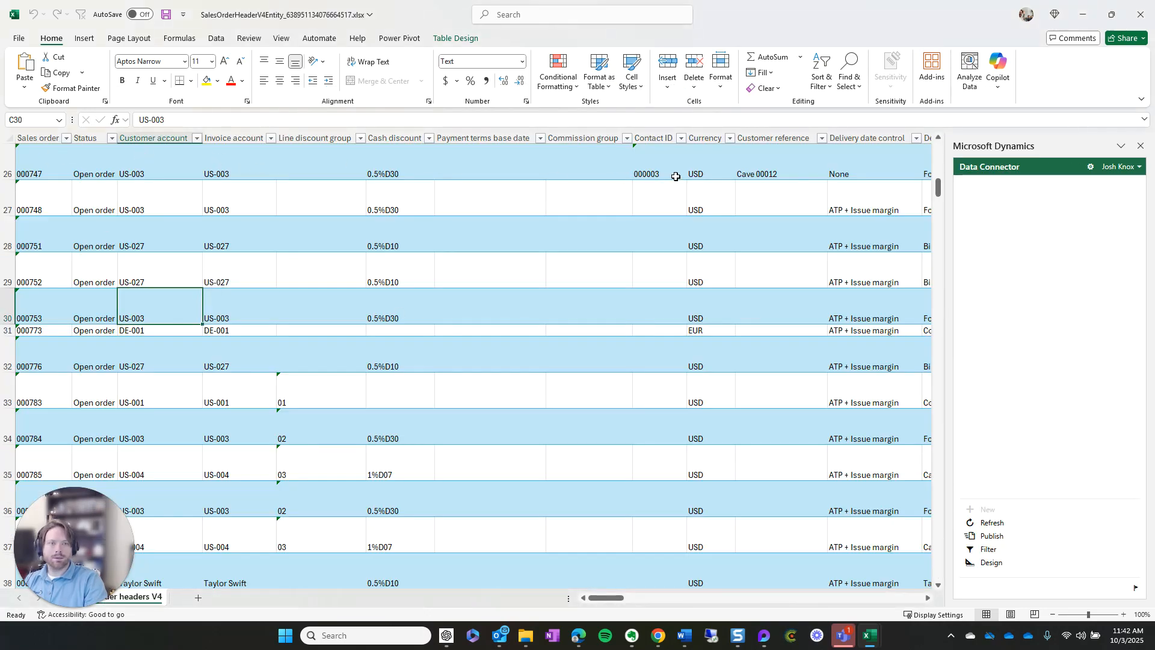
drag(620, 598, 888, 599)
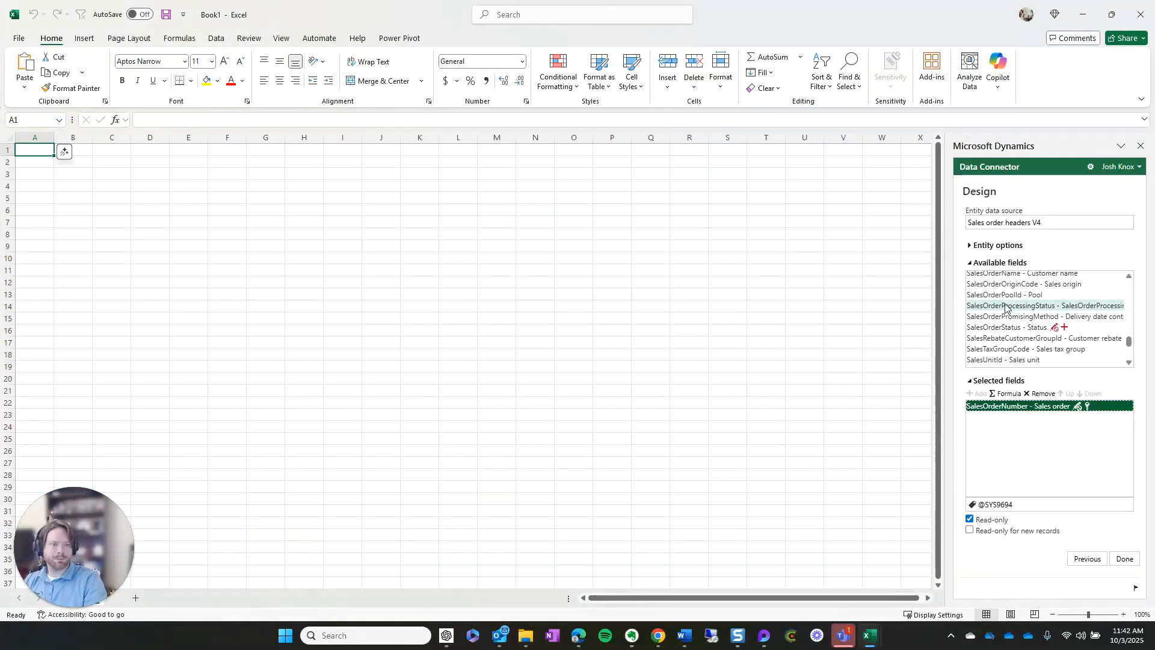
scroll(1005, 307, up, 20)
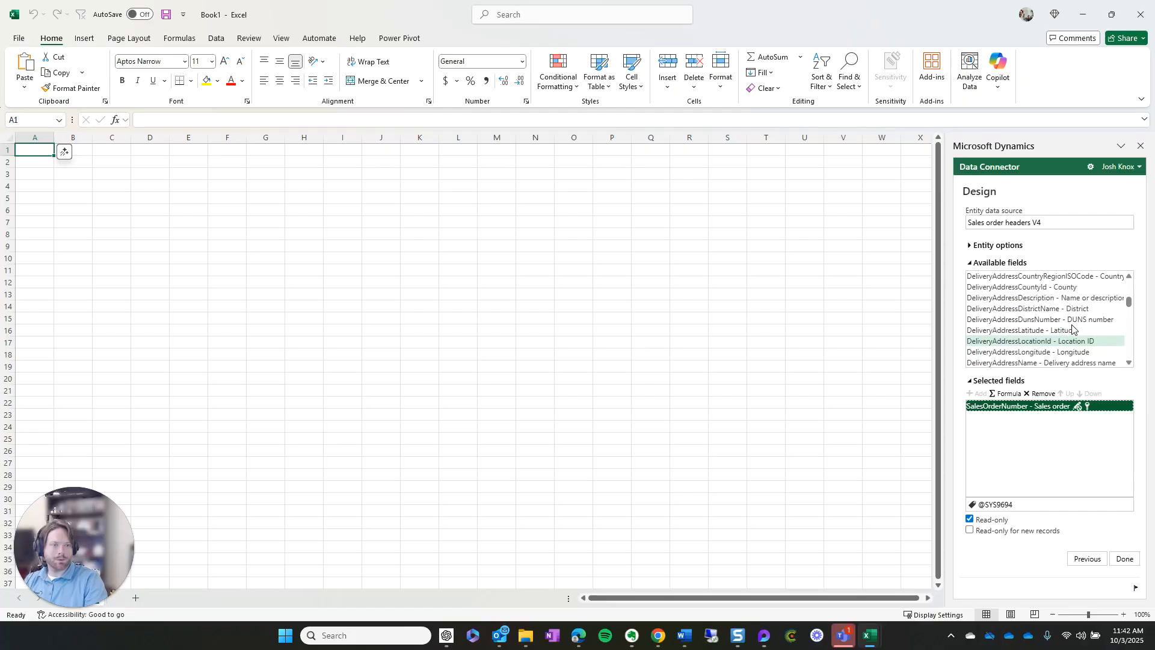
scroll(1077, 339, down, 6)
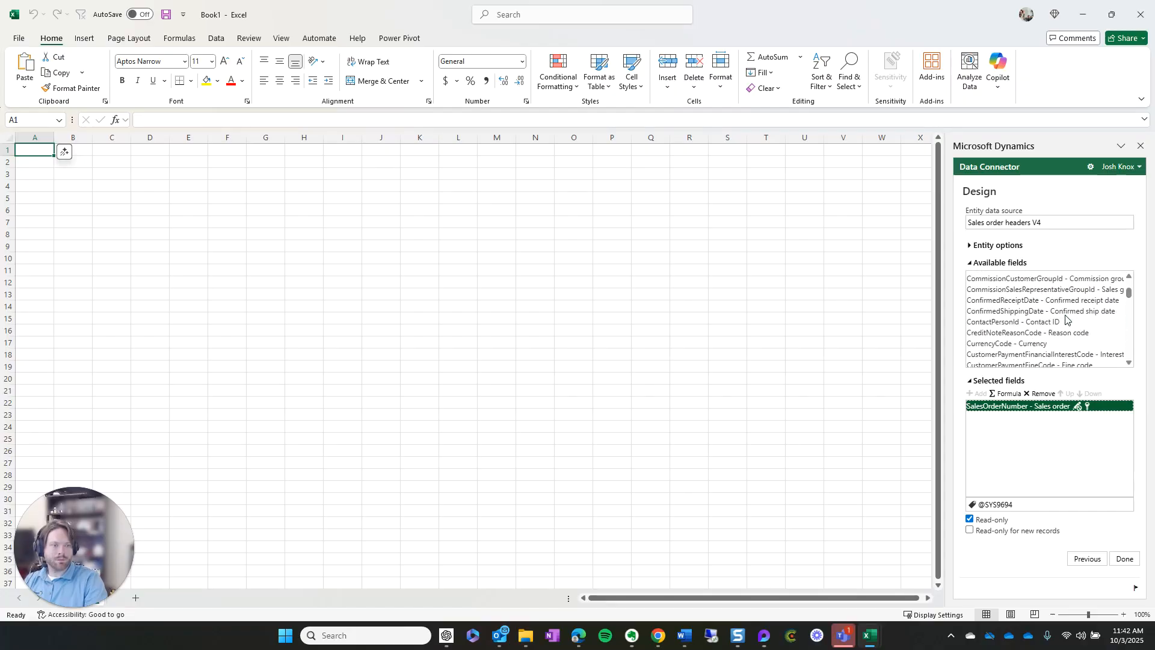
scroll(1065, 319, down, 2)
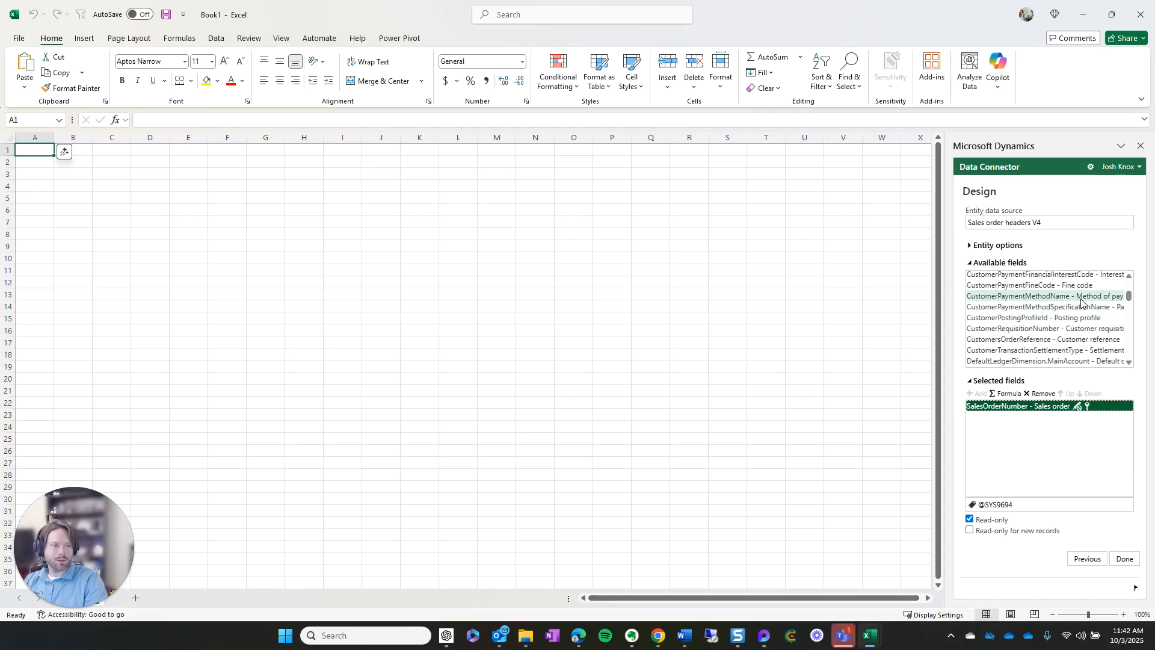
scroll(1083, 307, up, 2)
scroll(1076, 322, down, 3)
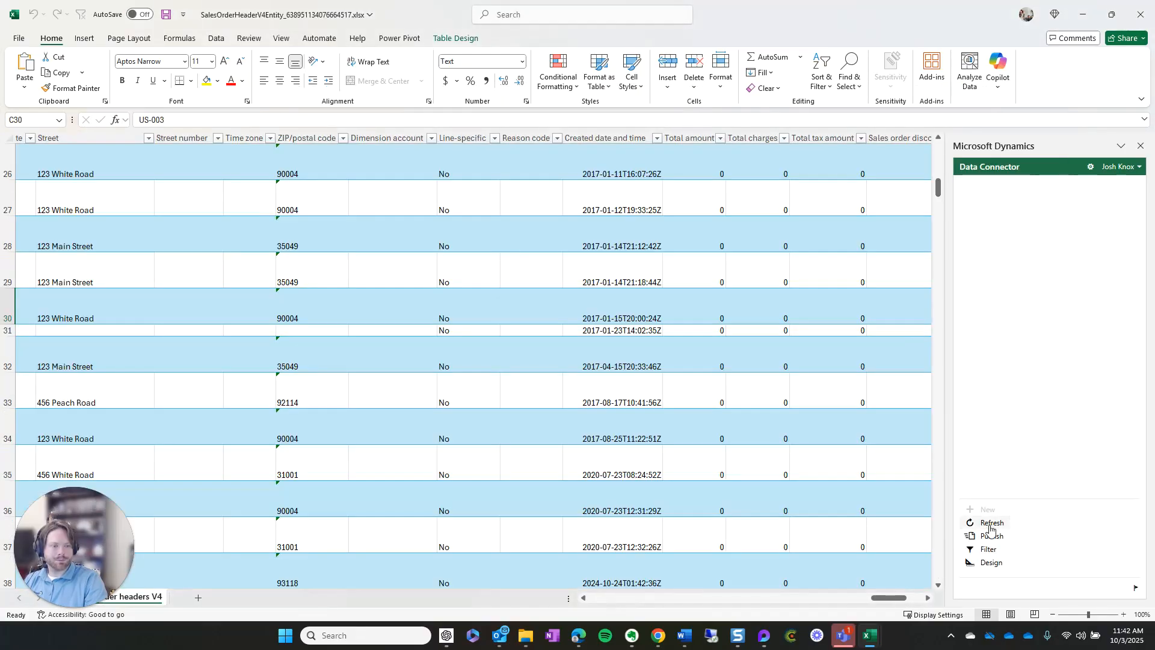
click(989, 564)
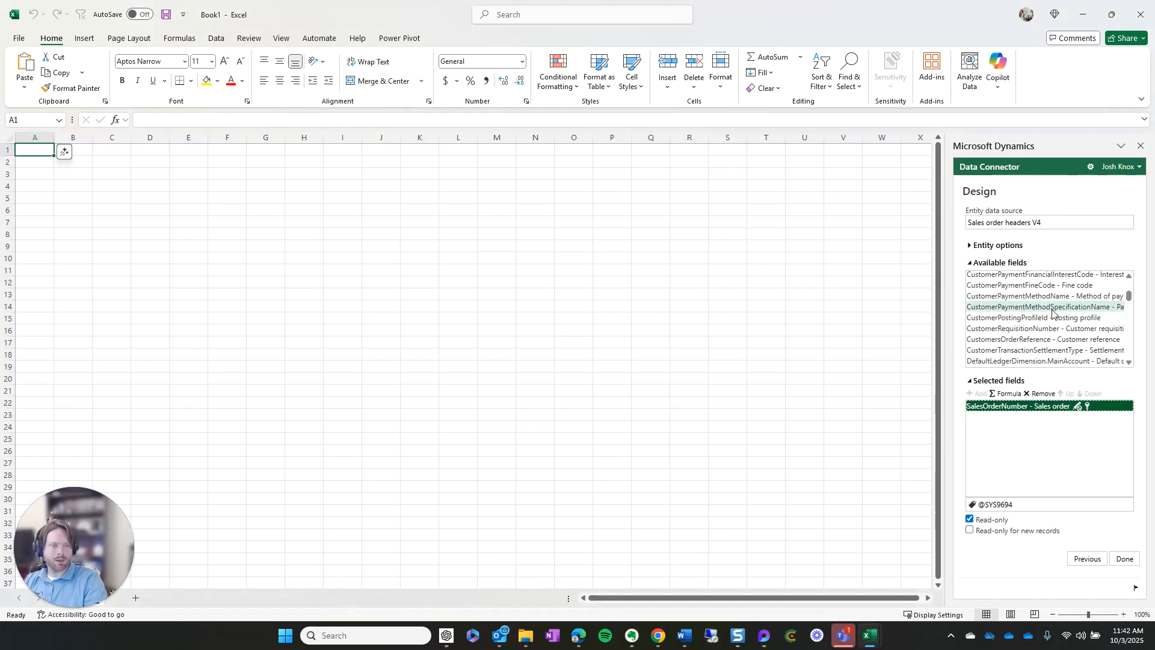
Find and select the OrderingCustomerAccountNumber field among the available fields in Book1's table design.
scroll(1085, 317, down, 3)
scroll(1085, 317, down, 5)
click(1017, 308)
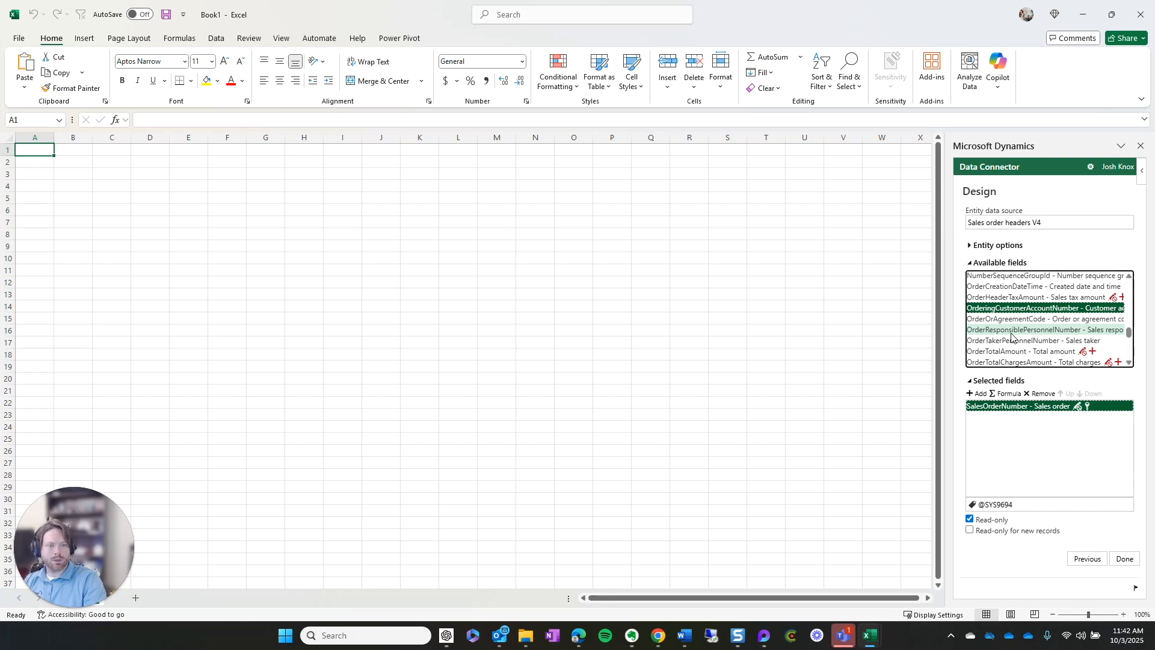
Look through the available fields in Book1's design, focusing on the sales order, tax and shipping entries.
scroll(1011, 336, down, 5)
scroll(1009, 336, down, 2)
scroll(1018, 335, up, 3)
scroll(1018, 335, up, 5)
scroll(1019, 335, down, 5)
scroll(1026, 336, down, 2)
scroll(1031, 335, up, 3)
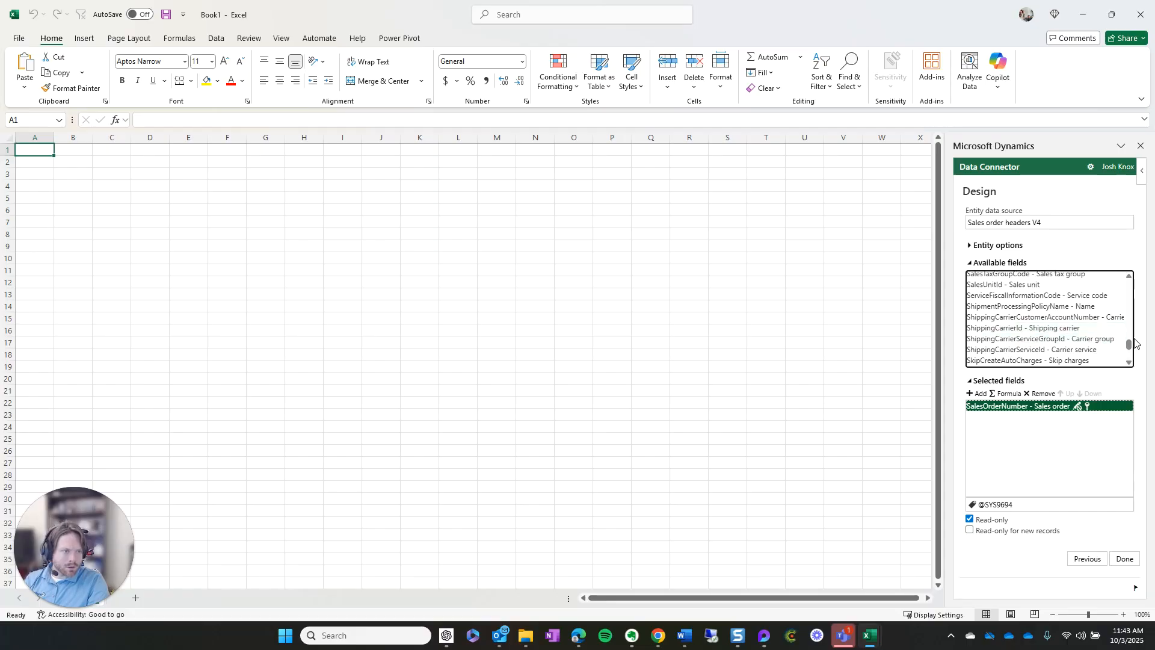
scroll(1130, 348, up, 2)
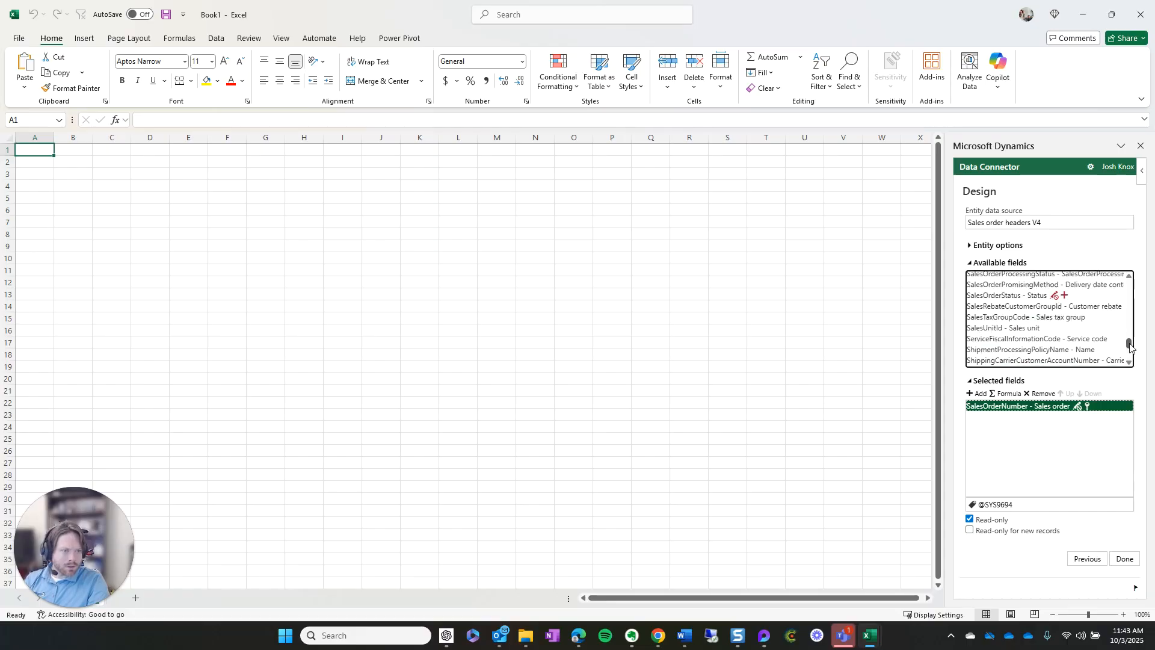
drag(1130, 347, 1130, 352)
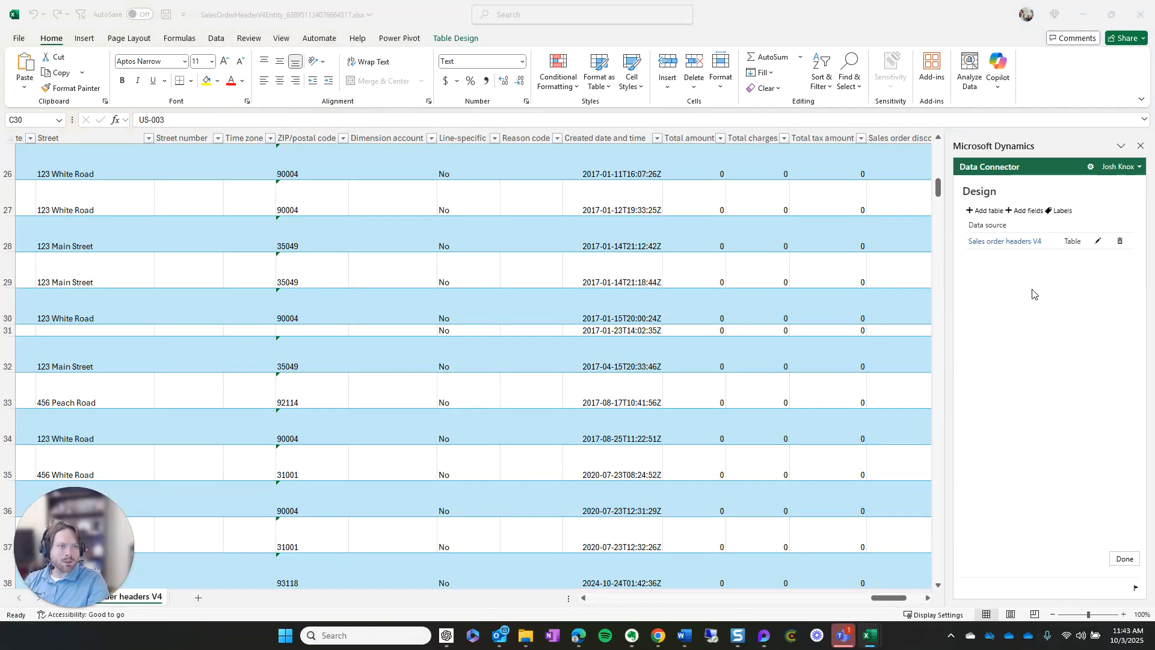
In Book1's table design, find SalesOrderStatus - Status among the available fields and add it to the selected fields.
click(1098, 244)
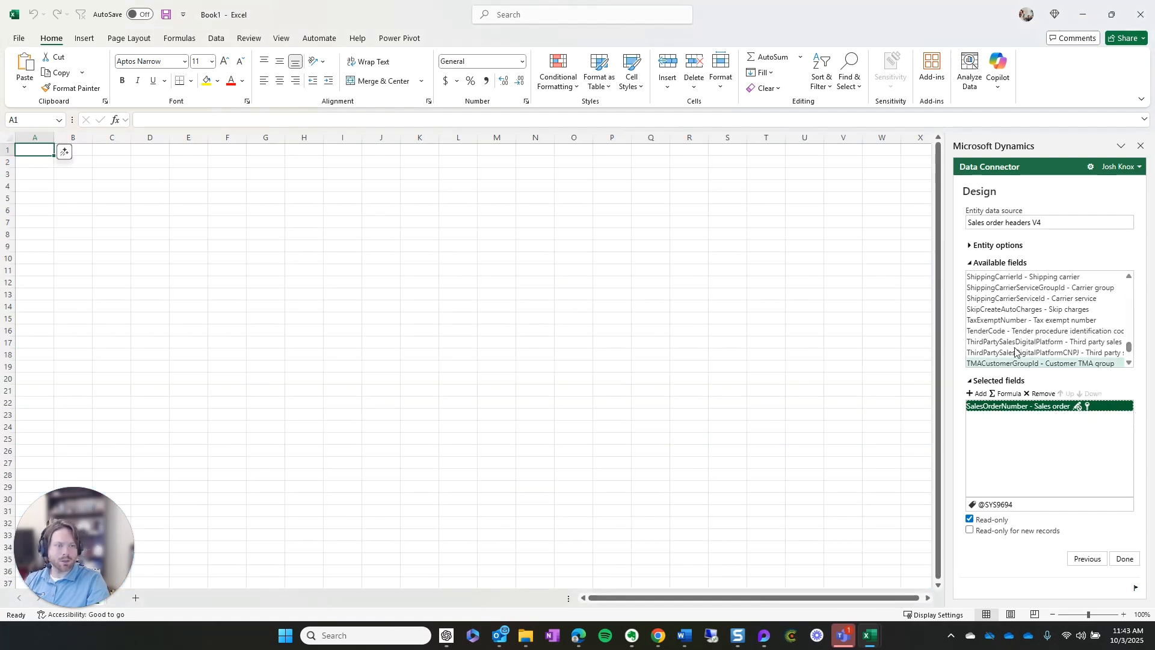
scroll(1093, 338, up, 3)
scroll(1094, 339, up, 15)
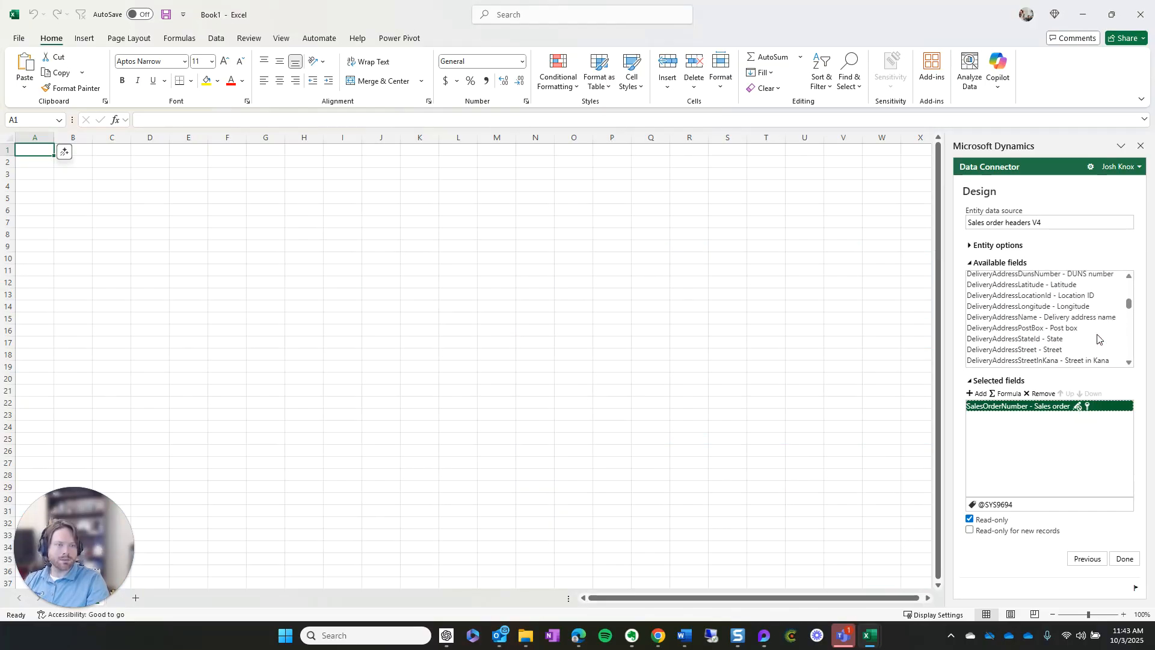
scroll(1065, 319, down, 3)
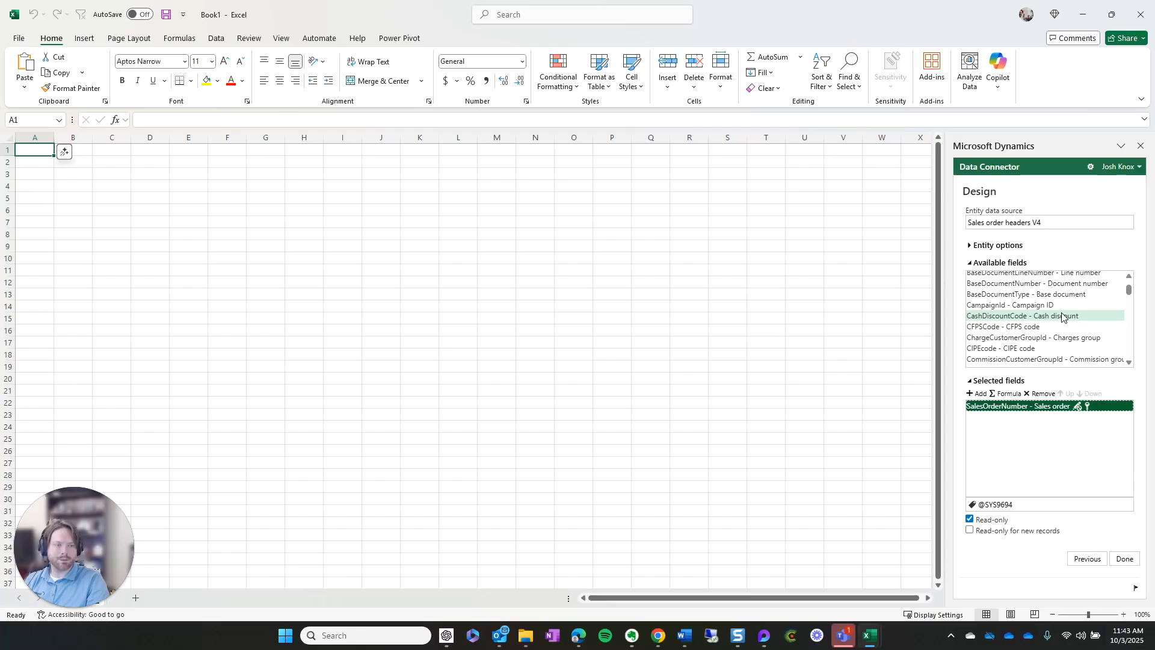
scroll(1062, 317, down, 3)
scroll(1057, 317, down, 6)
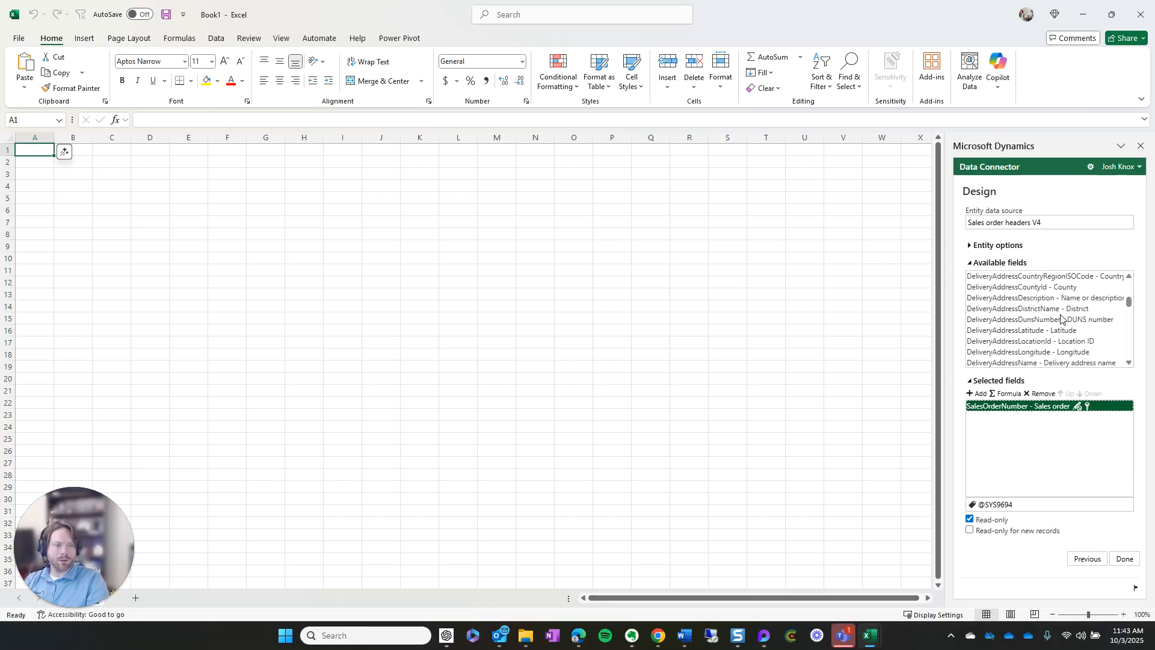
scroll(1062, 318, down, 10)
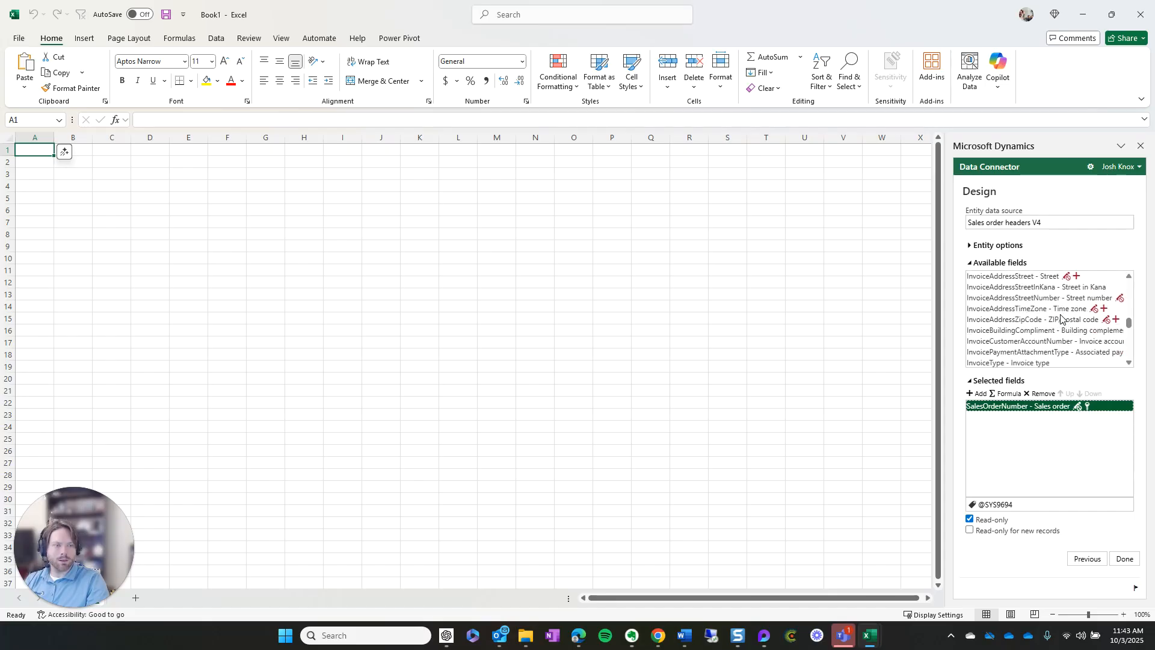
scroll(1062, 317, down, 8)
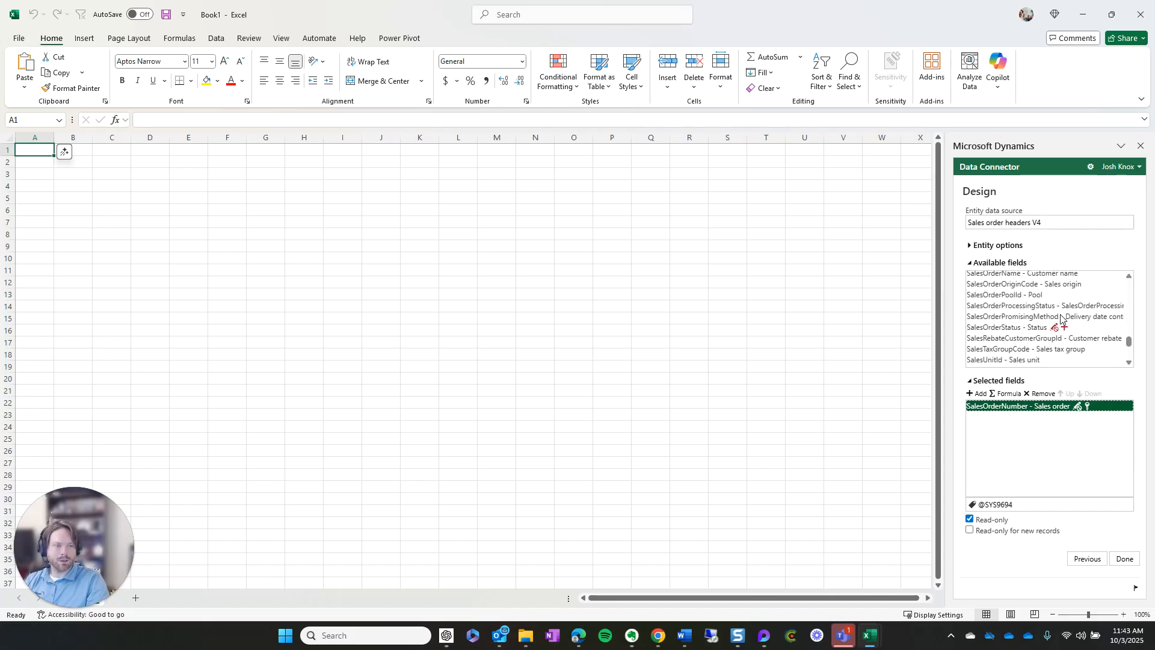
scroll(1069, 319, up, 3)
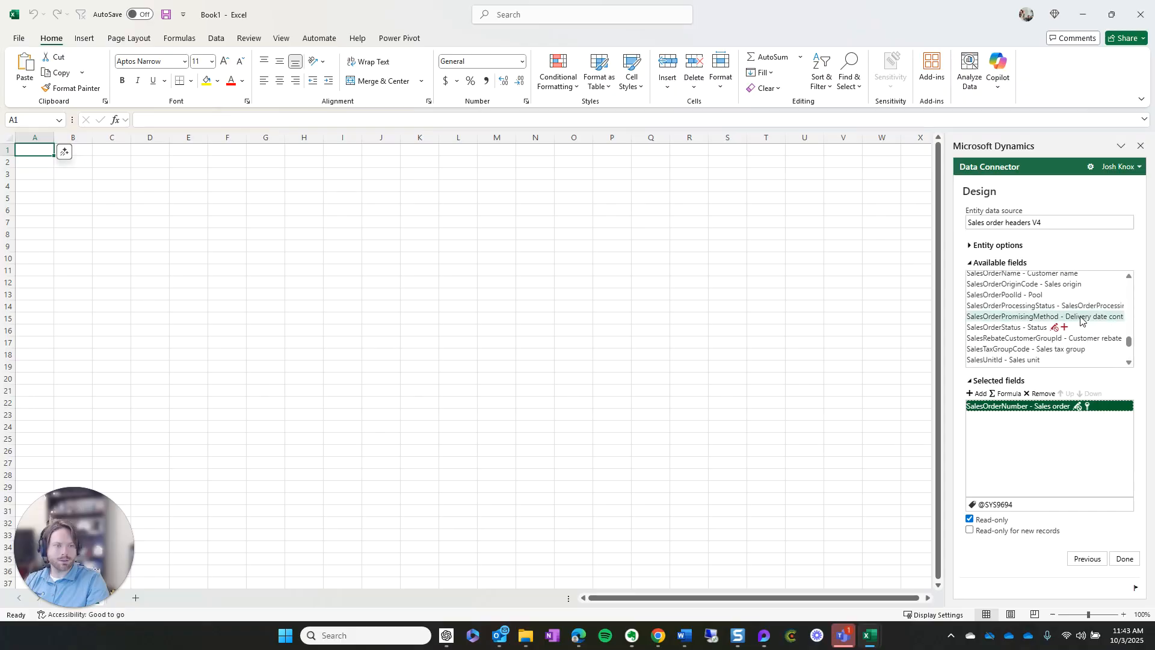
scroll(1069, 319, up, 3)
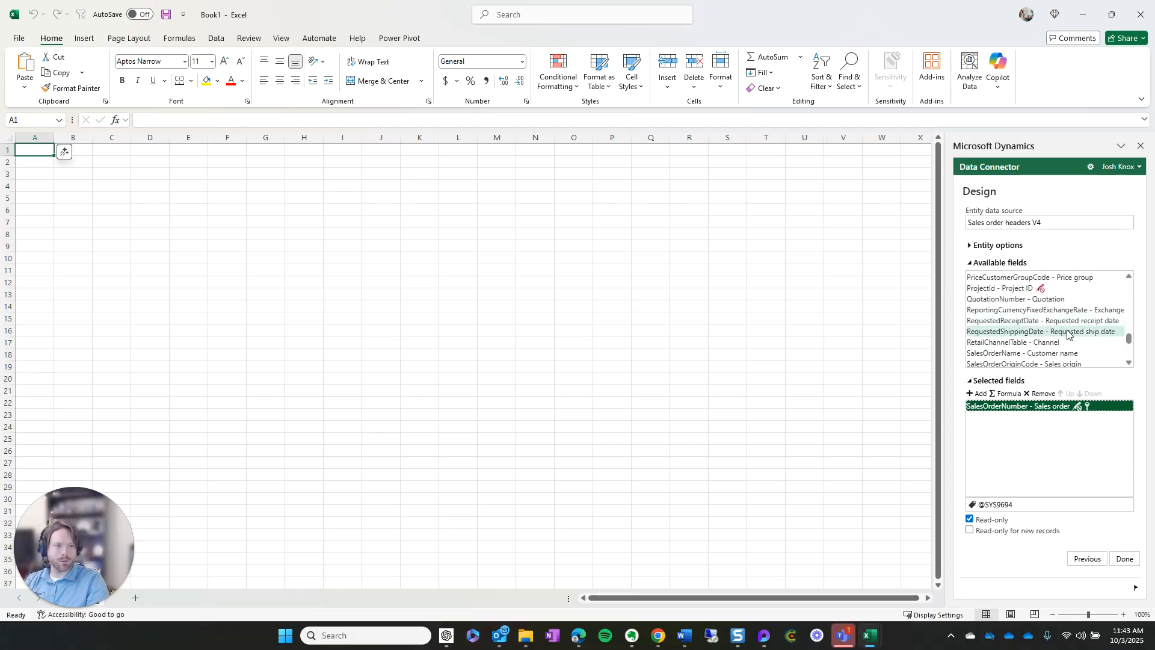
scroll(1077, 338, down, 3)
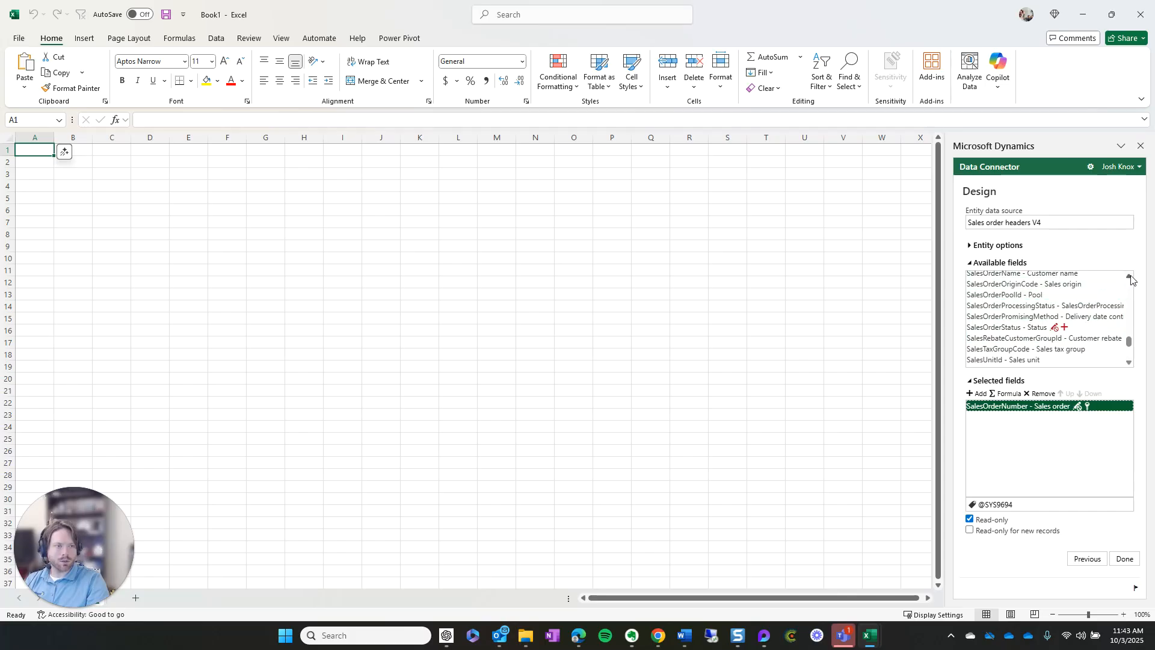
click(1023, 327)
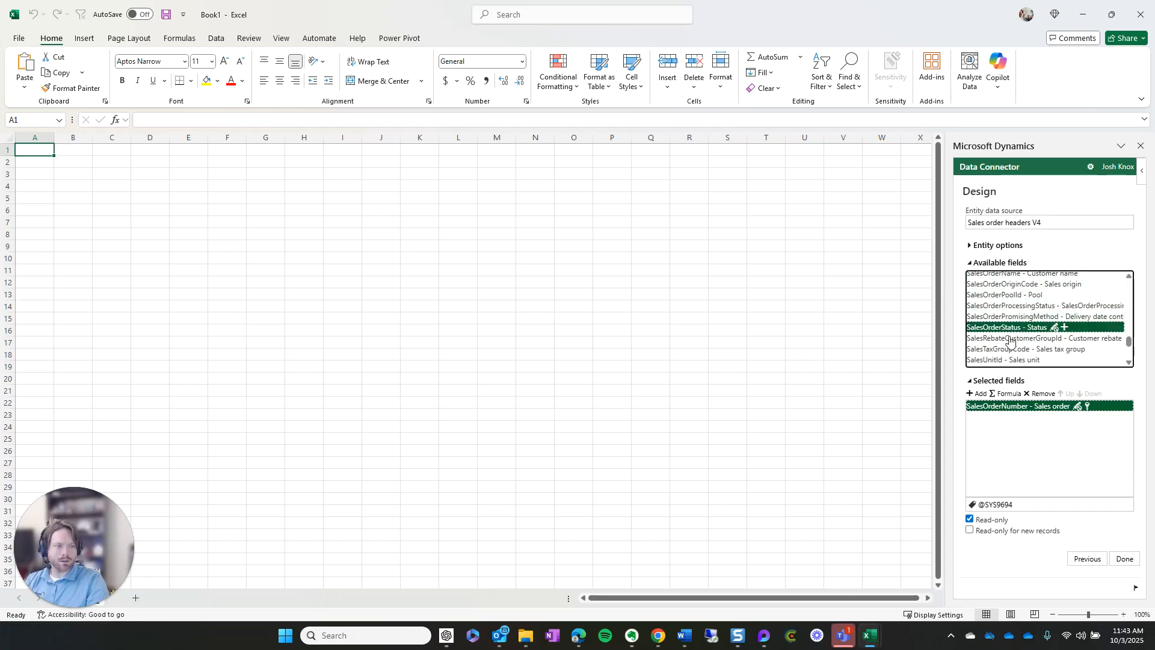
click(980, 394)
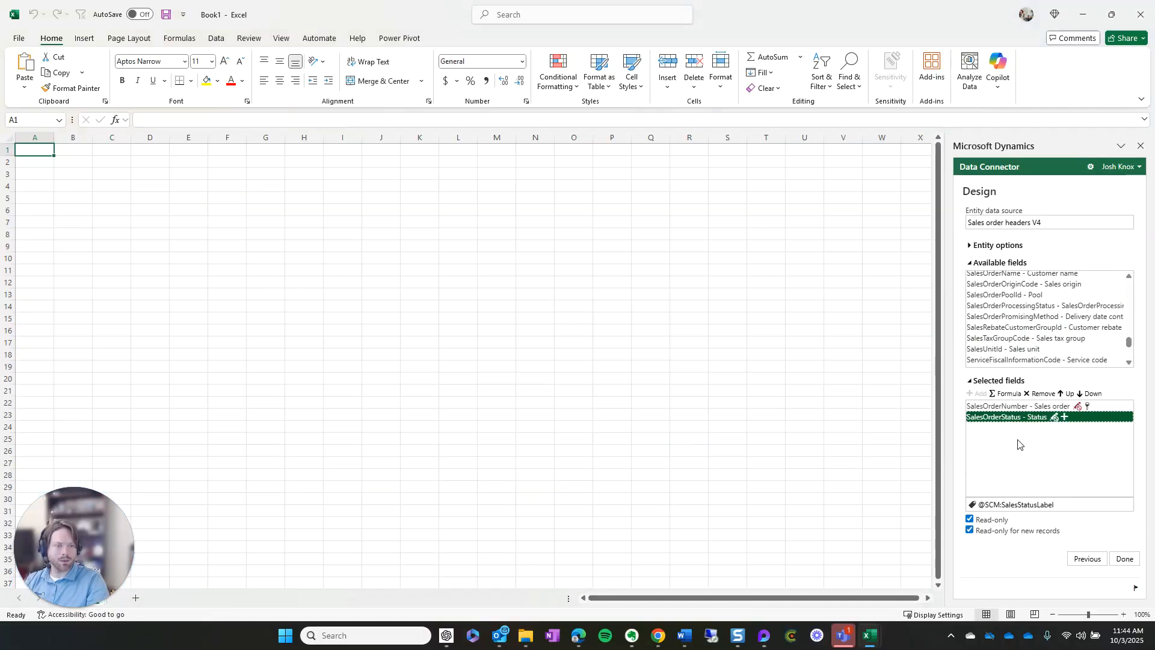
Add OrderingCustomerAccountNumber to the selected fields and move it above SalesOrderStatus.
scroll(1061, 347, down, 10)
scroll(1062, 343, down, 8)
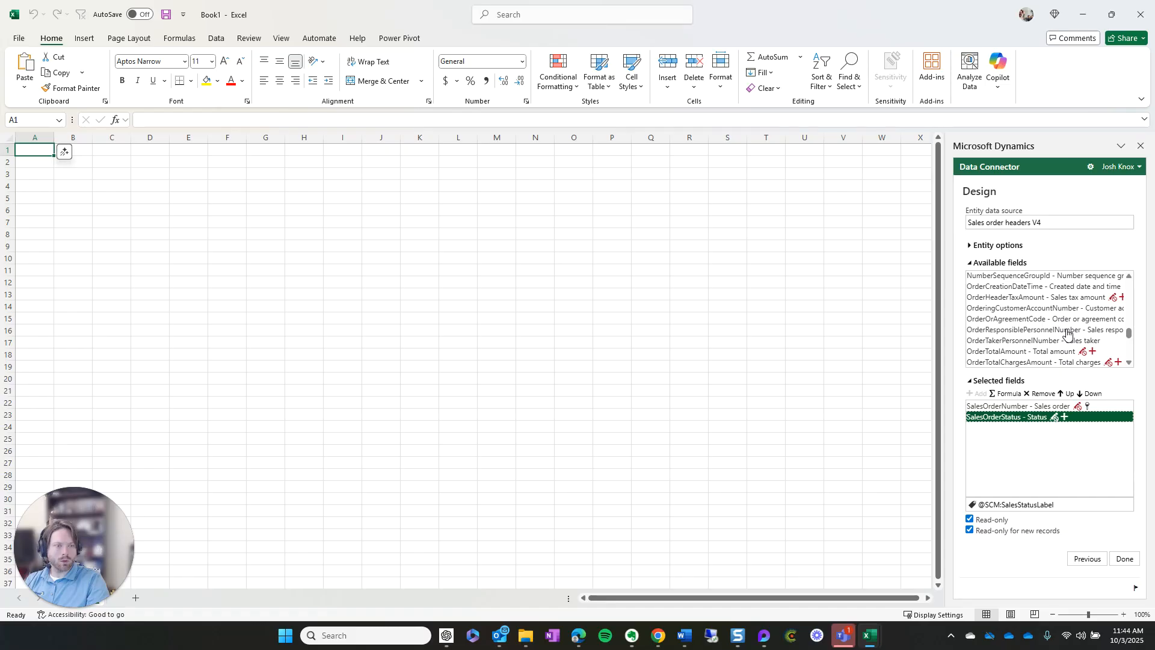
scroll(1068, 335, down, 3)
scroll(1068, 331, up, 3)
click(1052, 309)
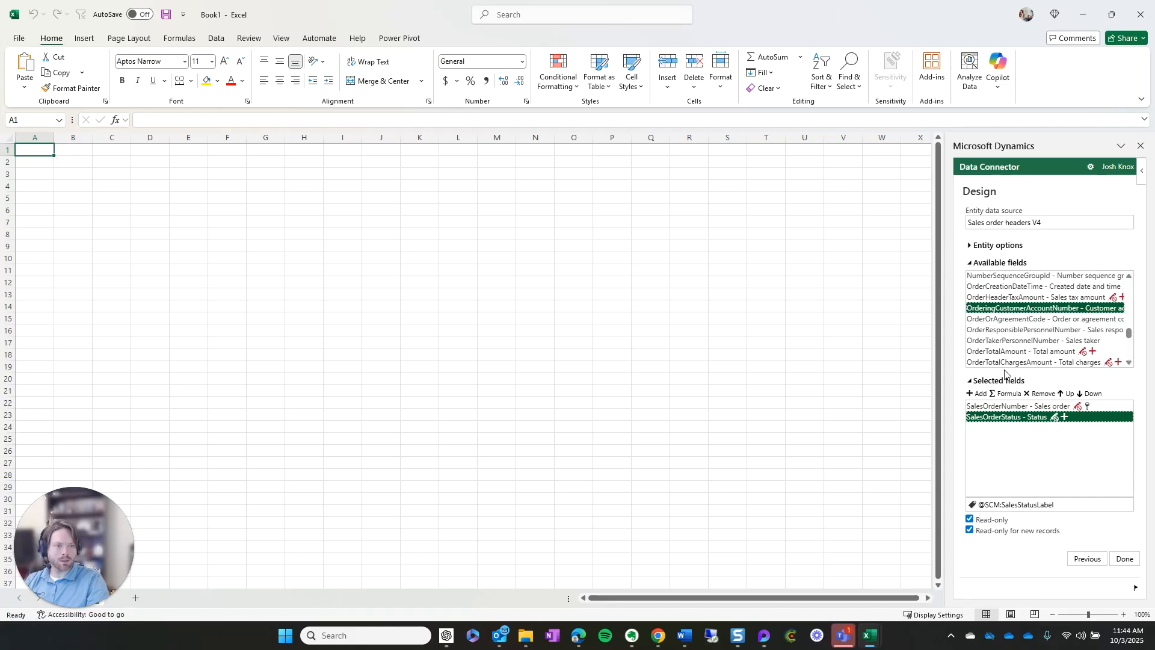
click(976, 393)
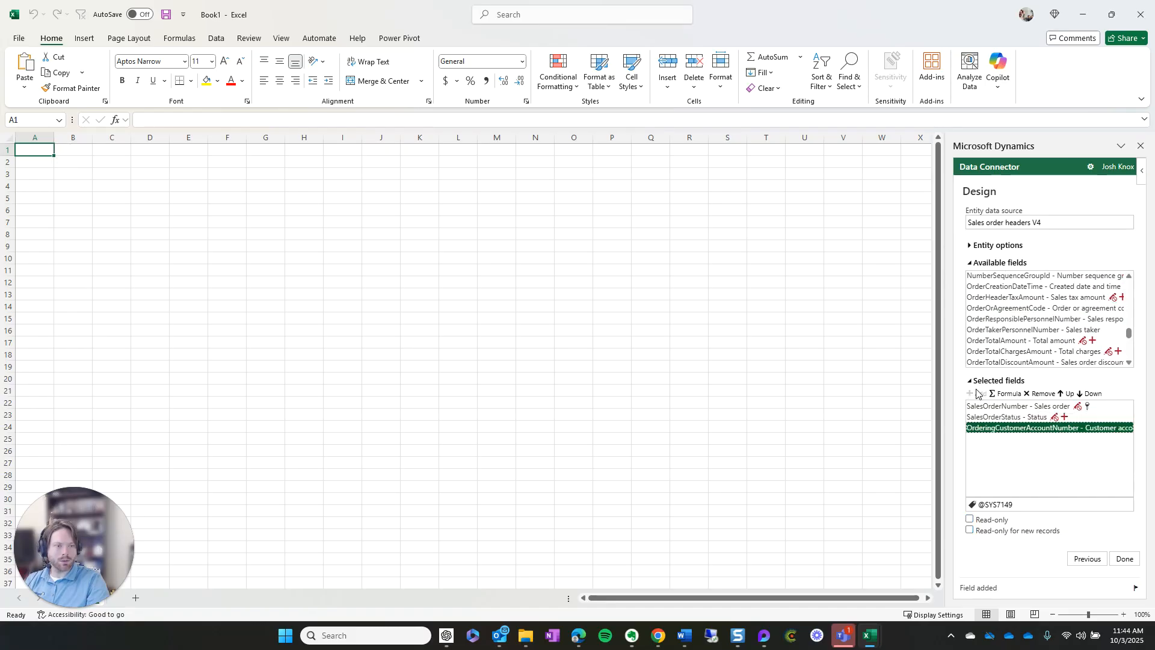
click(1066, 394)
Finish the table design, accept that the data must be refreshed, and load the Sales order headers V4 records into the sheet.
click(1125, 559)
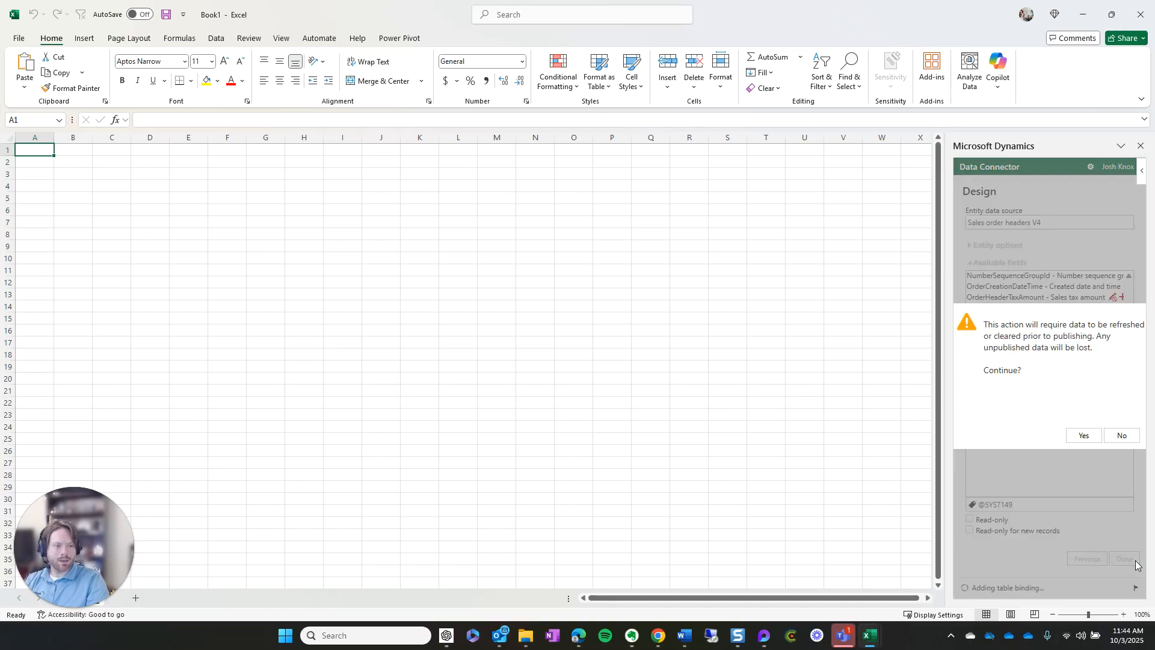
click(1084, 436)
click(1129, 560)
click(993, 523)
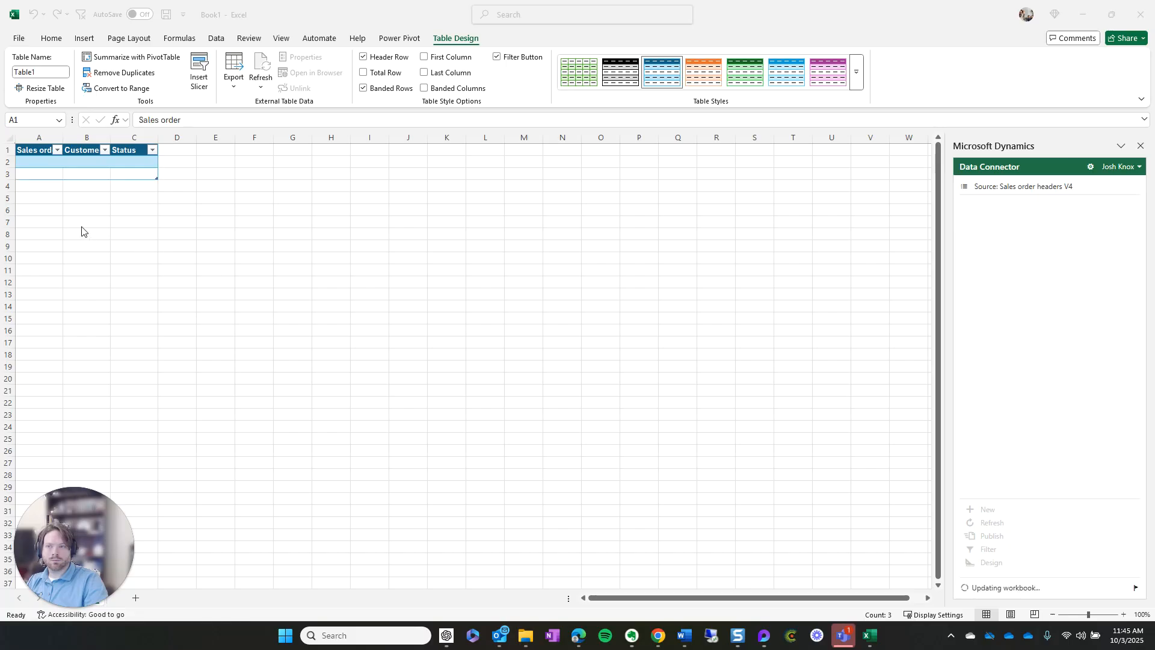
Check how far the loaded records extend in the Sales order column and return to the first row.
click(32, 159)
key(ctrl+shift+Down)
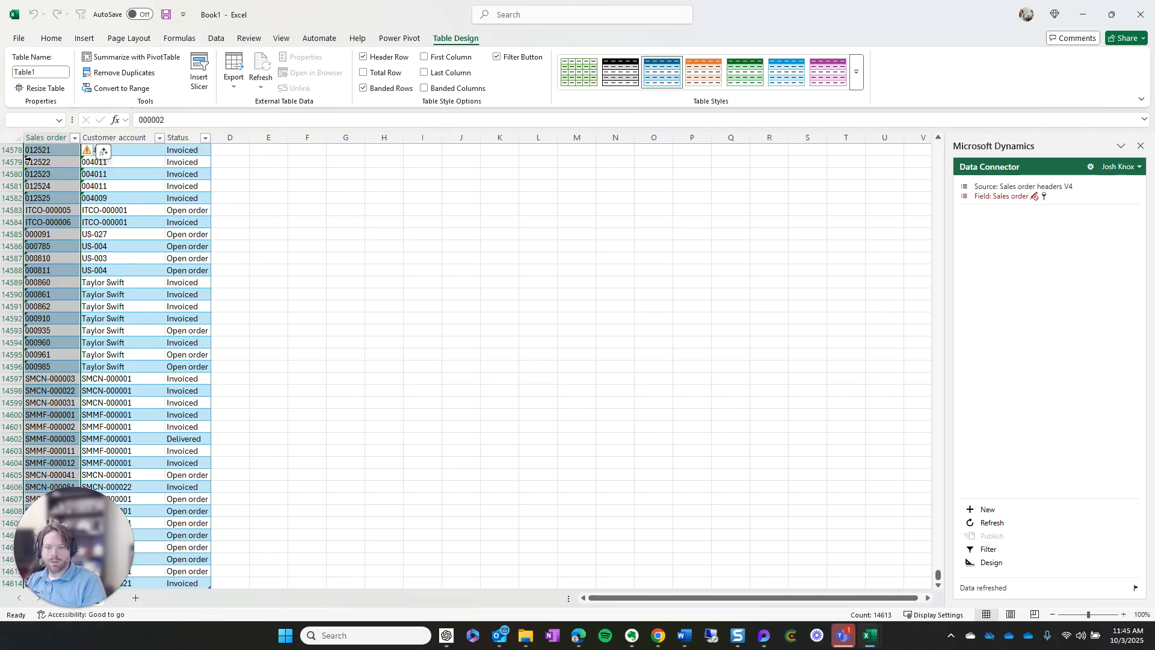
key(ctrl+shift+Up)
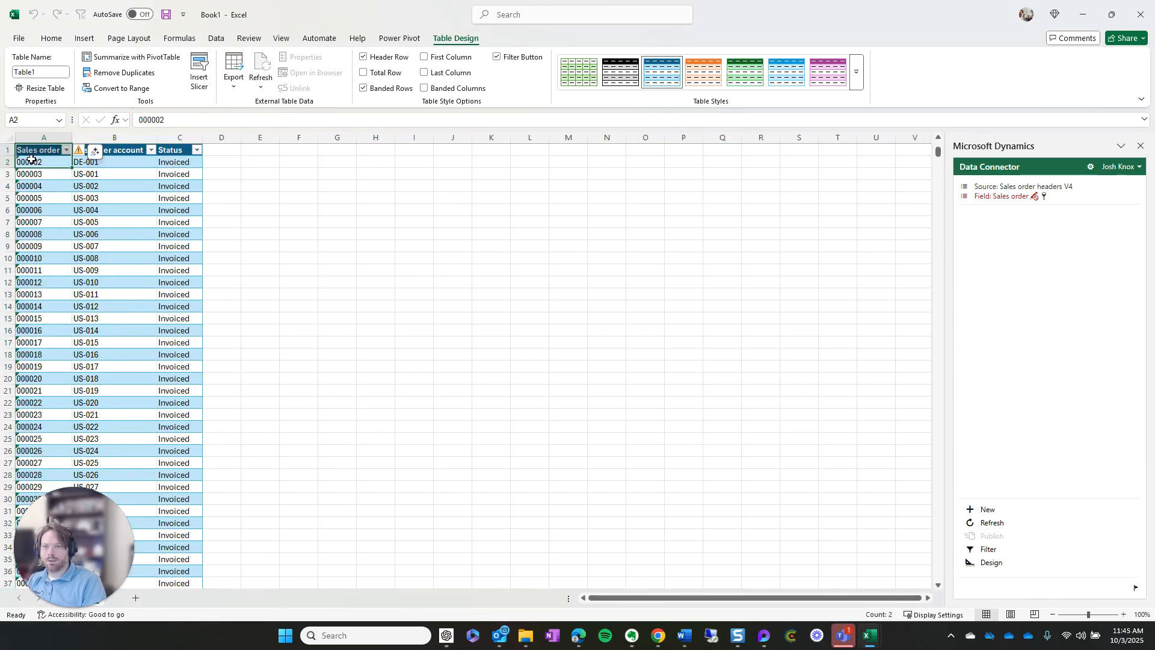
Add a filter field to the Sales order headers V4 data source and set it to Status.
click(988, 551)
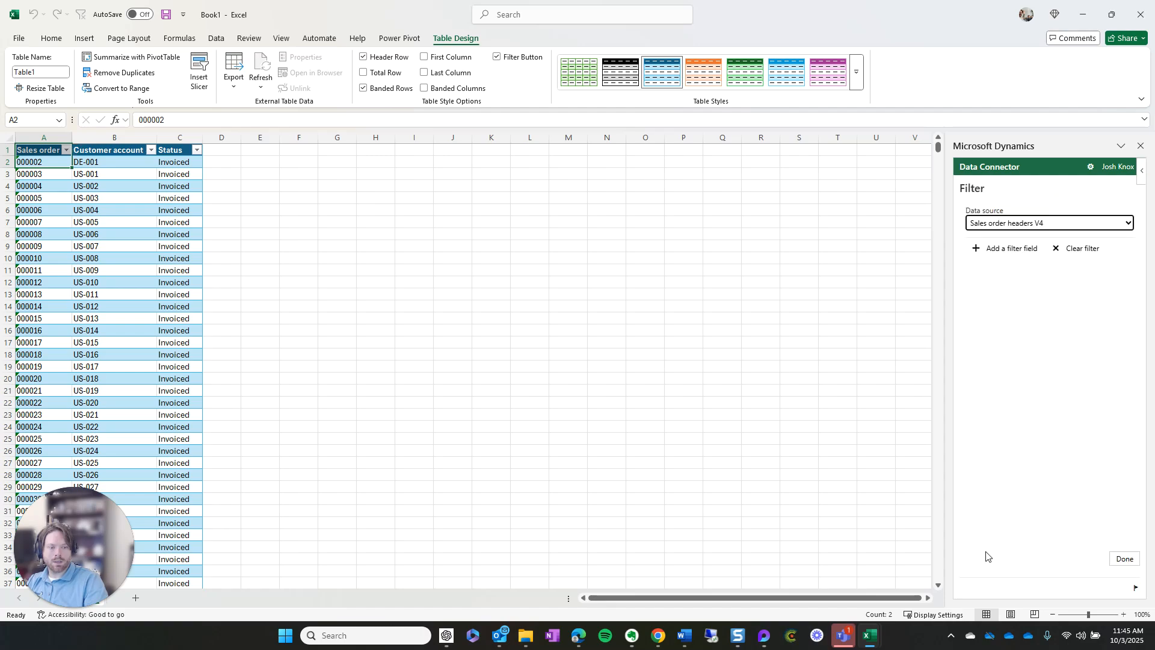
click(1014, 249)
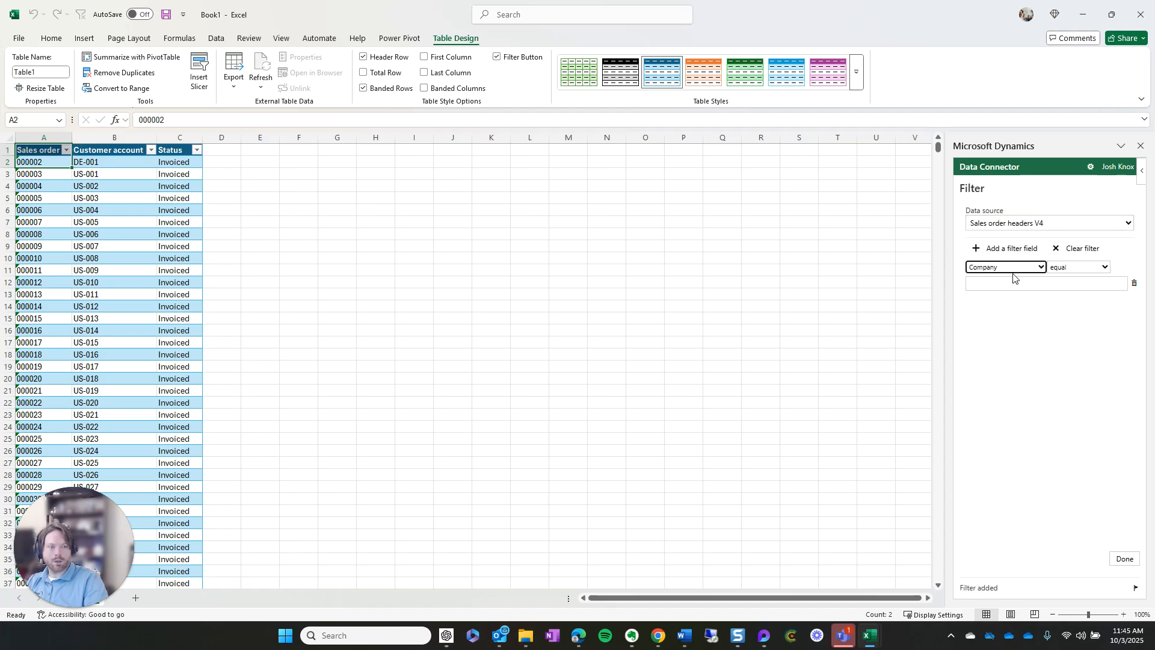
click(1014, 268)
scroll(1024, 428, down, 15)
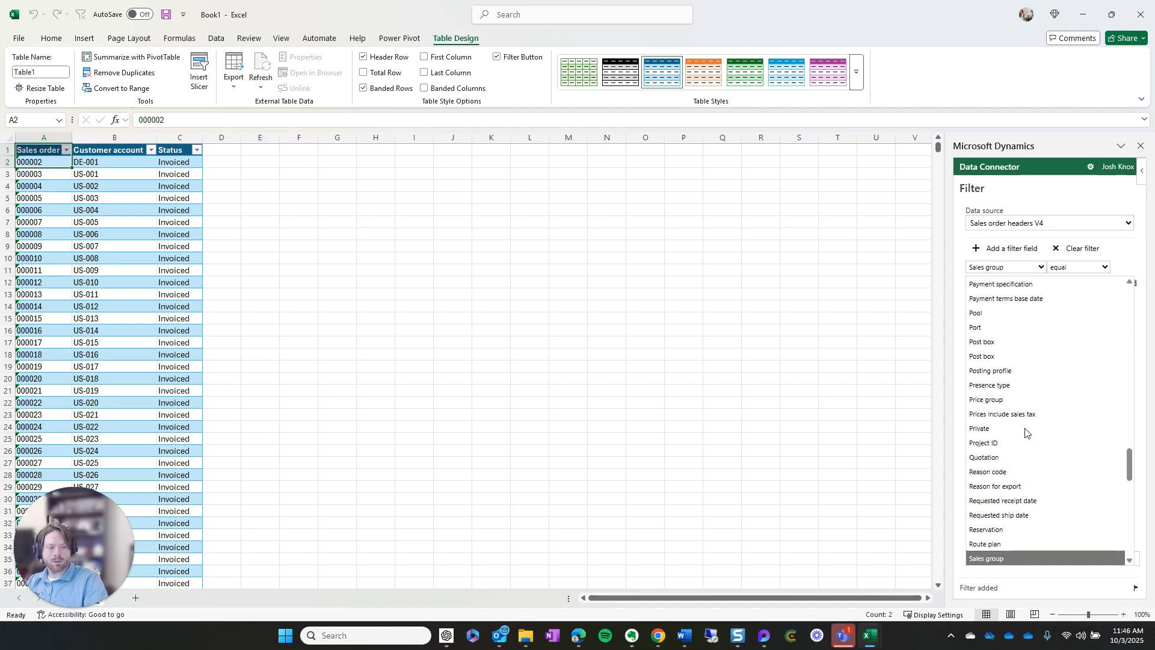
scroll(1029, 493, down, 5)
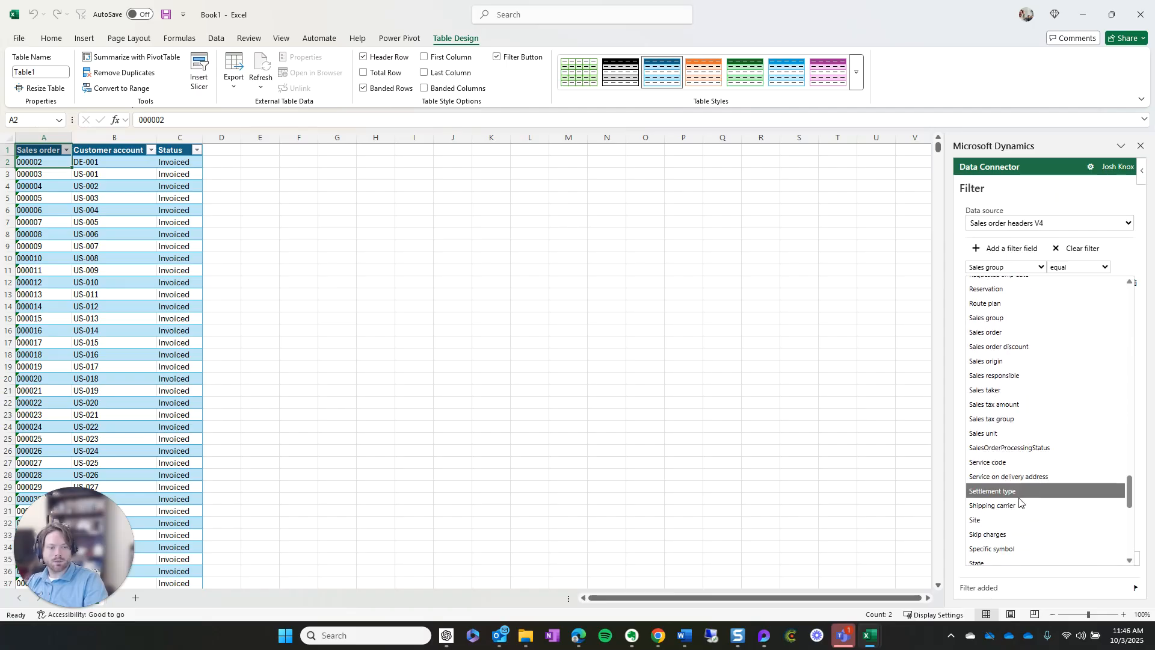
click(1008, 527)
Set the Status filter to equal Open order, apply it, and refresh the table, overwriting the workbook changes.
click(1074, 272)
click(1014, 284)
click(1014, 284)
click(1013, 284)
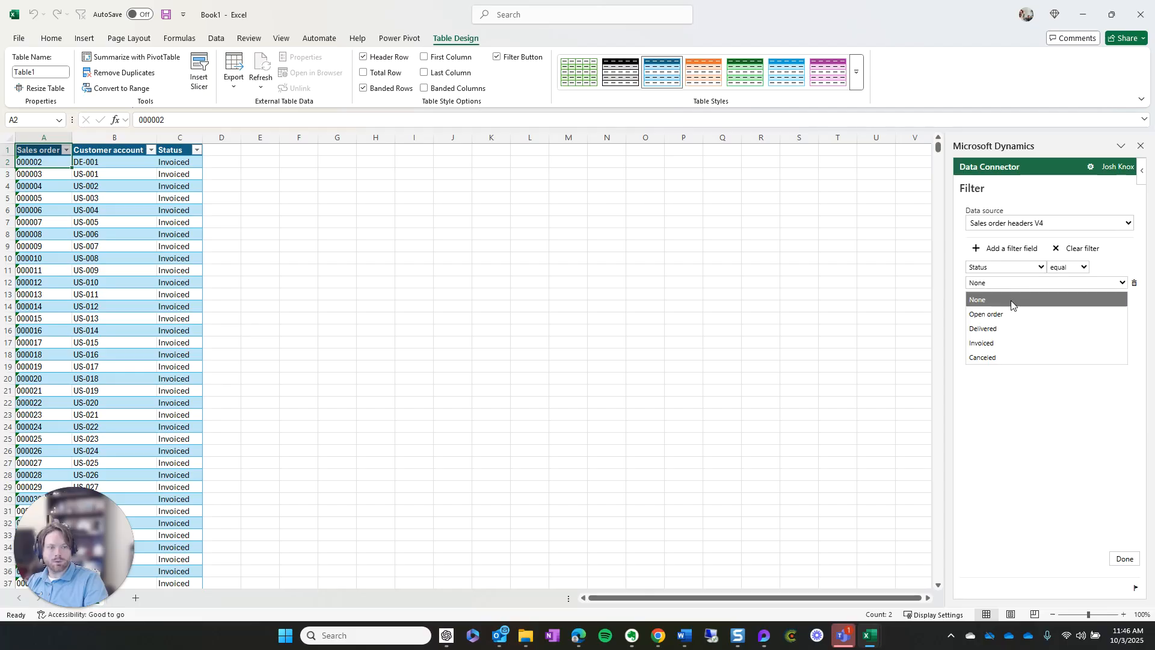
click(1014, 315)
click(1119, 559)
click(987, 523)
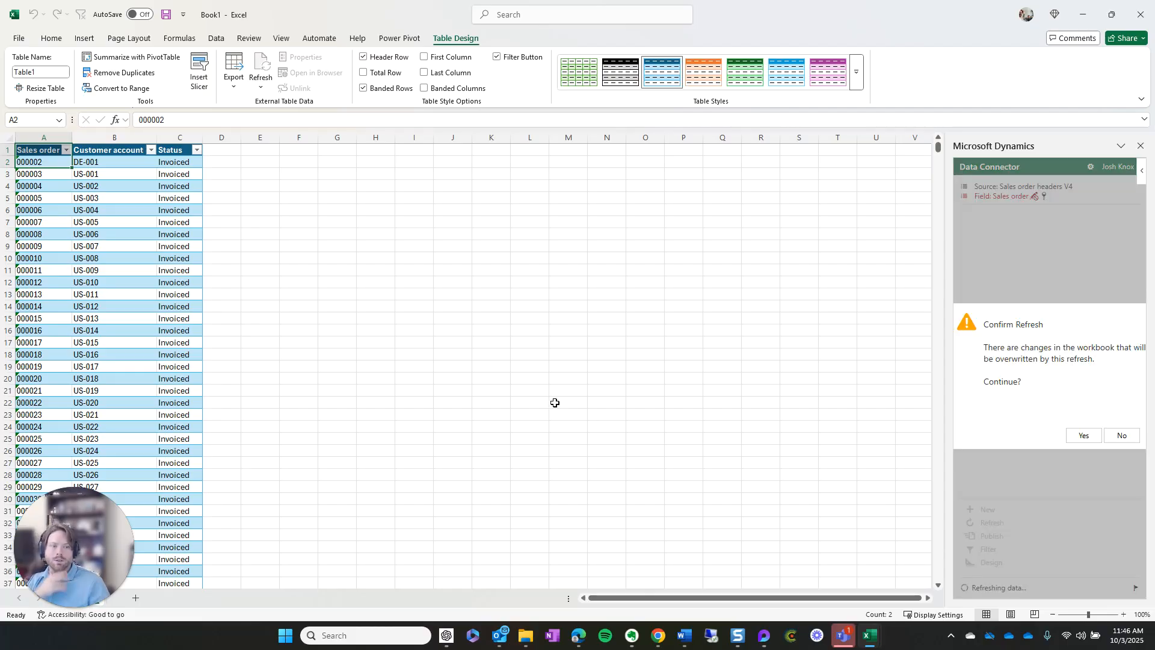
click(1081, 436)
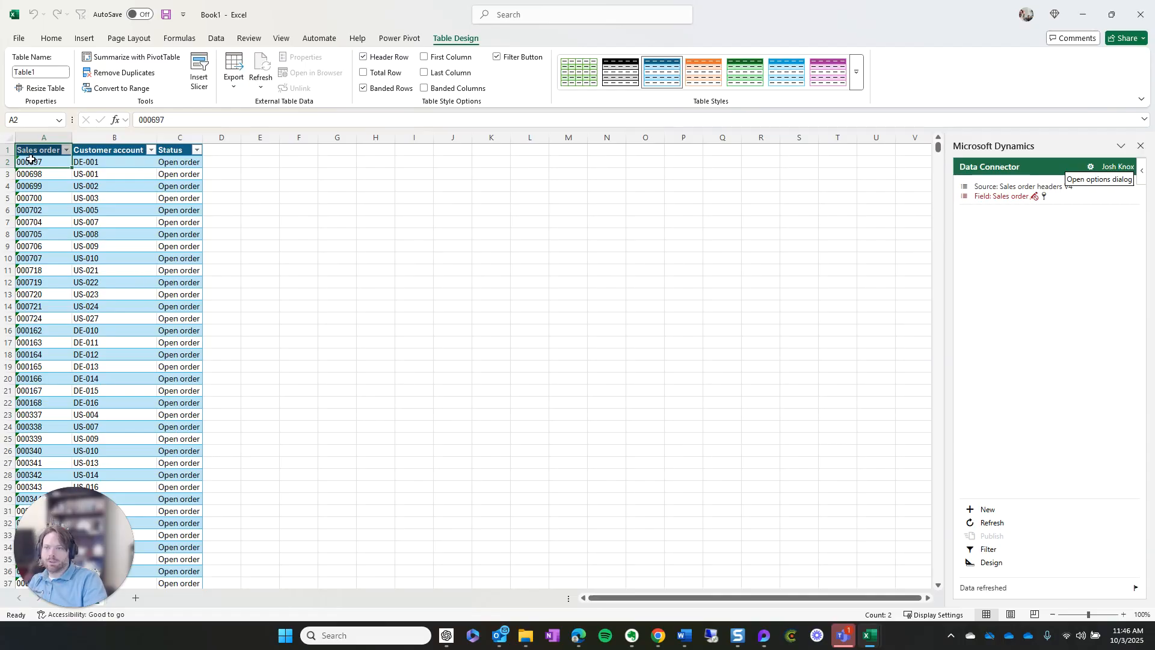
Examine the filtered sales orders down to the last row of the table.
key(ctrl+shift+Down)
scroll(37, 157, down, 1)
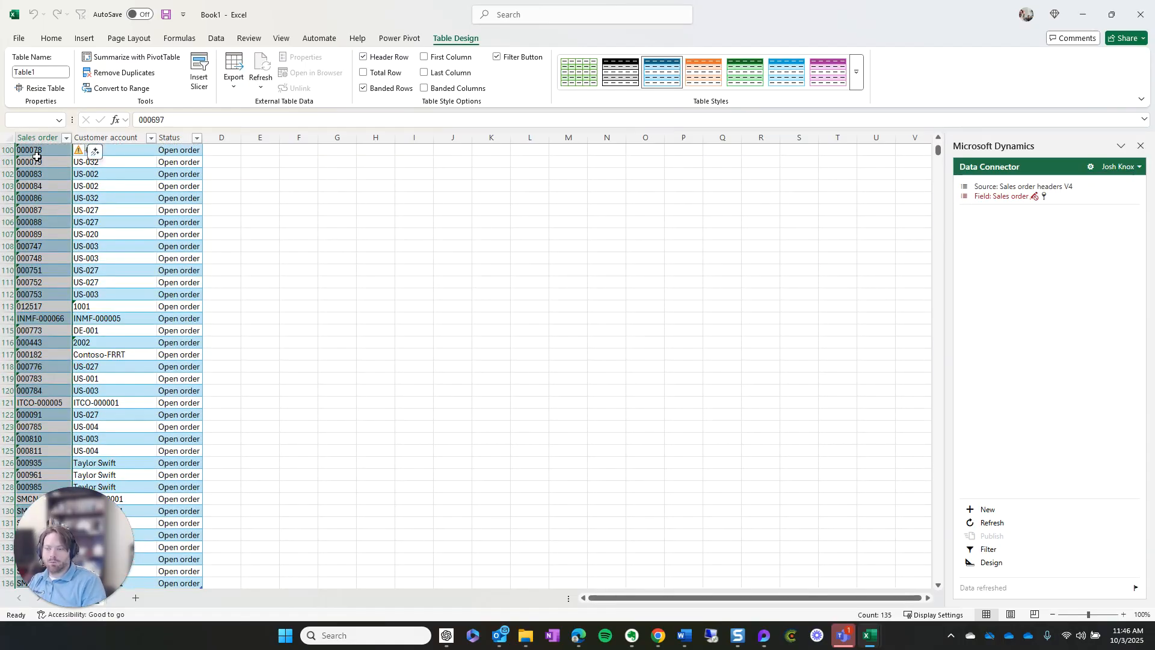
mouse_move(61, 575)
drag(61, 576, 1055, 398)
scroll(114, 515, down, 3)
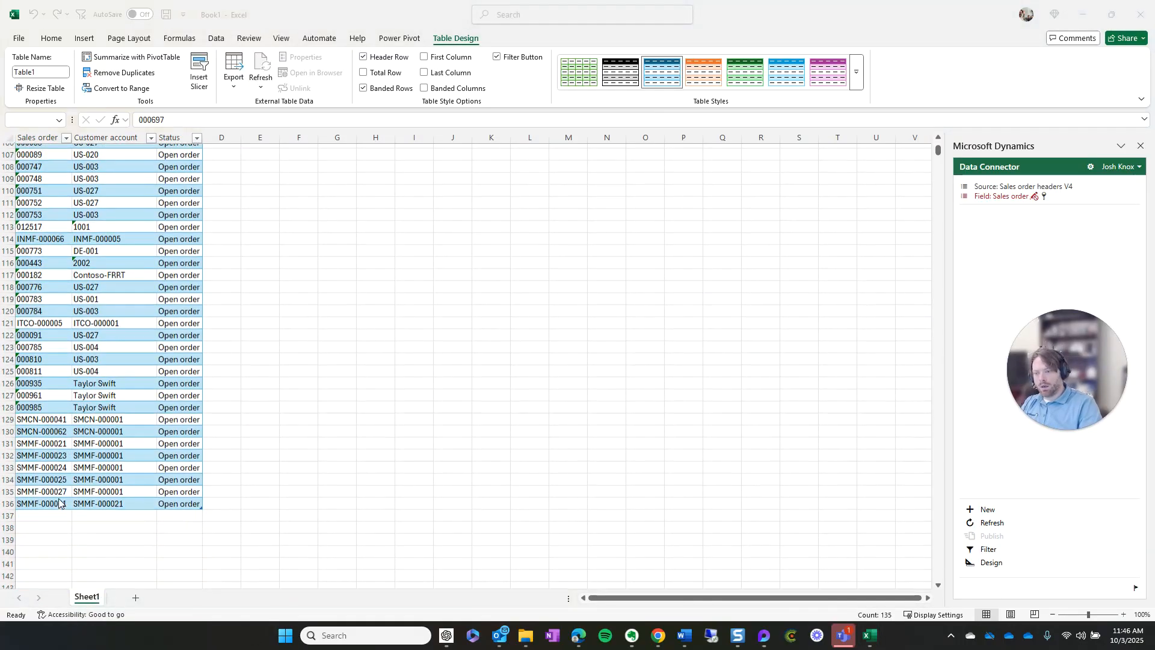